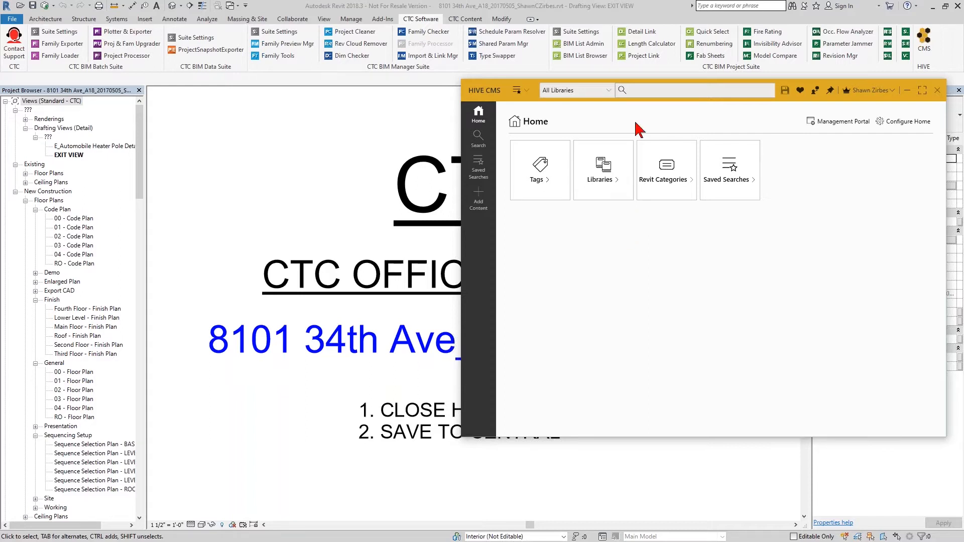
# Search the content library for "swing single".
pyautogui.click(647, 91)
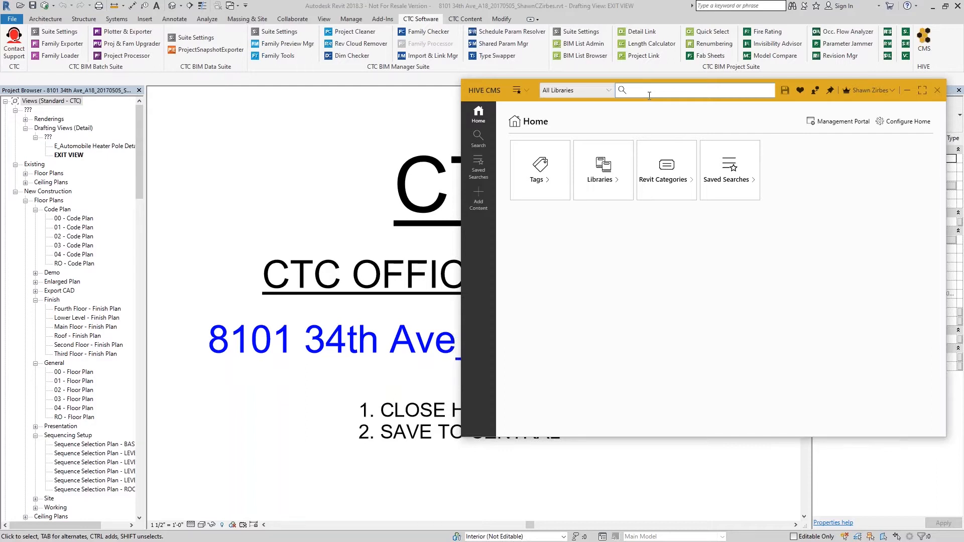
pyautogui.write('swing single')
pyautogui.press('Return')
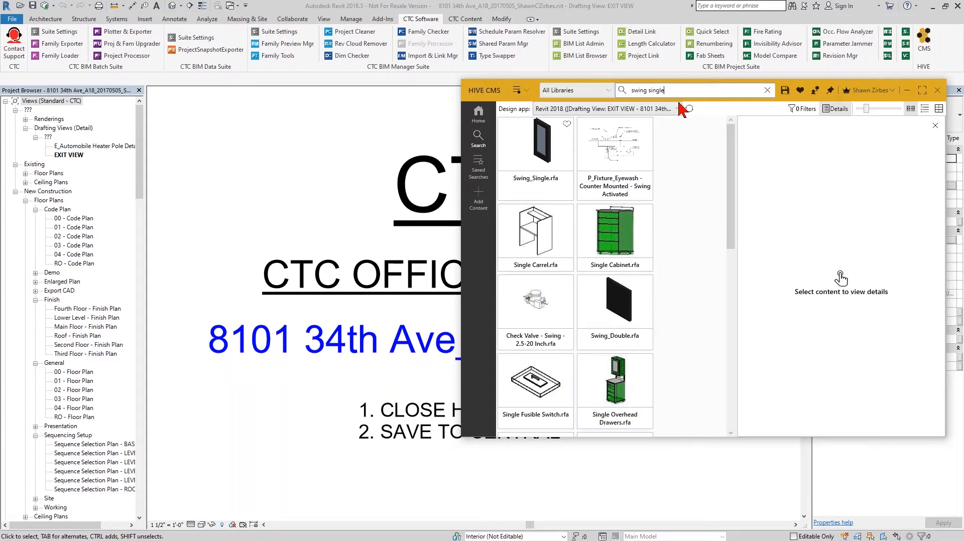
pyautogui.moveTo(632, 91); pyautogui.dragTo(670, 91)
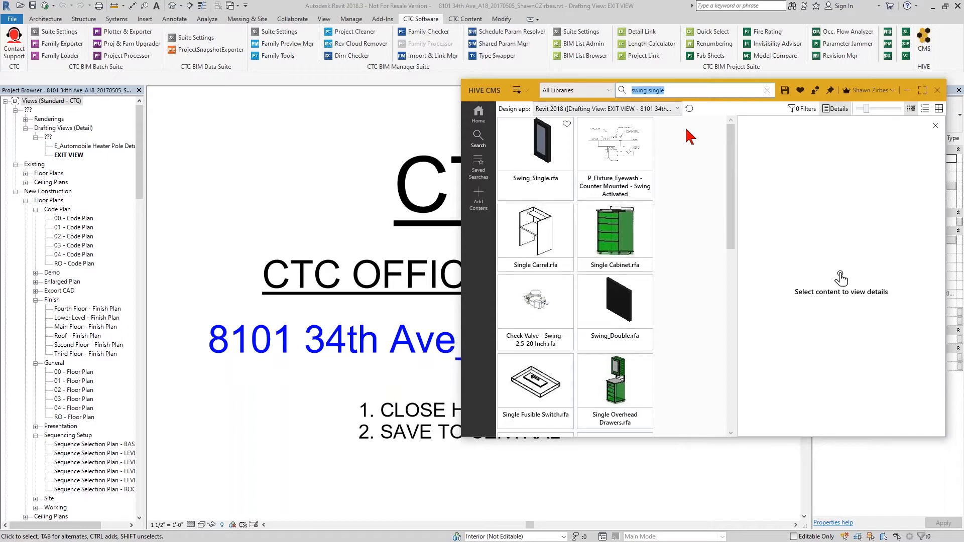
# Filter the search results to the Doors Revit category, apply it, and scroll through the filtered door families.
pyautogui.click(802, 109)
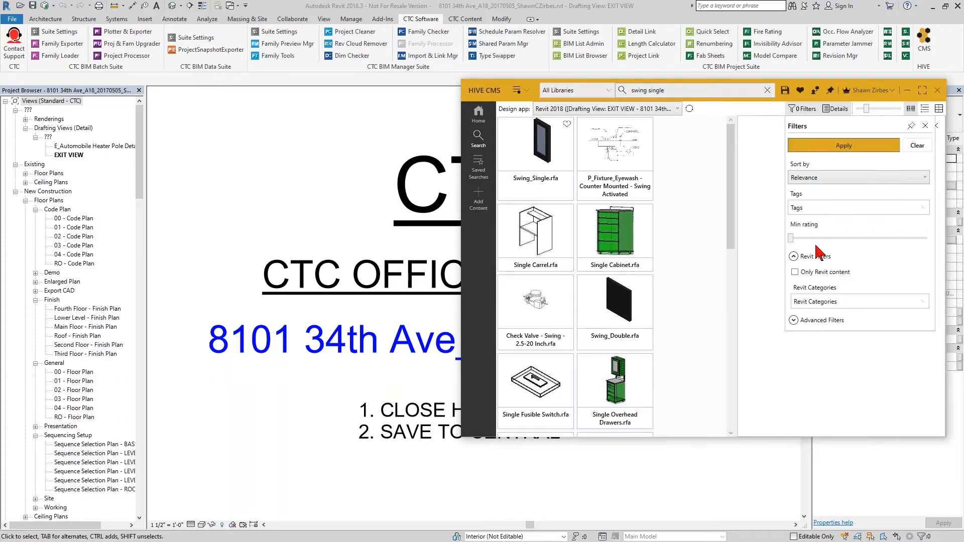
pyautogui.click(819, 304)
pyautogui.write('do')
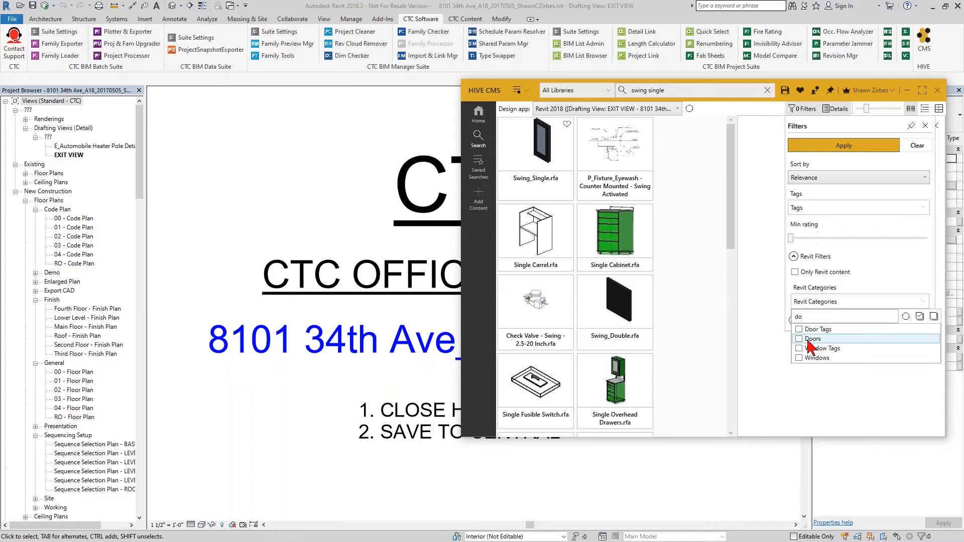
pyautogui.click(801, 339)
pyautogui.doubleClick(797, 319)
pyautogui.press('BackSpace')
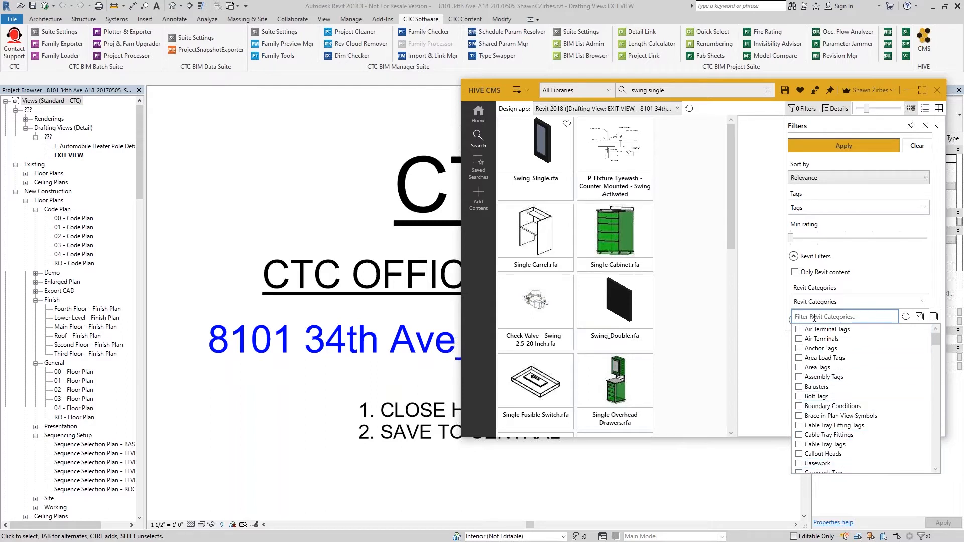
pyautogui.write('do')
pyautogui.click(798, 338)
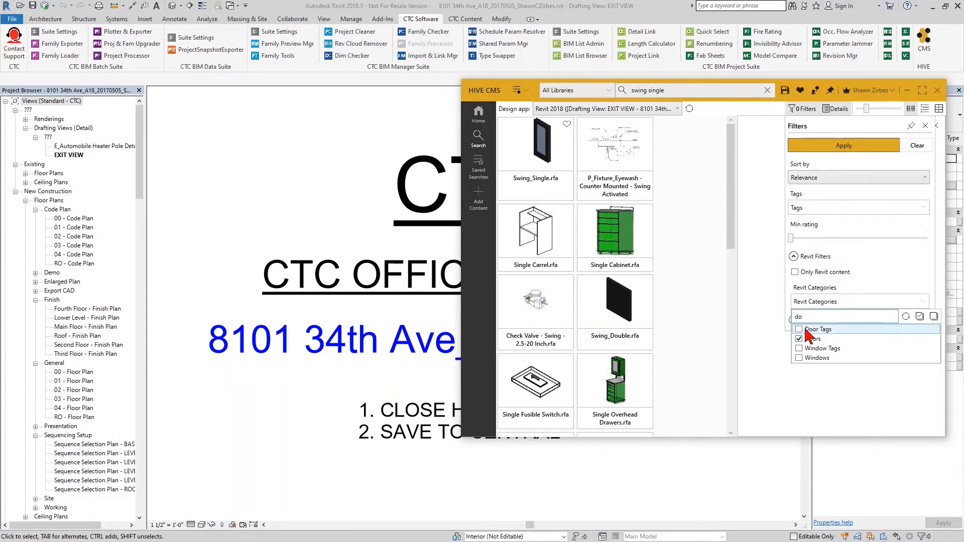
pyautogui.click(807, 285)
pyautogui.click(816, 145)
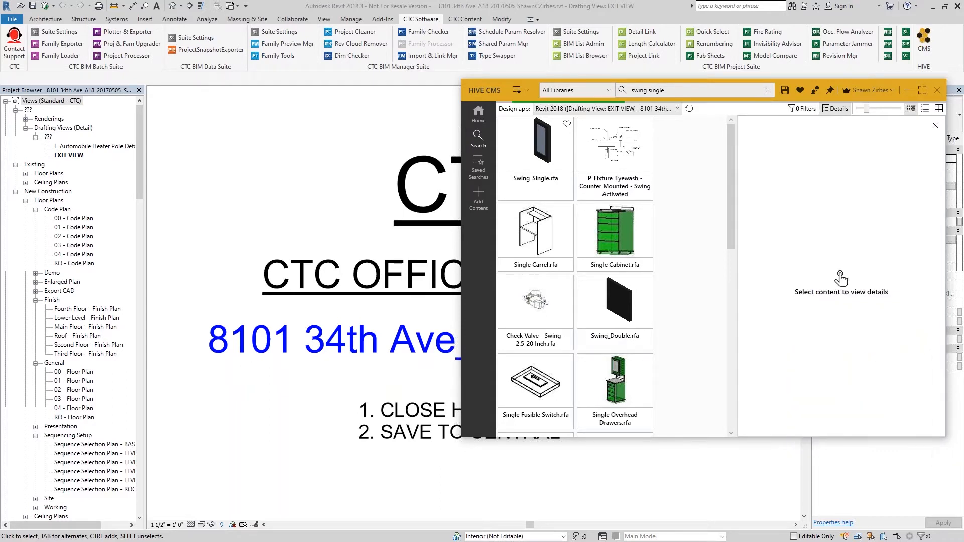
pyautogui.moveTo(664, 91); pyautogui.dragTo(658, 91)
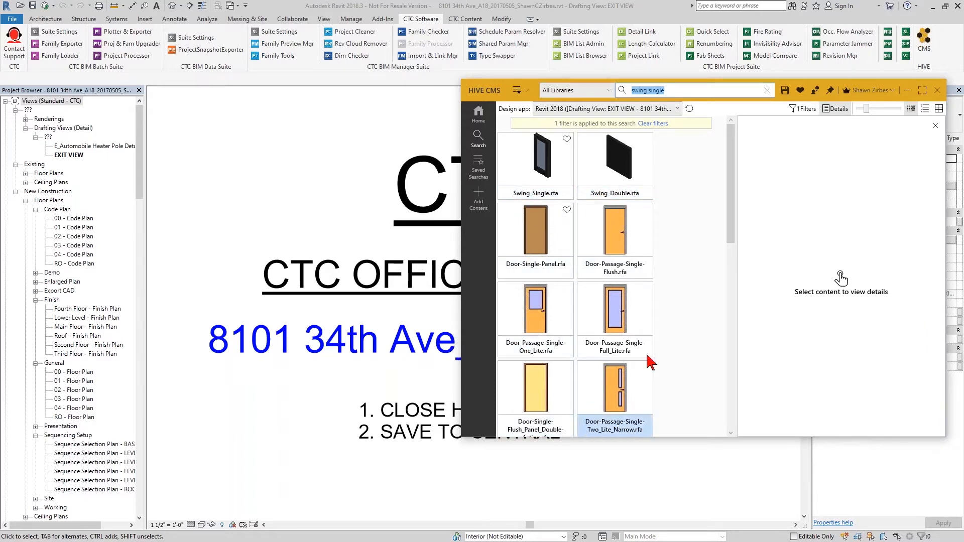
pyautogui.scroll(-3, 553, 374)
pyautogui.scroll(-10, 557, 379)
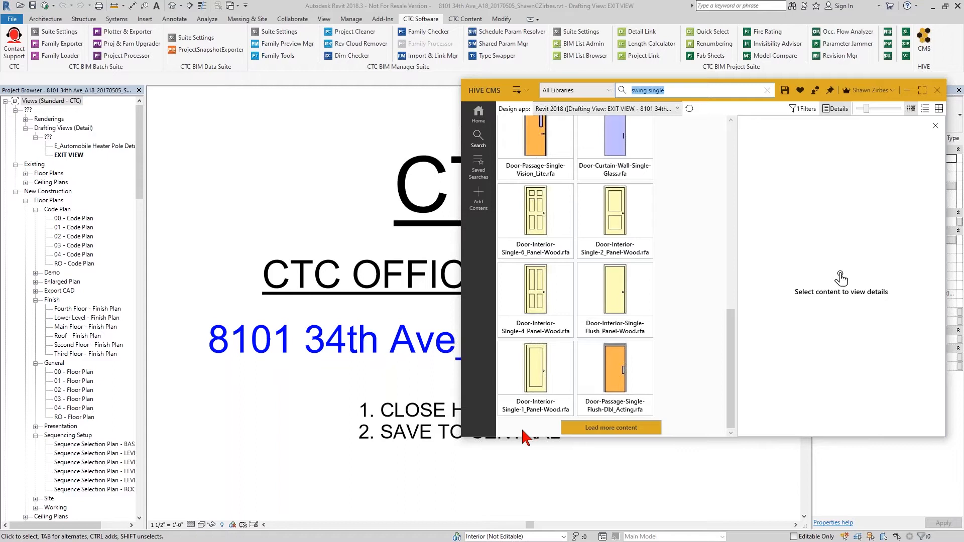
pyautogui.moveTo(736, 357); pyautogui.dragTo(747, 357)
pyautogui.scroll(10, 682, 390)
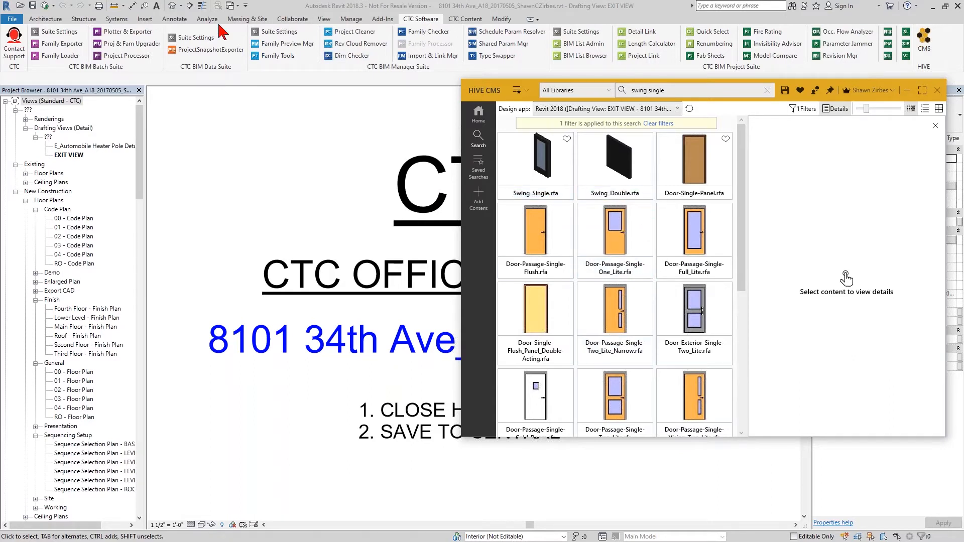
# Bring the content library window back in front of Revit and move it higher on the screen.
pyautogui.click(145, 19)
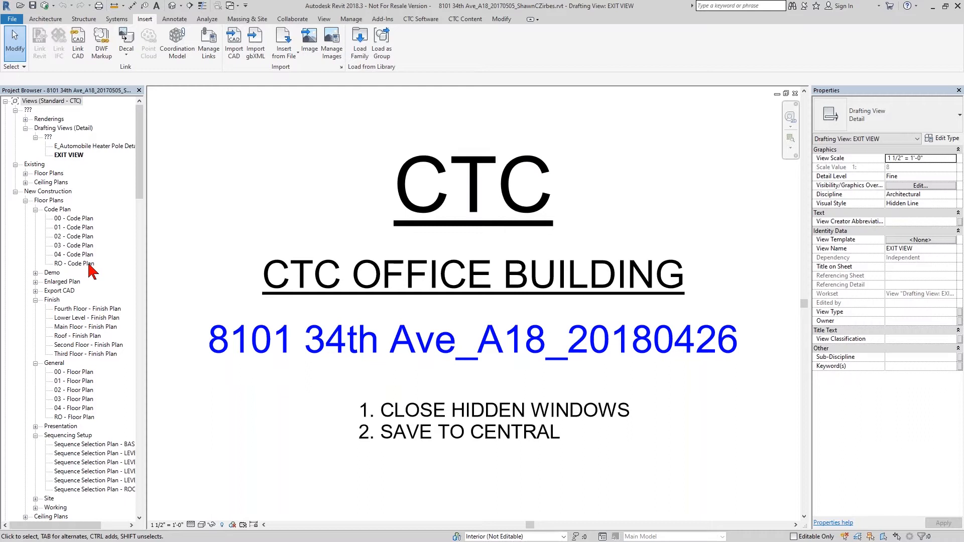
pyautogui.hotkey('alt', 'Tab')
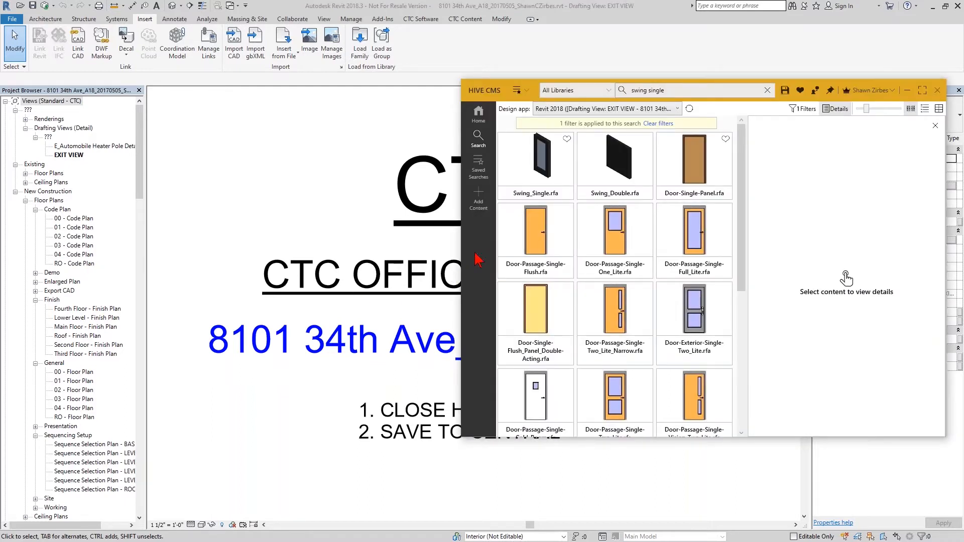
pyautogui.click(830, 91)
pyautogui.moveTo(825, 97); pyautogui.dragTo(827, 81)
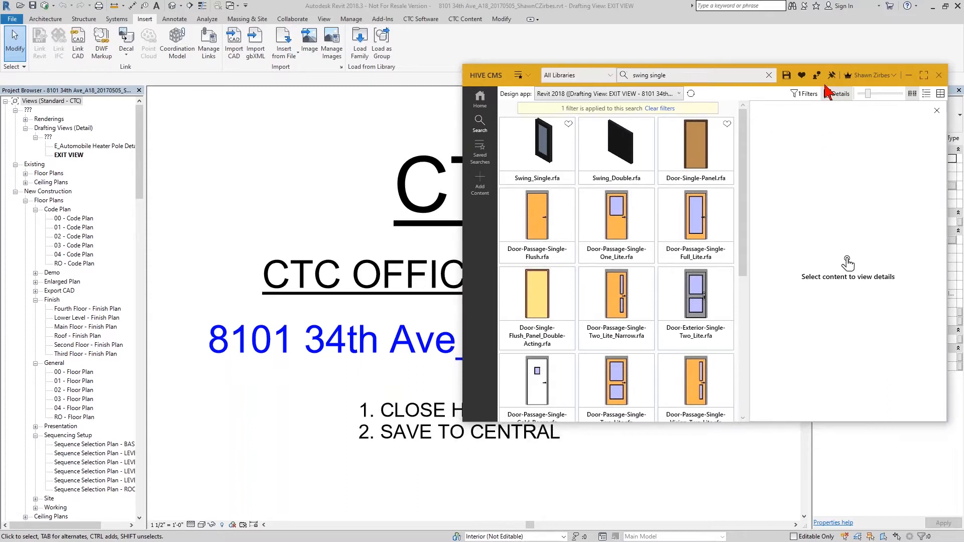
# Reopen the filters panel to review the applied Doors category filter.
pyautogui.click(208, 332)
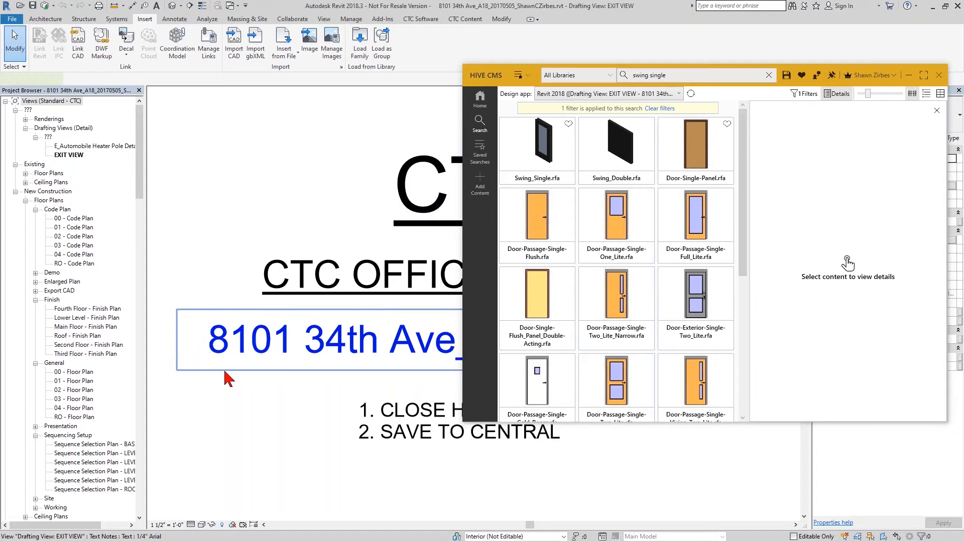
pyautogui.click(321, 512)
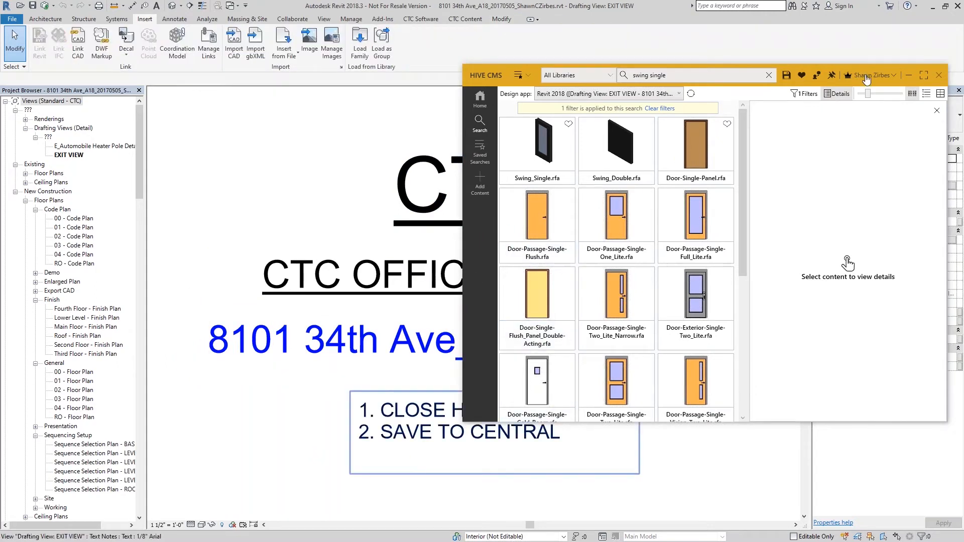
pyautogui.click(652, 76)
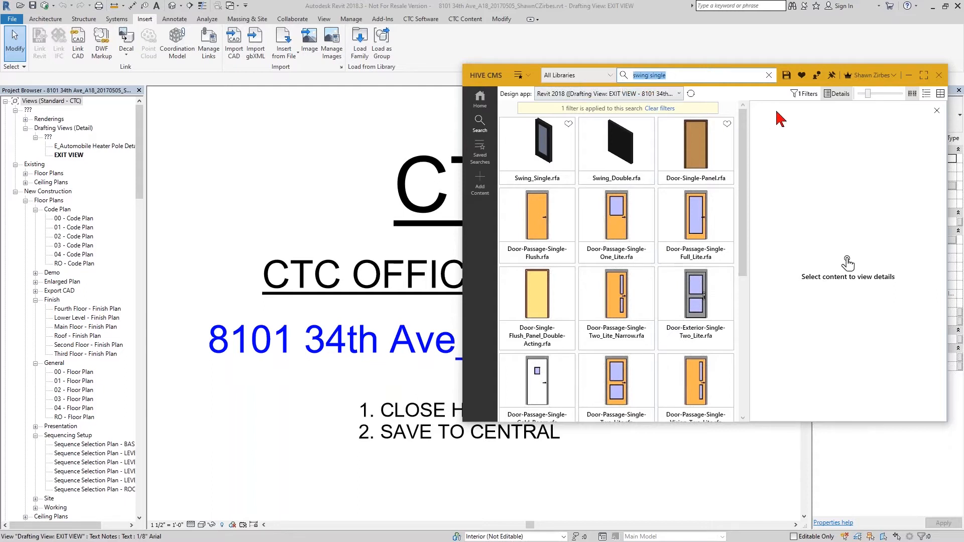
pyautogui.click(805, 94)
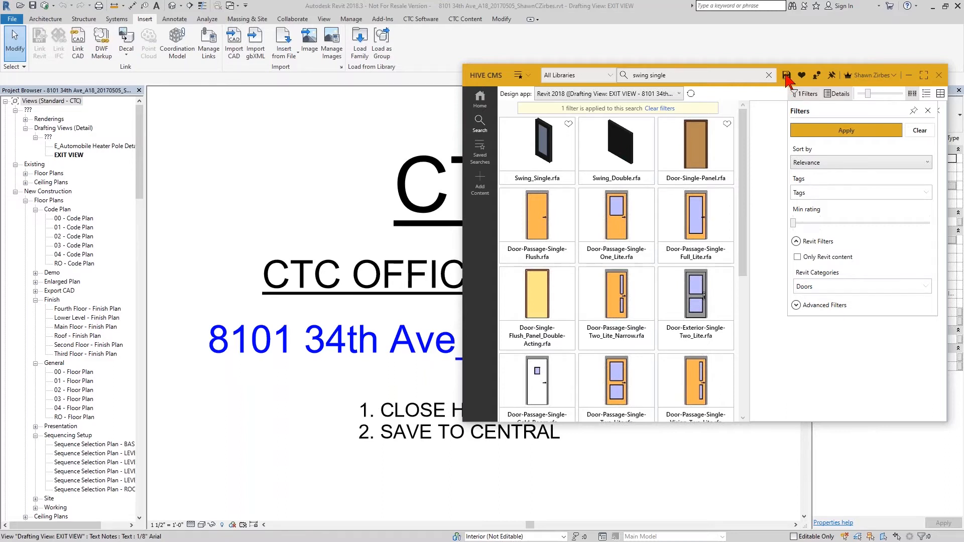
# Run the Templates saved search and view details of the A18 and A16 starter project files.
pyautogui.click(518, 74)
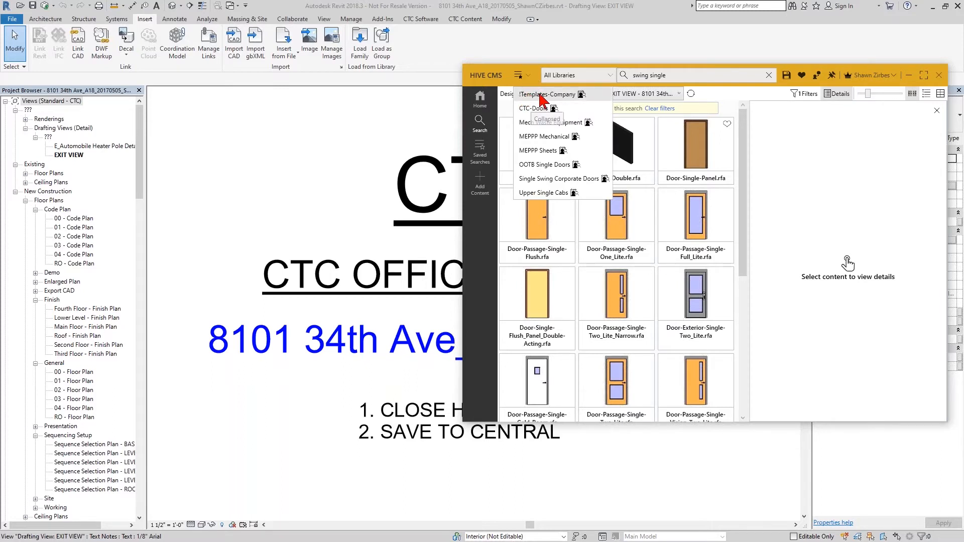
pyautogui.click(541, 95)
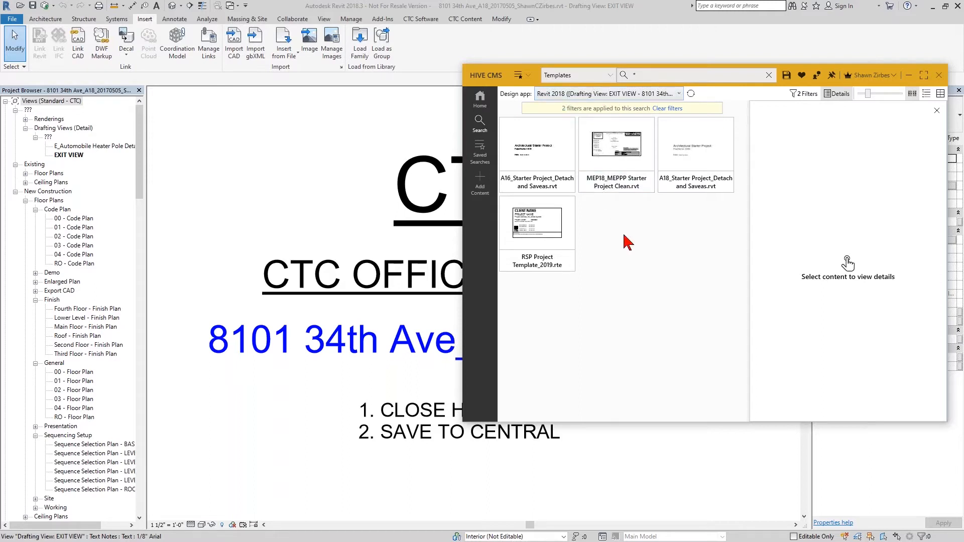
pyautogui.click(675, 188)
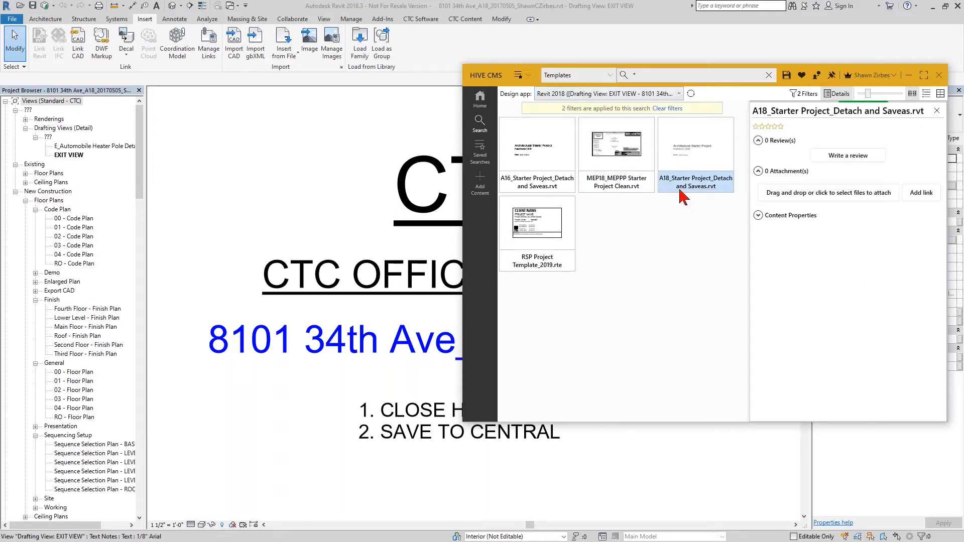
pyautogui.click(541, 187)
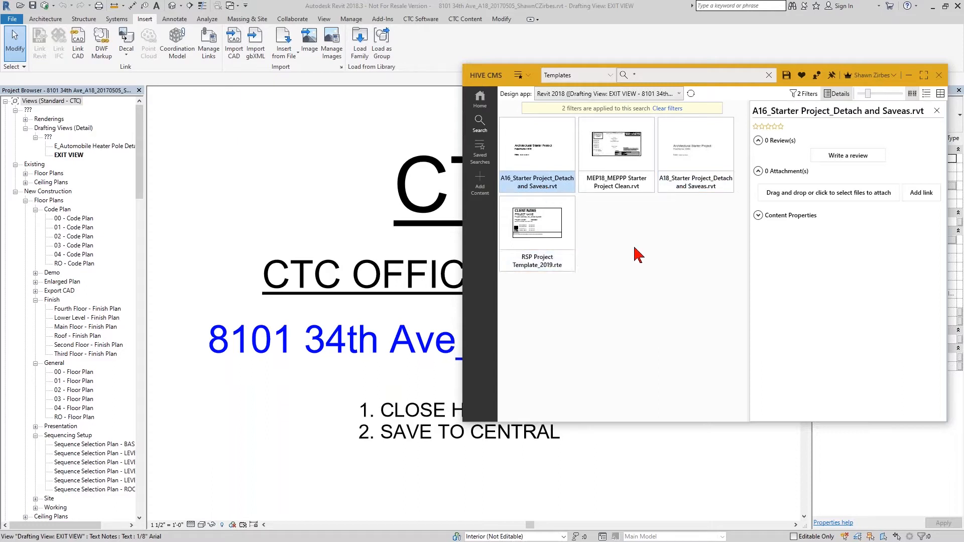
pyautogui.click(692, 190)
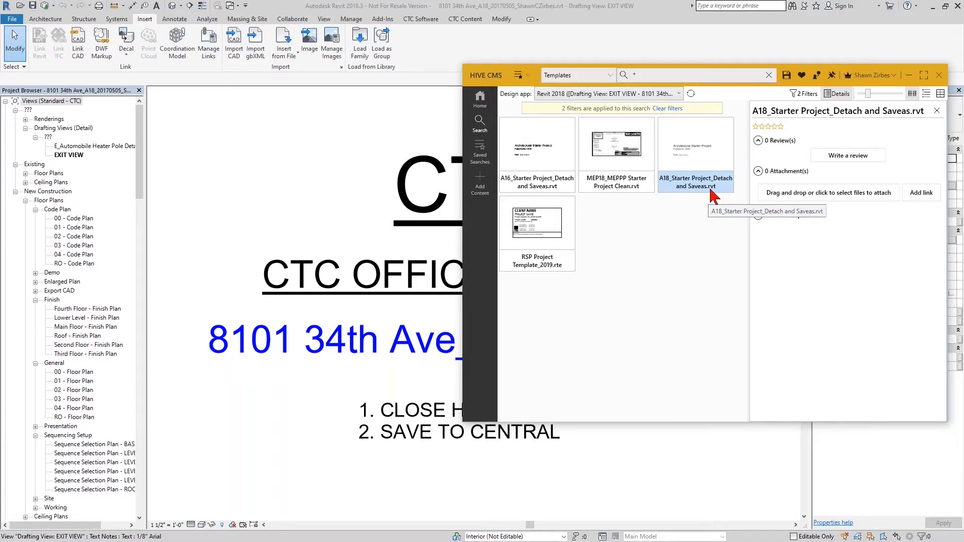
# Open A18_Starter Project_Detach and Saveas.rvt detached from central with worksets preserved, accepting the default worksets.
pyautogui.doubleClick(702, 159)
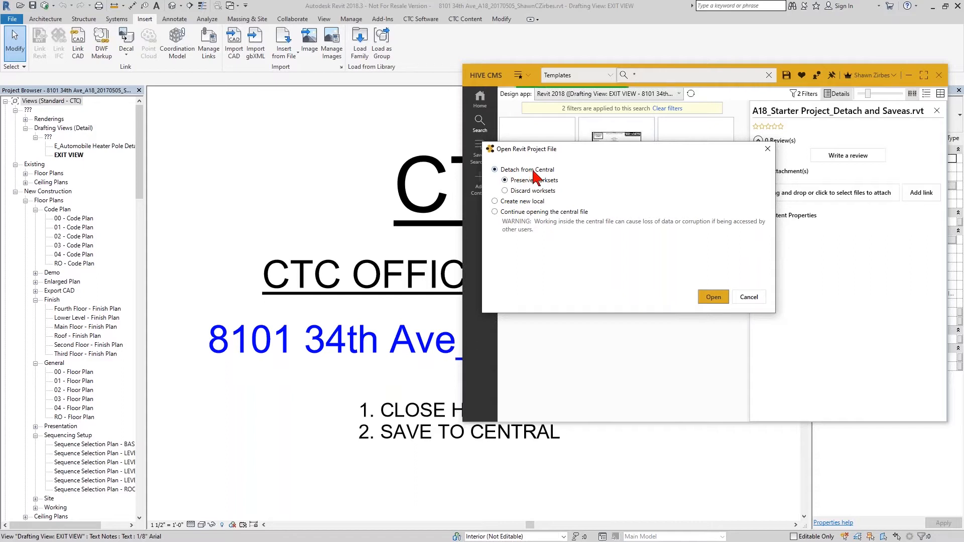
pyautogui.click(708, 296)
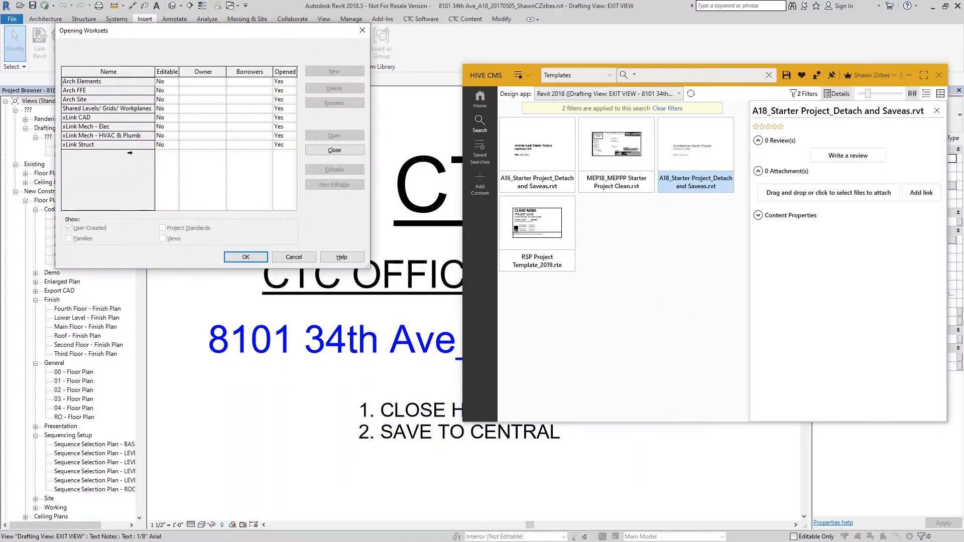
pyautogui.click(234, 259)
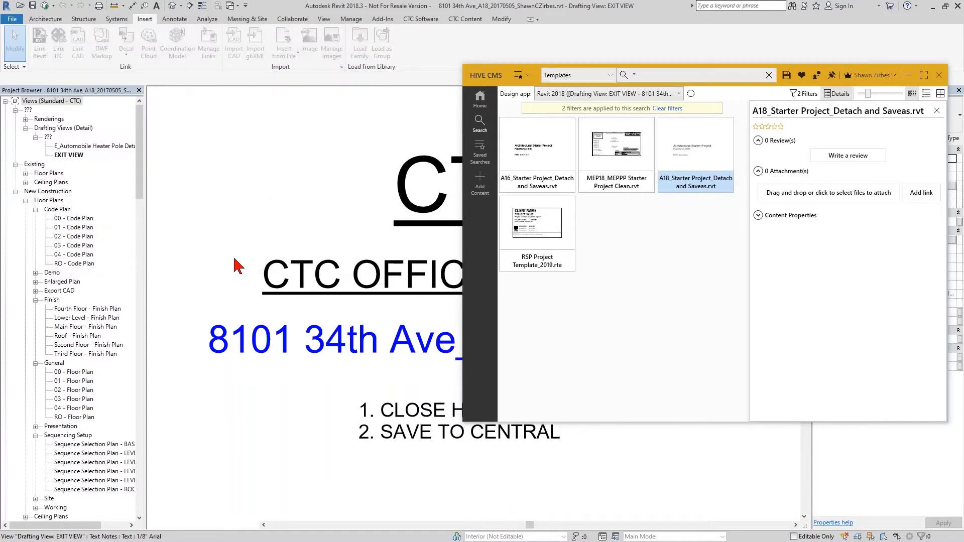
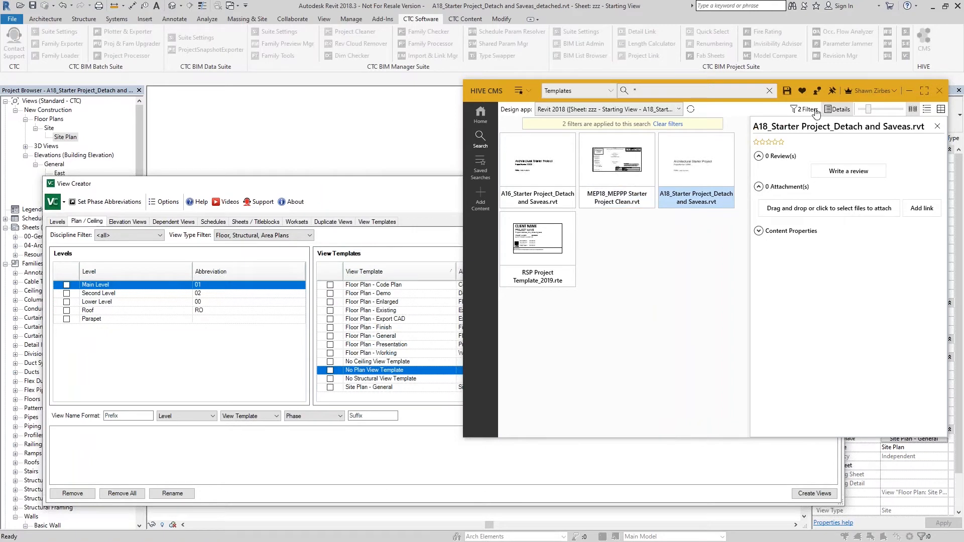
# Hide the content library and tick Main Level, Second Level, Lower Level and Roof in View Creator's plan levels.
pyautogui.click(831, 94)
pyautogui.click(414, 212)
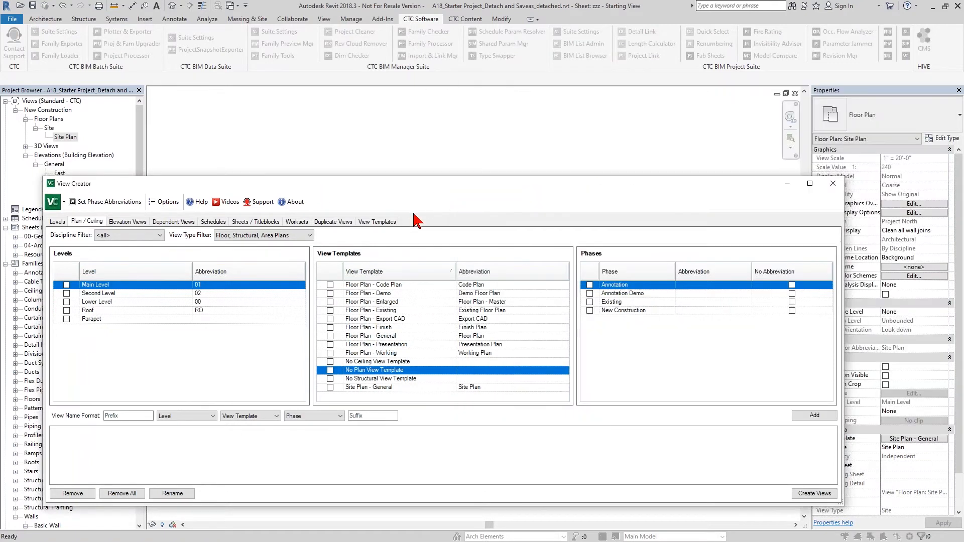
pyautogui.click(68, 293)
pyautogui.click(66, 285)
pyautogui.click(66, 293)
pyautogui.click(66, 302)
pyautogui.click(66, 310)
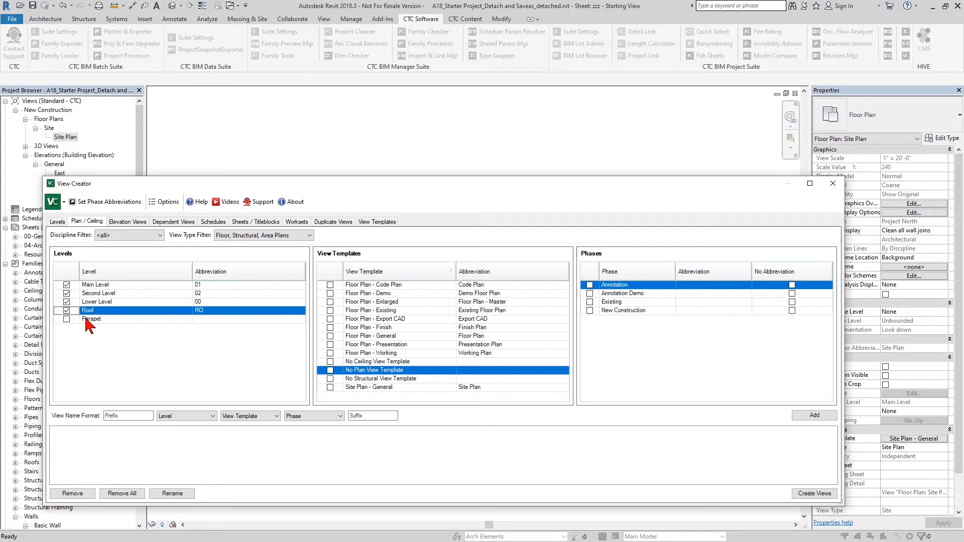
# Tick the Code Plan, Demo, Finish, General and Presentation floor plan view templates.
pyautogui.click(330, 285)
pyautogui.click(329, 294)
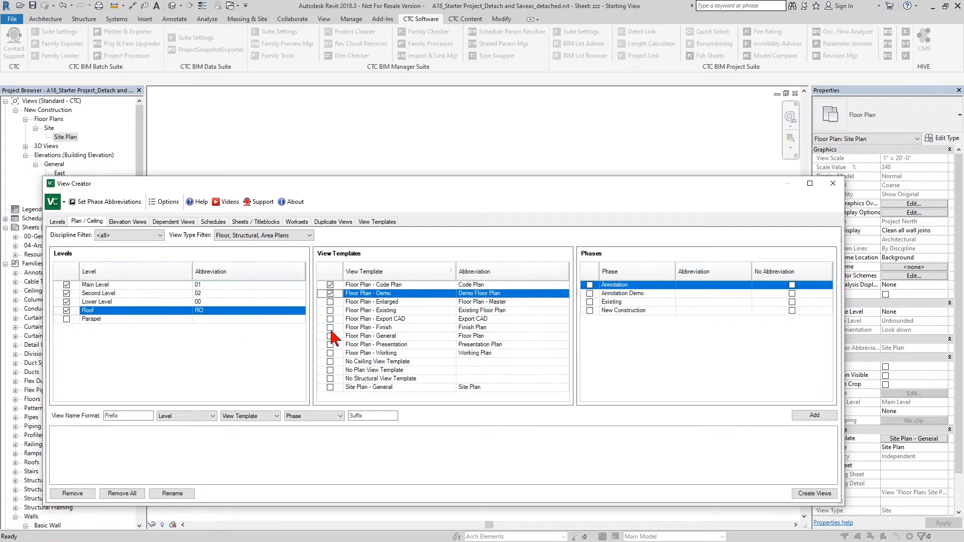
pyautogui.click(330, 327)
pyautogui.click(330, 336)
pyautogui.click(330, 344)
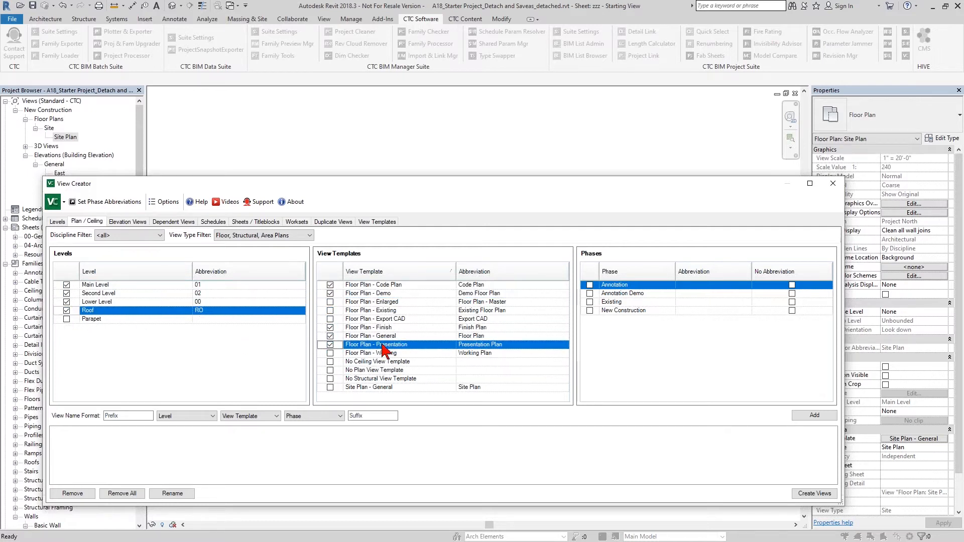
# Tick the New Construction phase with No Abbreviation and add the view name combinations to the list.
pyautogui.click(590, 311)
pyautogui.click(792, 311)
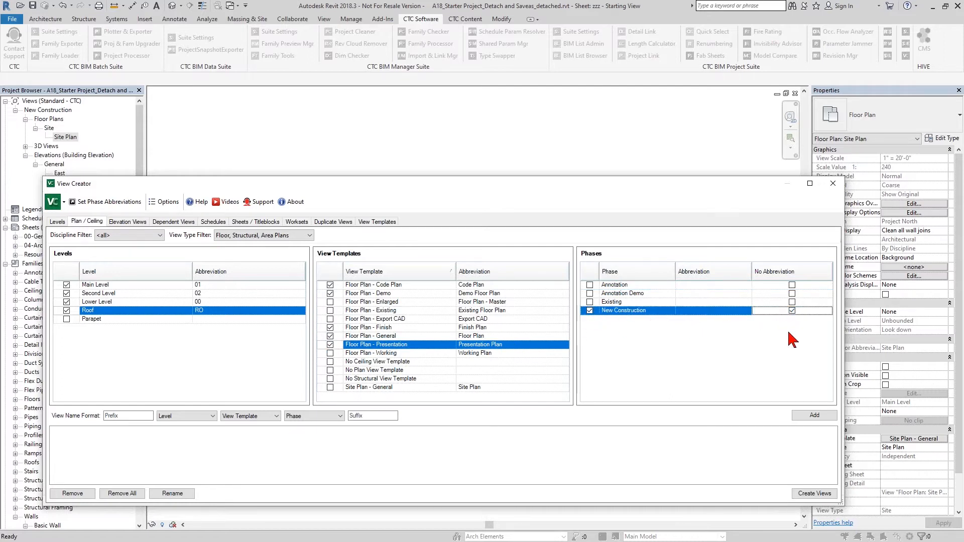
pyautogui.click(803, 415)
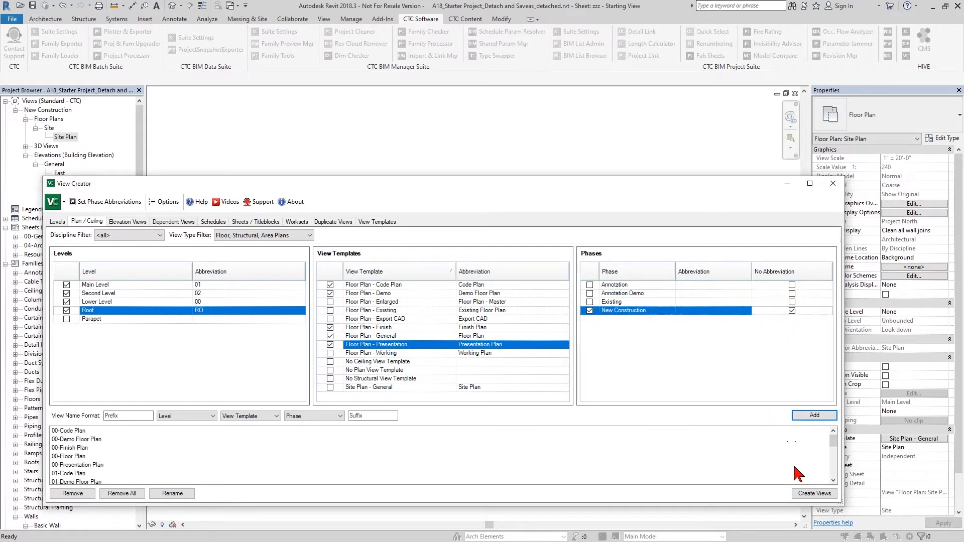
# Create the listed plan views and close View Creator.
pyautogui.click(803, 493)
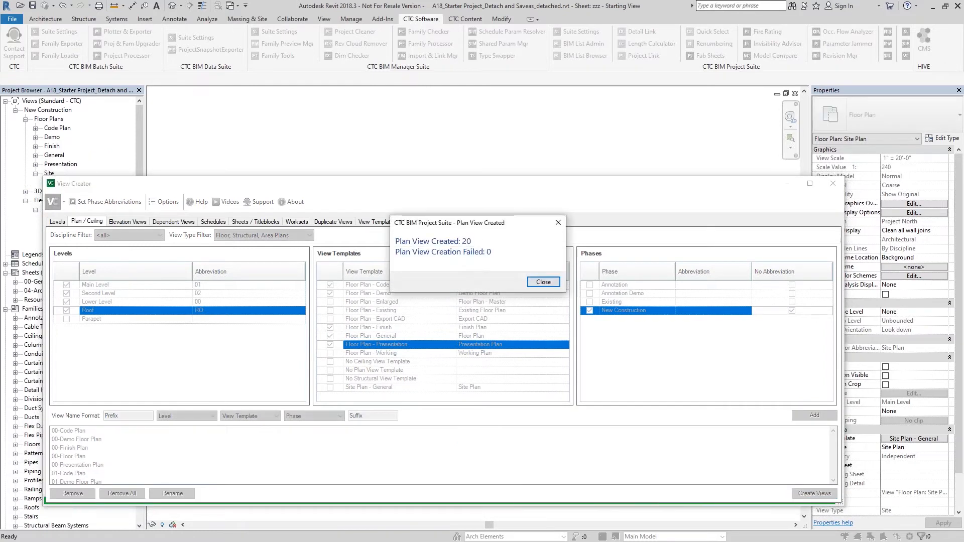
pyautogui.click(543, 282)
pyautogui.click(833, 183)
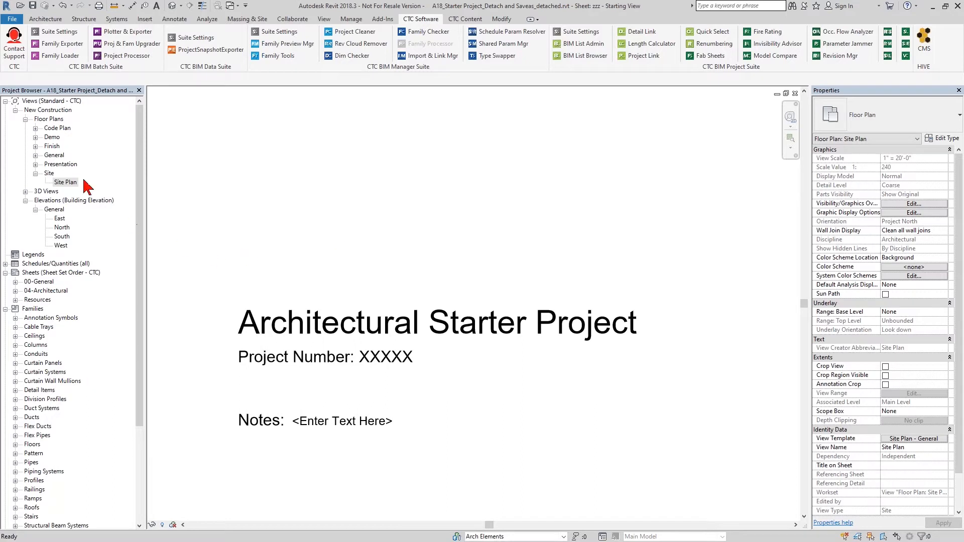
# Open the 01-Floor Plan view under General floor plans.
pyautogui.click(35, 155)
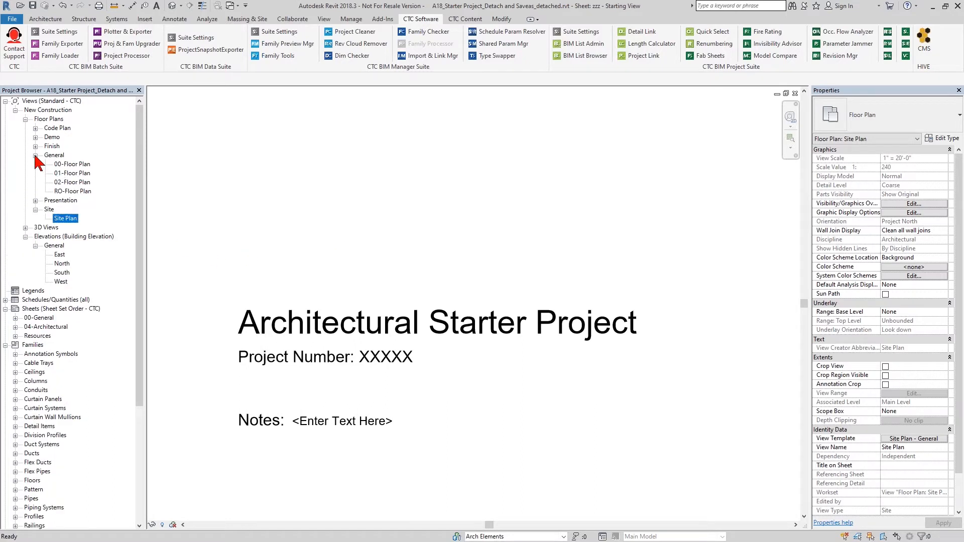
pyautogui.doubleClick(67, 173)
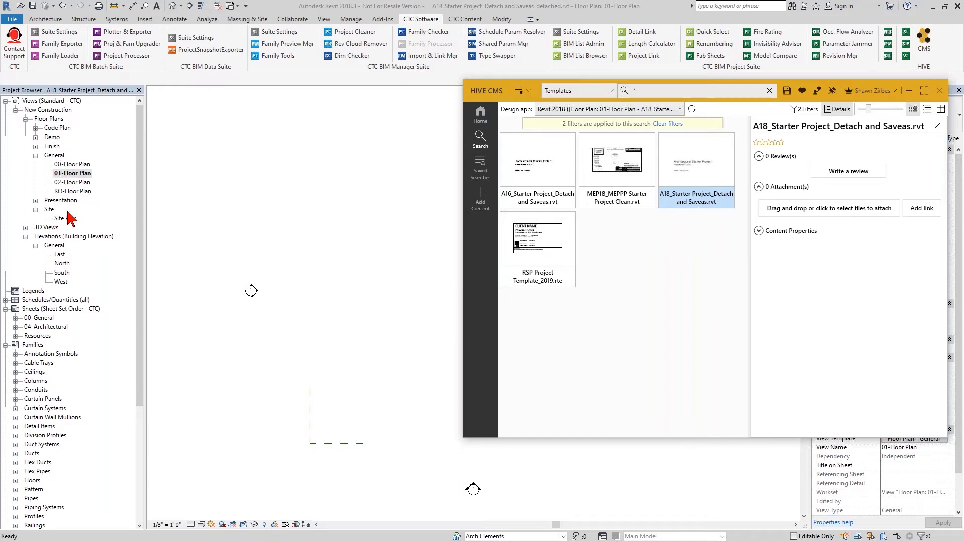
# Draw a rectangular set of walls in 01-Floor Plan using the Wall tool's rectangle option.
pyautogui.moveTo(383, 305); pyautogui.dragTo(312, 292, button='middle')
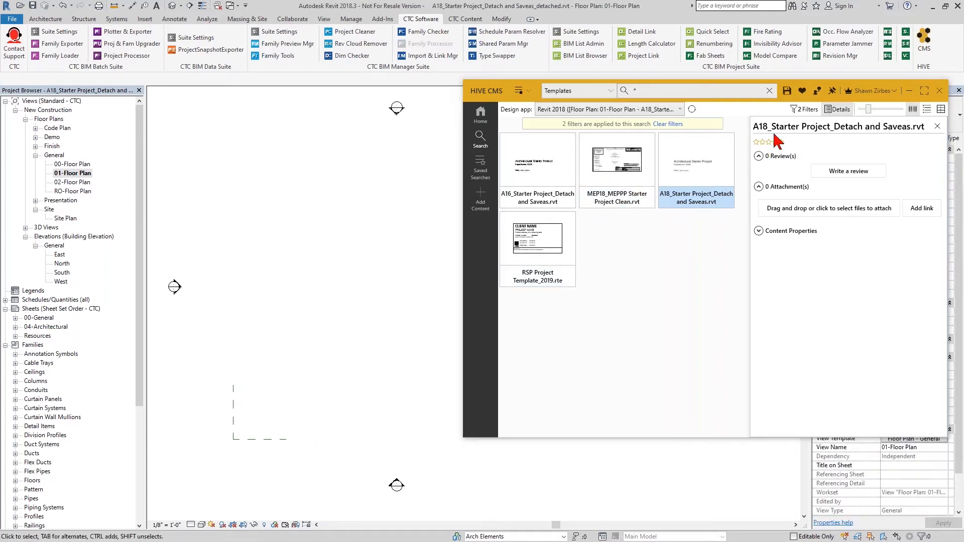
pyautogui.moveTo(806, 100); pyautogui.dragTo(779, 98)
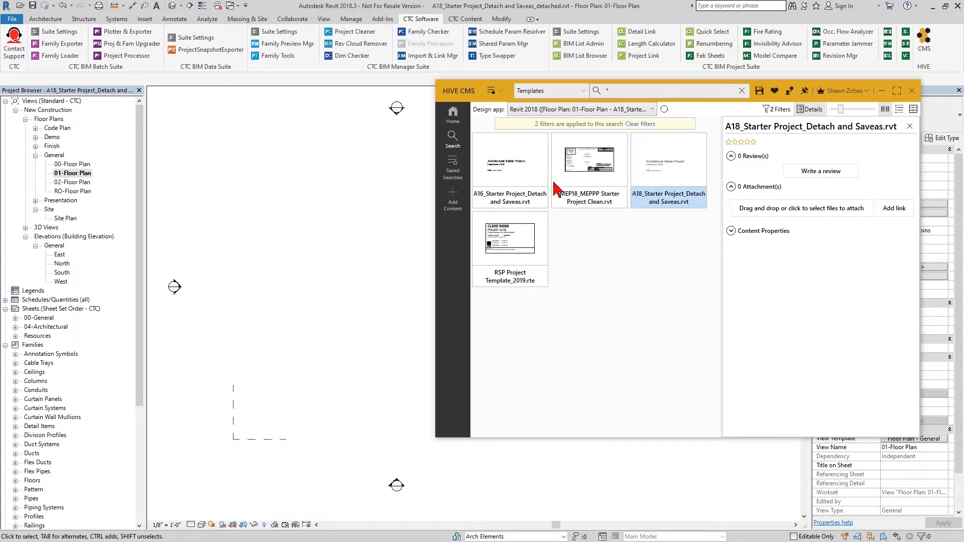
pyautogui.scroll(-3, 362, 241)
pyautogui.moveTo(340, 246); pyautogui.dragTo(279, 221, button='middle')
pyautogui.press('w')
pyautogui.press('a')
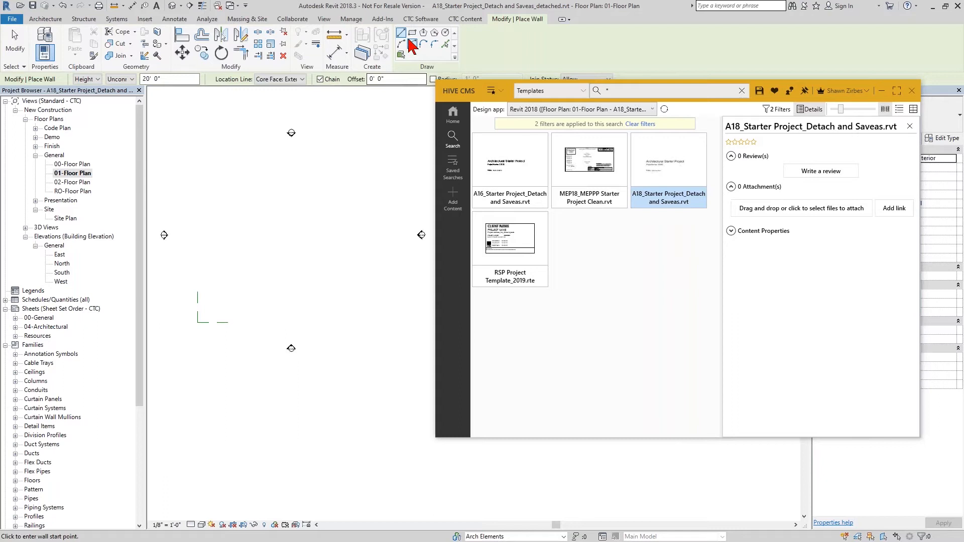
pyautogui.click(411, 33)
pyautogui.click(198, 166)
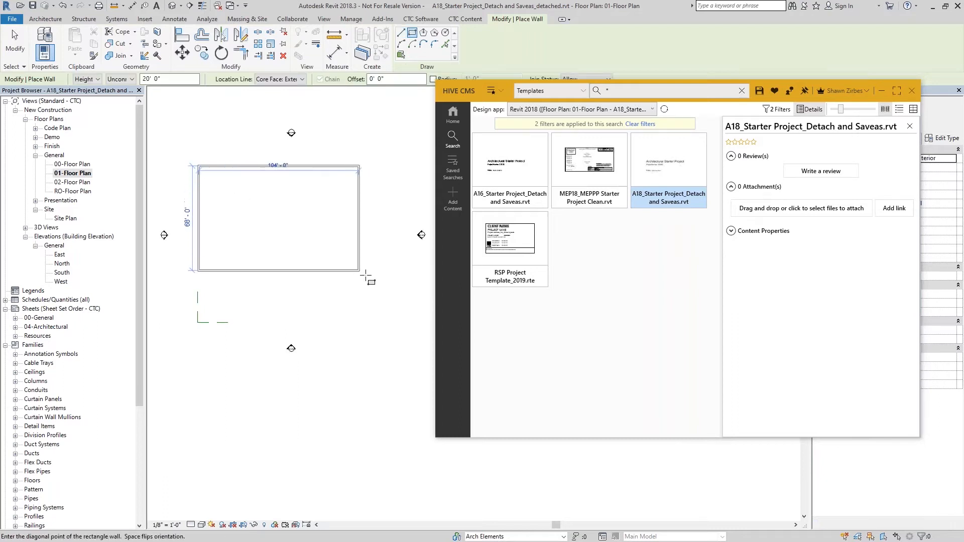
pyautogui.click(408, 295)
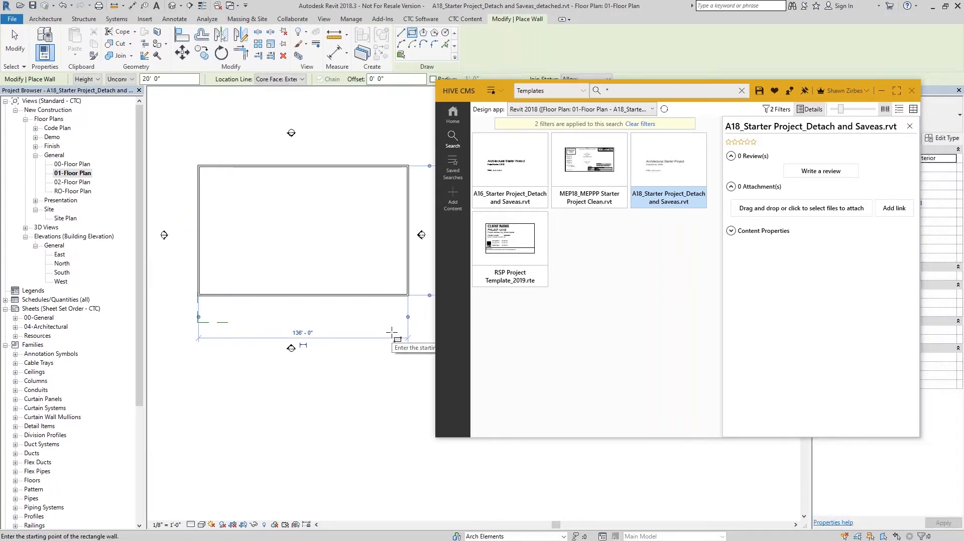
pyautogui.press('Escape')
pyautogui.press('Escape')
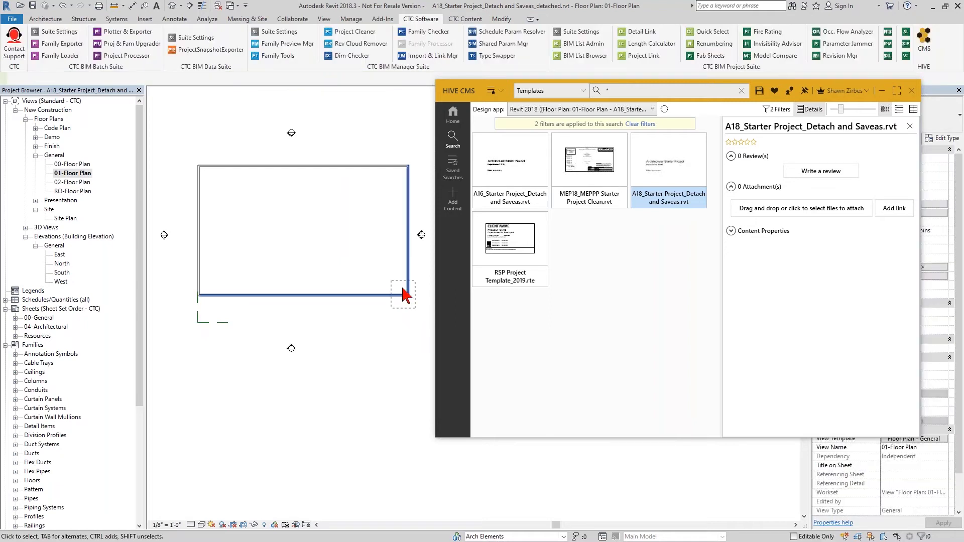
# Move the rectangle's lower-right wall corner upward so the bottom wall slopes.
pyautogui.click(408, 295)
pyautogui.moveTo(408, 296); pyautogui.dragTo(408, 271)
pyautogui.click(399, 320)
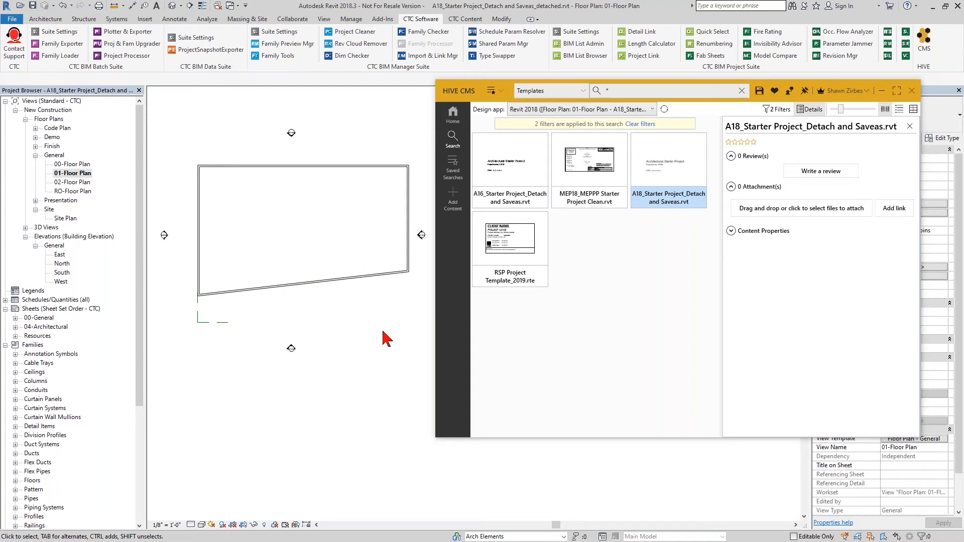
# Select the sloped bottom wall and review the wall types available in the project.
pyautogui.click(309, 285)
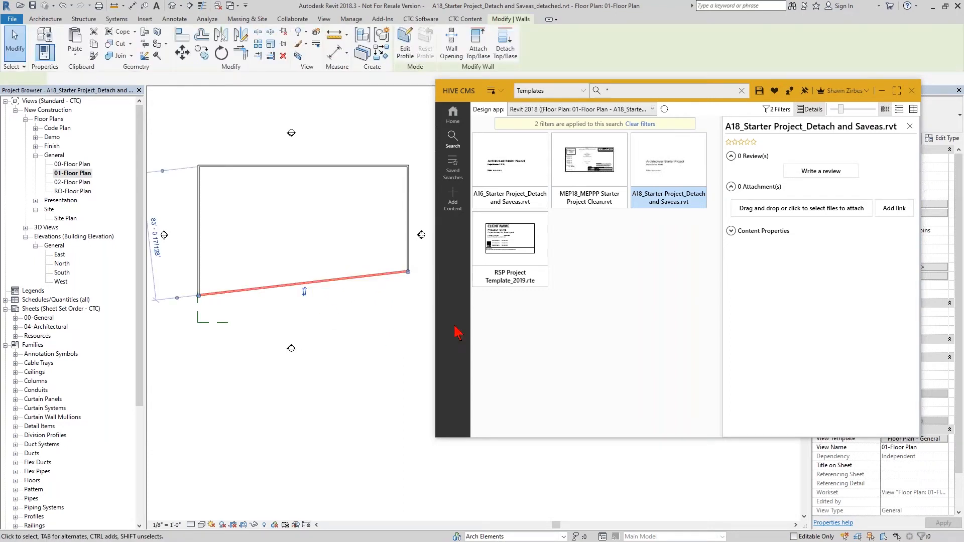
pyautogui.click(941, 116)
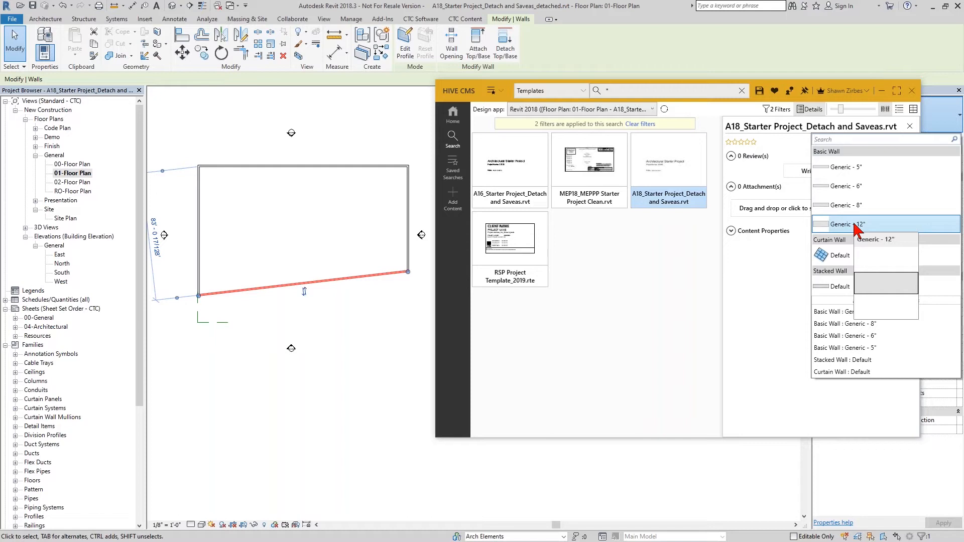
pyautogui.click(350, 307)
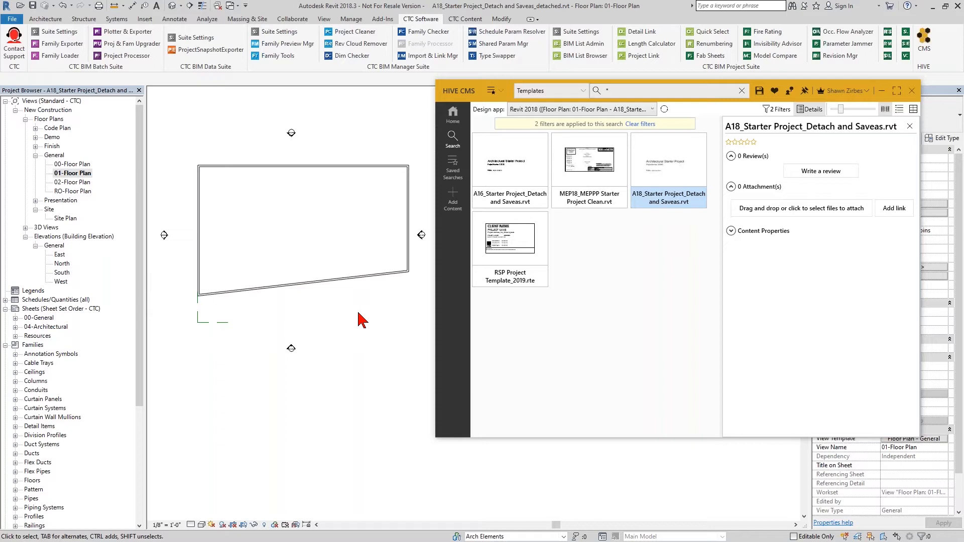
# Clear the content library filters and search All Libraries for "type a".
pyautogui.click(645, 125)
pyautogui.click(620, 93)
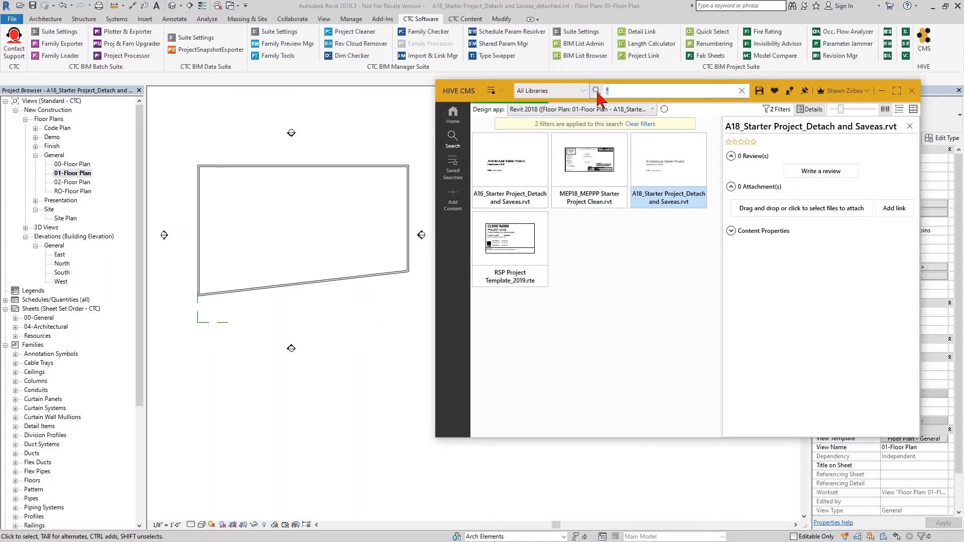
pyautogui.write('type a')
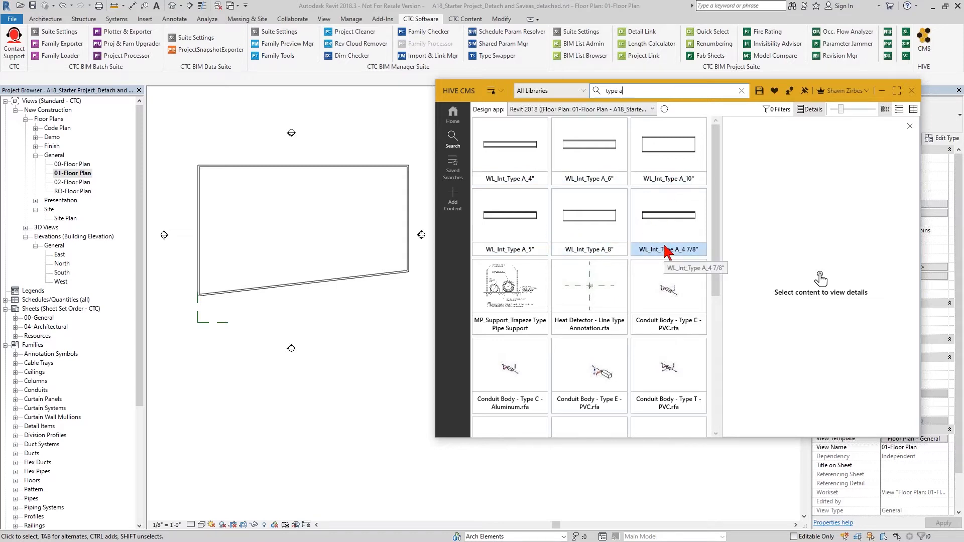
# Filter the search results to the Walls Revit category.
pyautogui.click(777, 110)
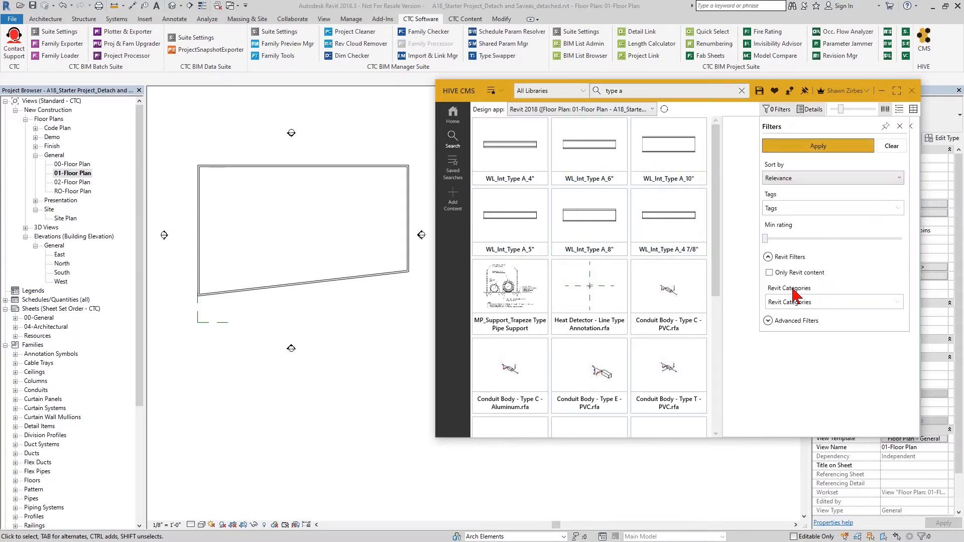
pyautogui.click(800, 304)
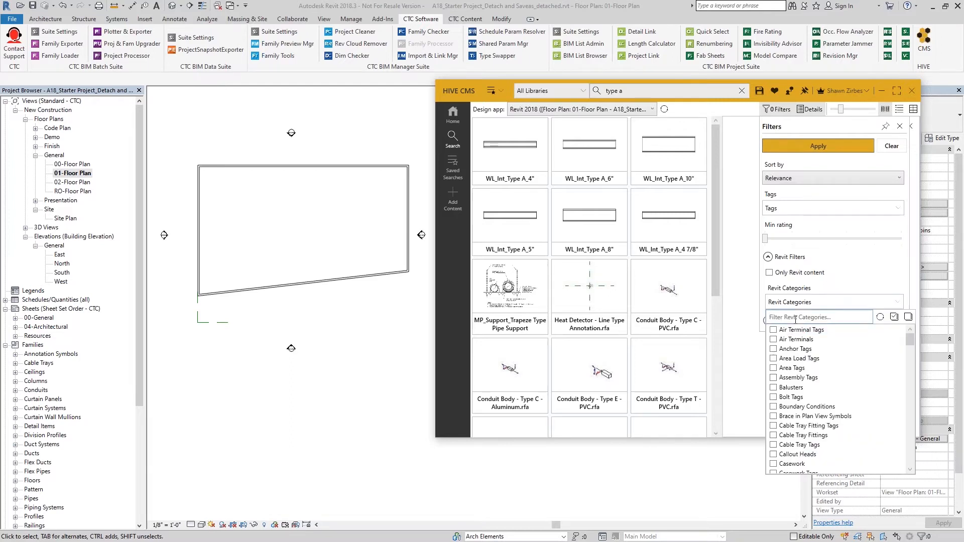
pyautogui.write('wa')
pyautogui.click(816, 147)
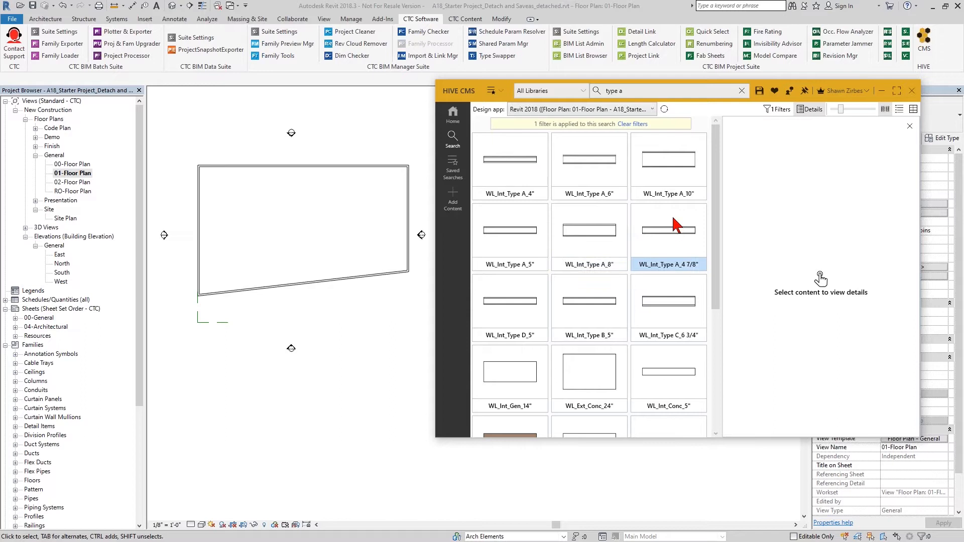
# Clear the category filter and view details of WL_Int_Type A_8".
pyautogui.click(636, 125)
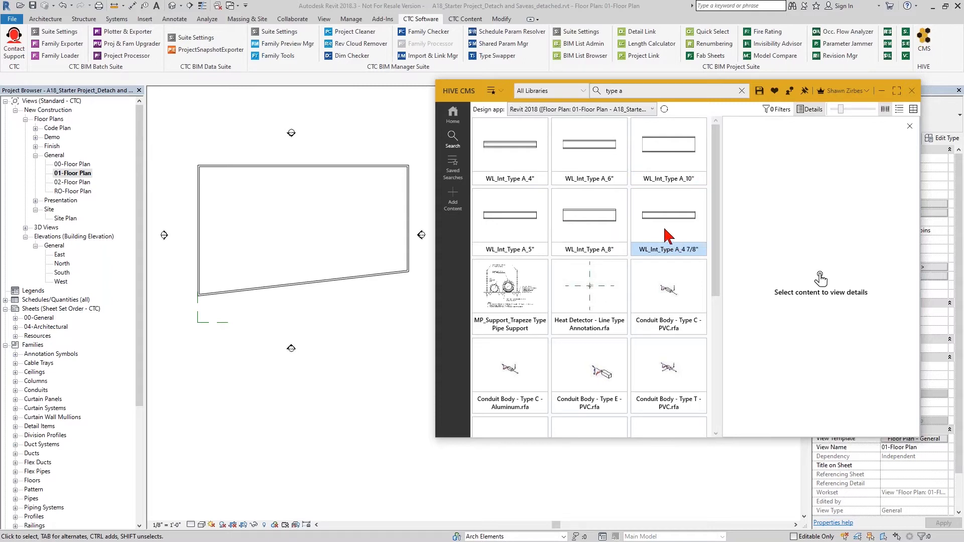
pyautogui.click(587, 233)
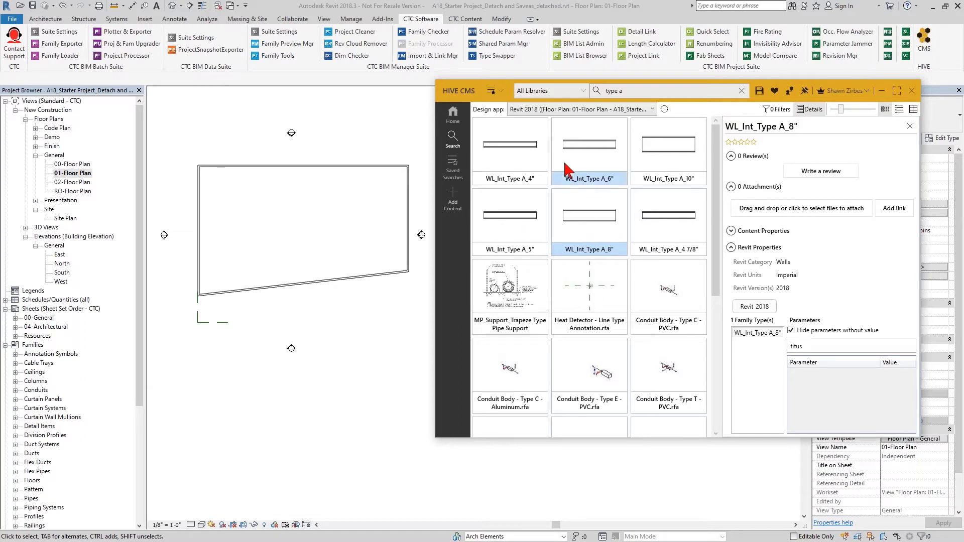
# Load the WL_Int_Type A_6" wall type from the library and check it in the project's wall type list.
pyautogui.click(583, 174)
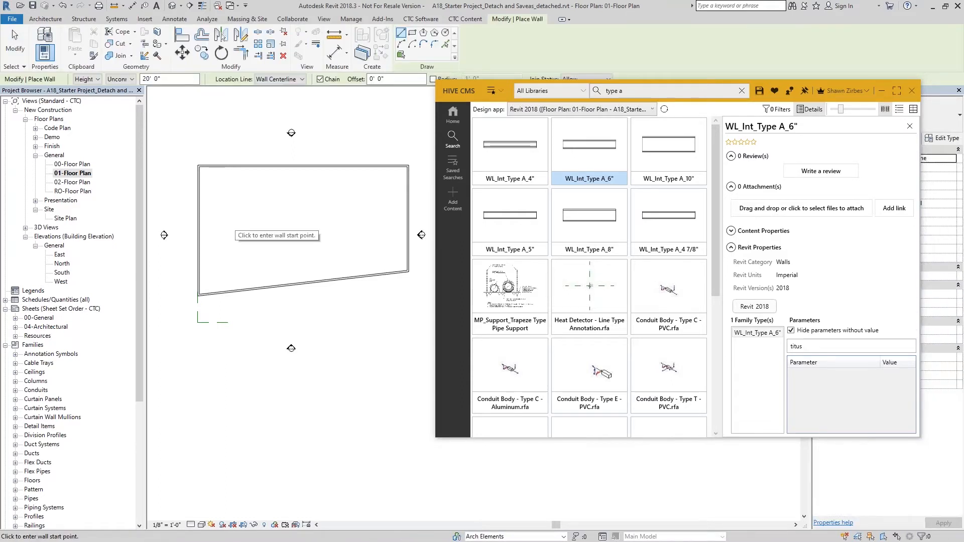
pyautogui.click(938, 119)
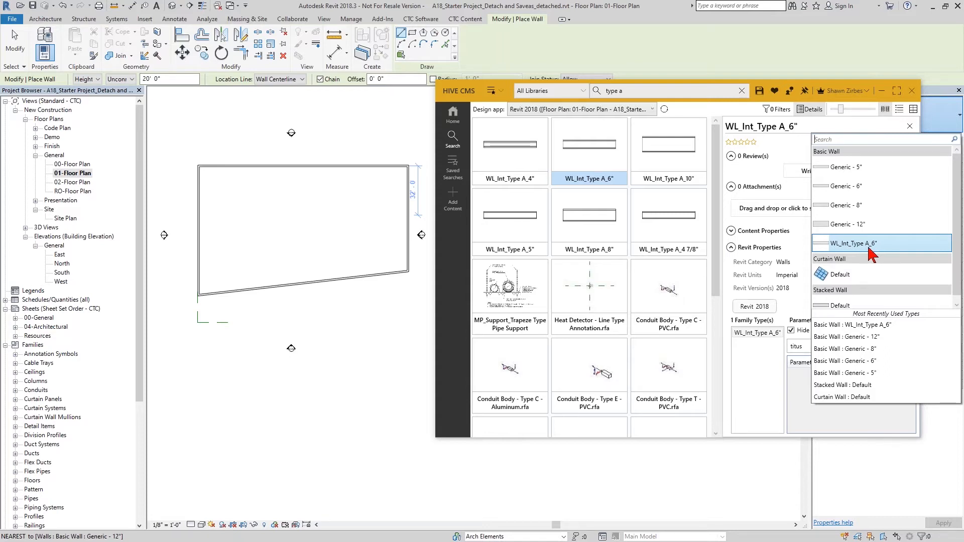
# Transfer only Wall Types from the A18 project file using Transfer Project Standards.
pyautogui.click(350, 19)
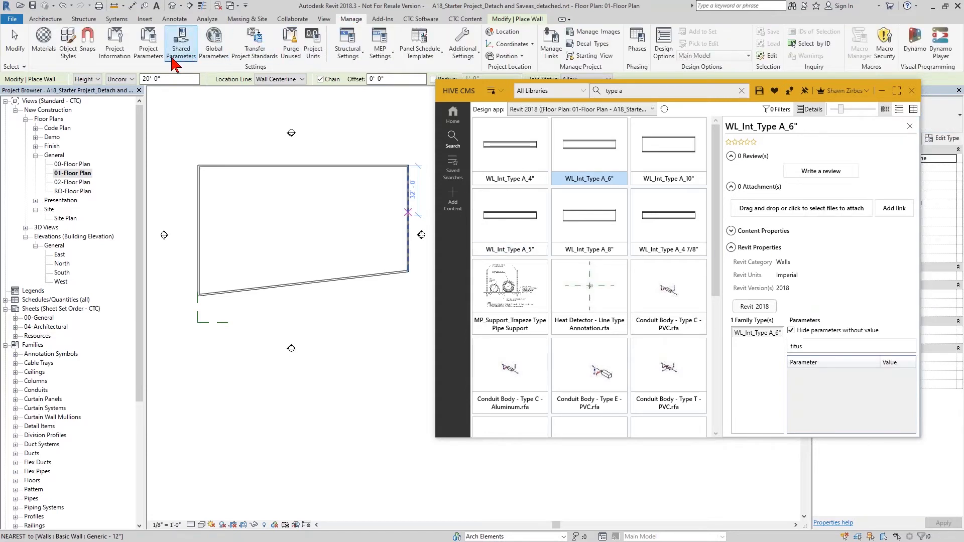
pyautogui.click(256, 56)
pyautogui.click(282, 121)
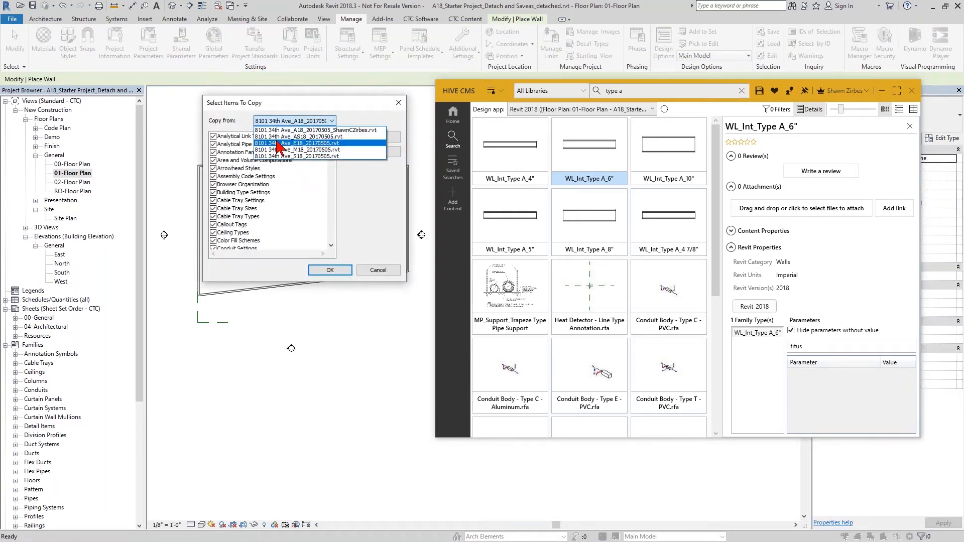
pyautogui.click(336, 130)
pyautogui.click(359, 152)
pyautogui.moveTo(330, 151); pyautogui.dragTo(333, 262)
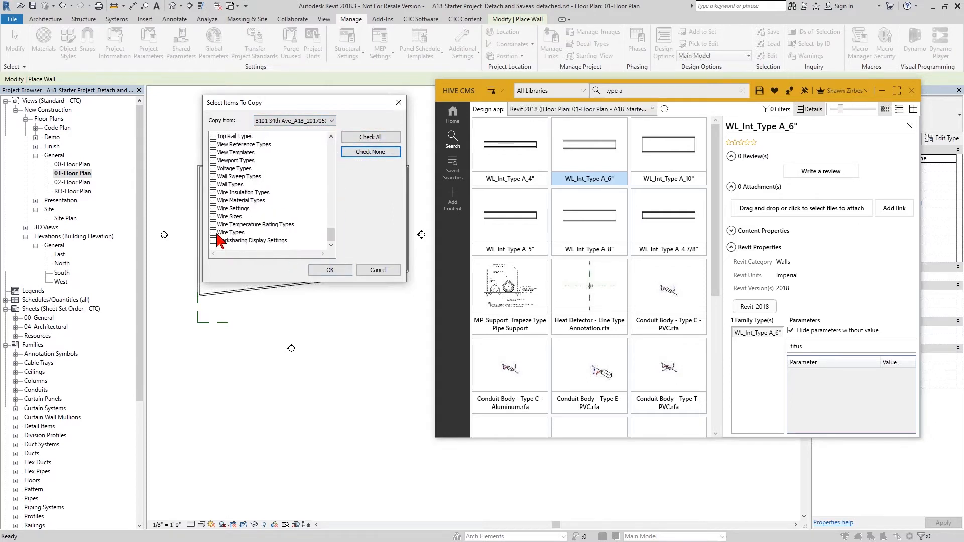
pyautogui.click(212, 185)
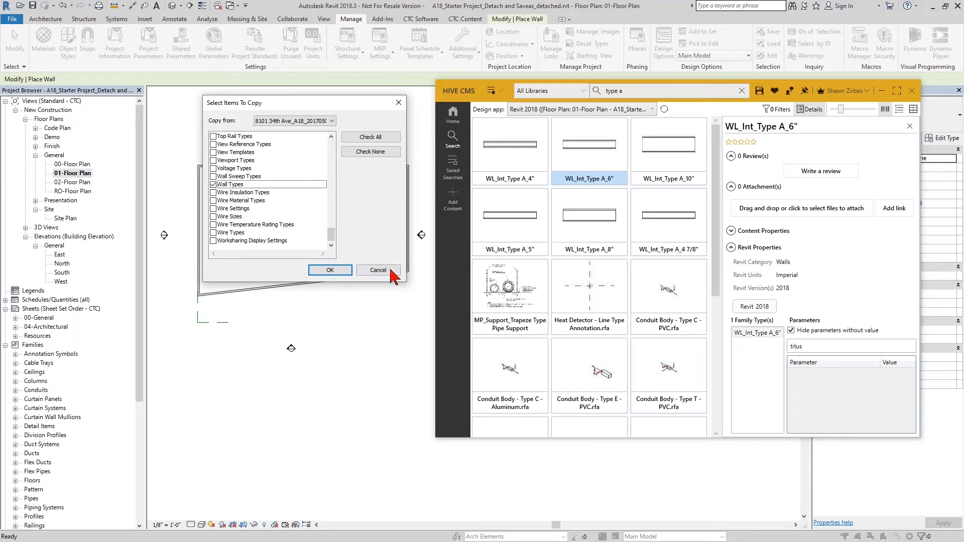
pyautogui.click(330, 270)
# Close the transfer dialog and draw an interior wall with a horizontal segment and a diagonal segment up to the outer wall.
pyautogui.moveTo(335, 236); pyautogui.dragTo(320, 232, button='middle')
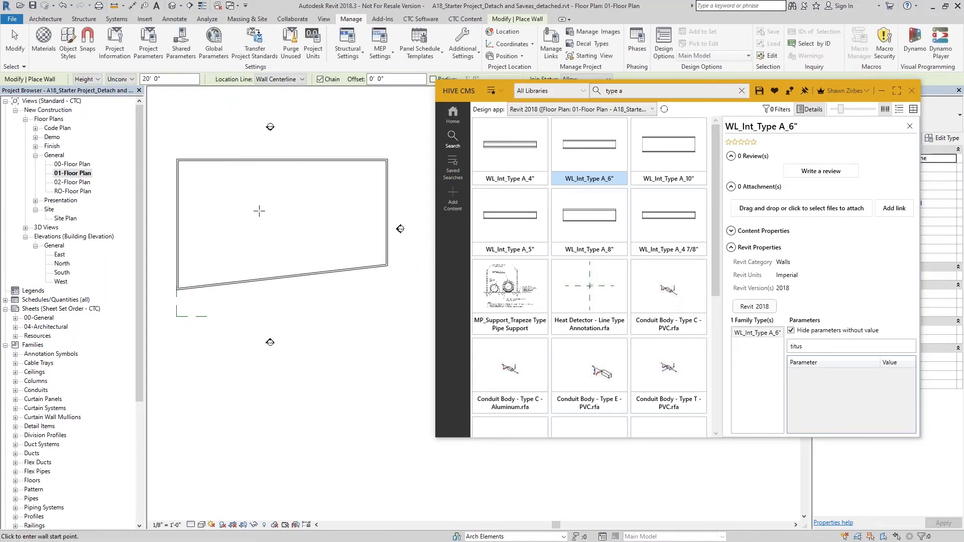
pyautogui.click(200, 213)
pyautogui.click(260, 212)
pyautogui.click(310, 163)
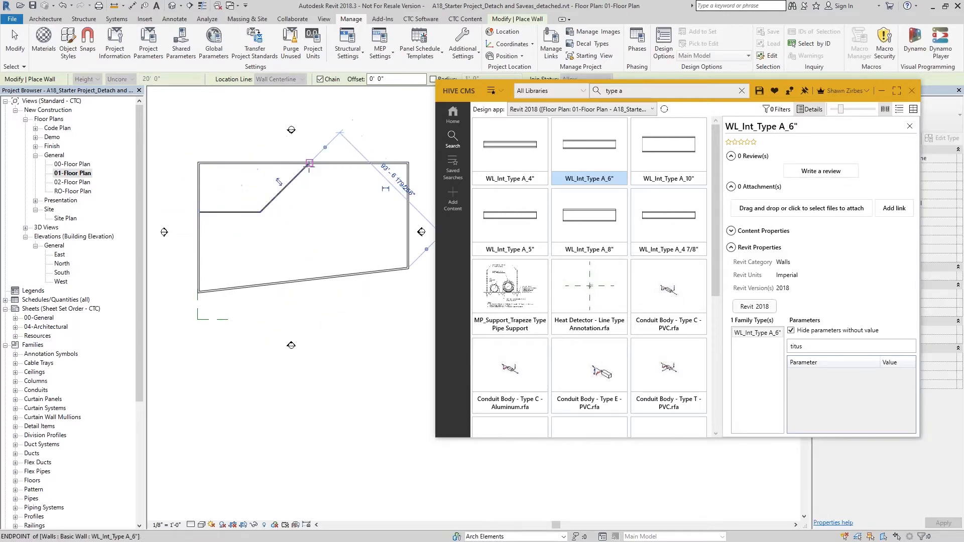
pyautogui.press('Escape')
pyautogui.press('Escape')
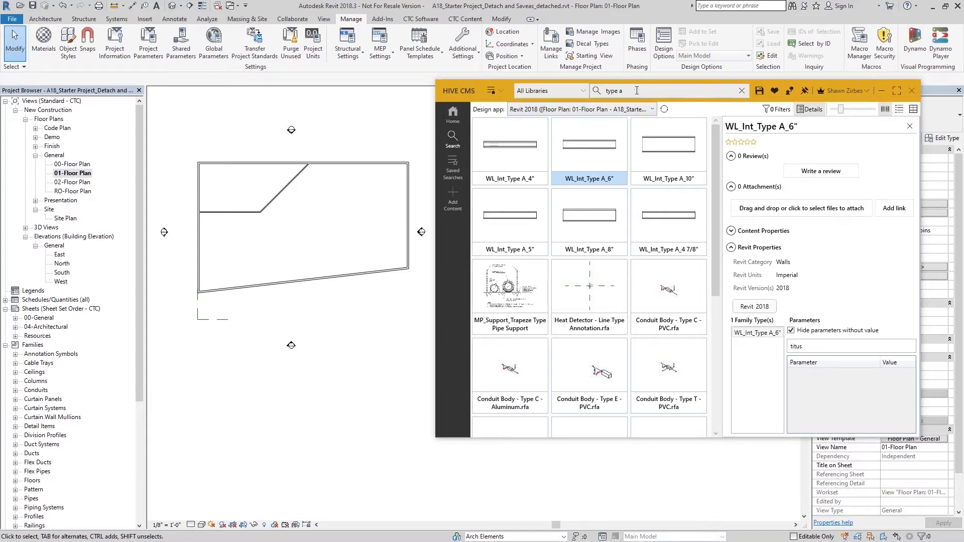
# Search the content library for swing single.
pyautogui.moveTo(637, 90); pyautogui.dragTo(586, 98)
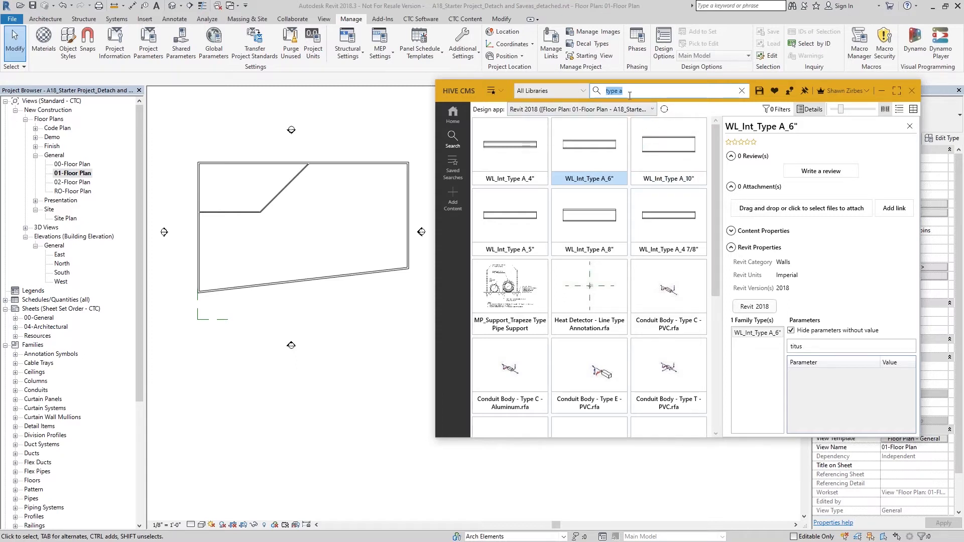
pyautogui.write('swing single')
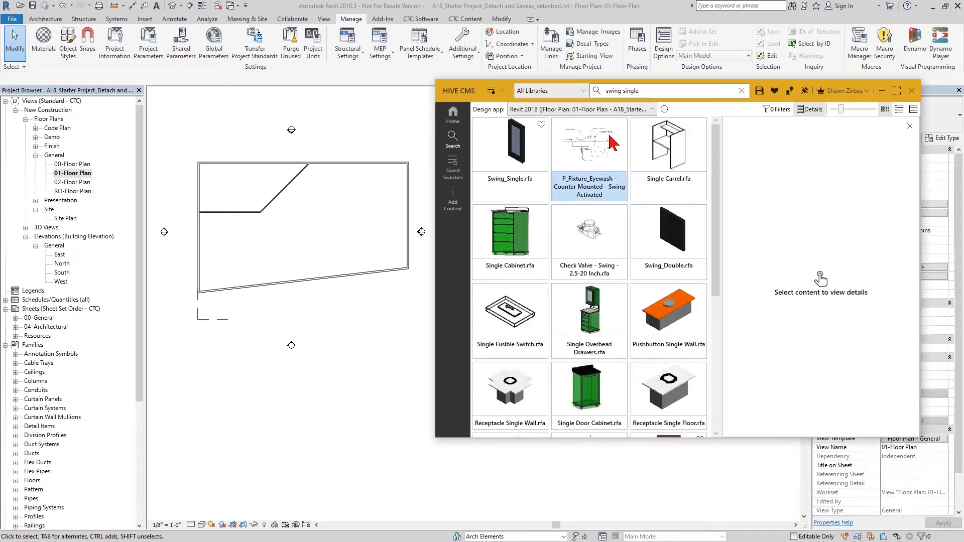
# Apply the Single Swing Corporate Doors saved search to the results.
pyautogui.click(781, 110)
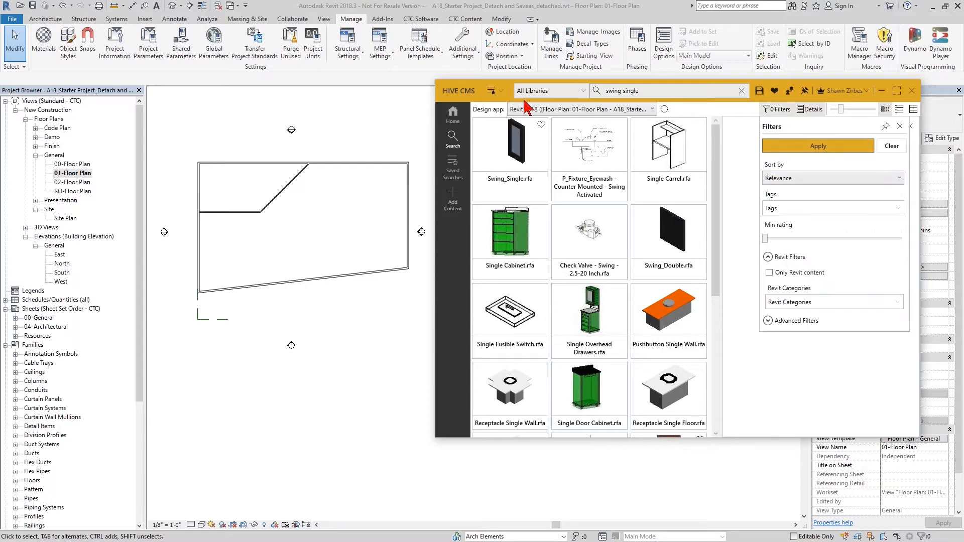
pyautogui.click(492, 90)
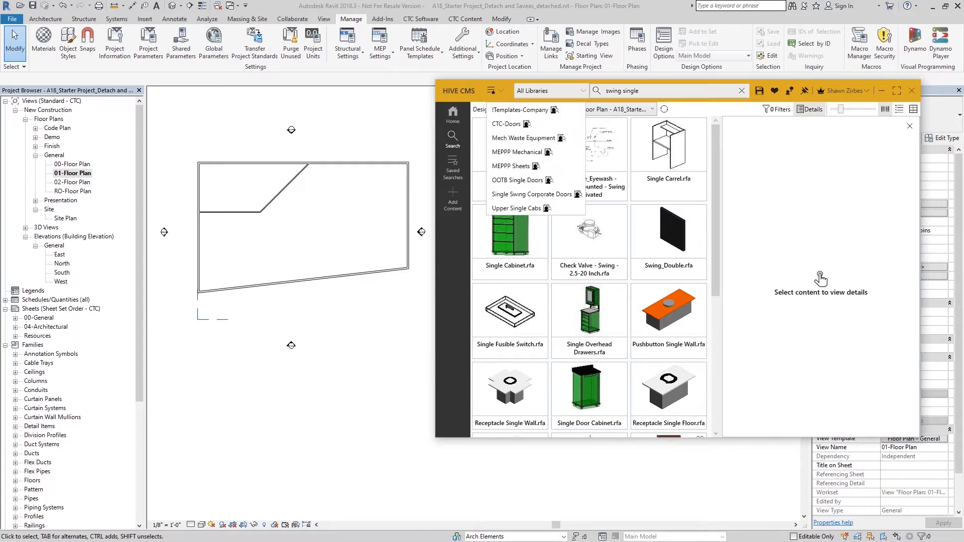
pyautogui.click(522, 196)
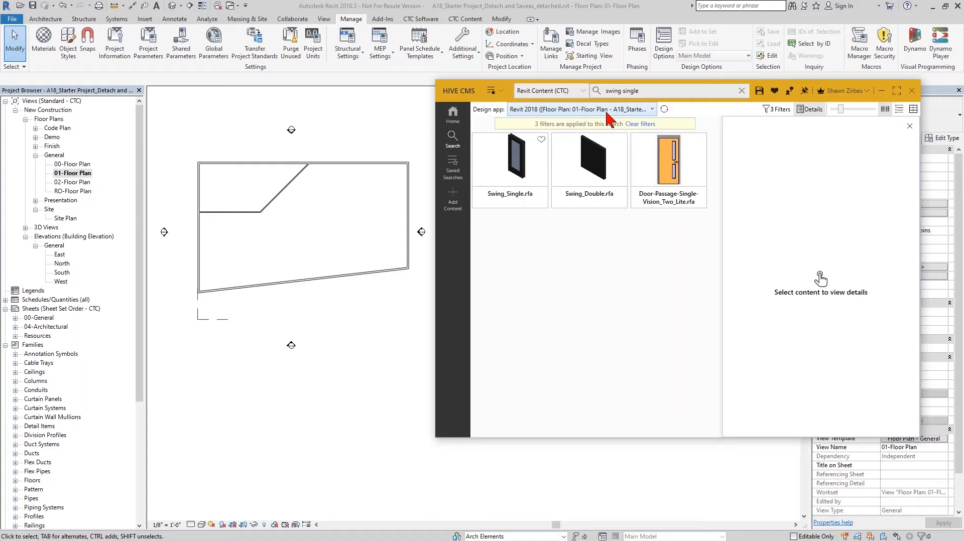
# Inspect the applied filters and the details of Door-Passage-Single-Vision_Two_Lite.rfa.
pyautogui.click(776, 109)
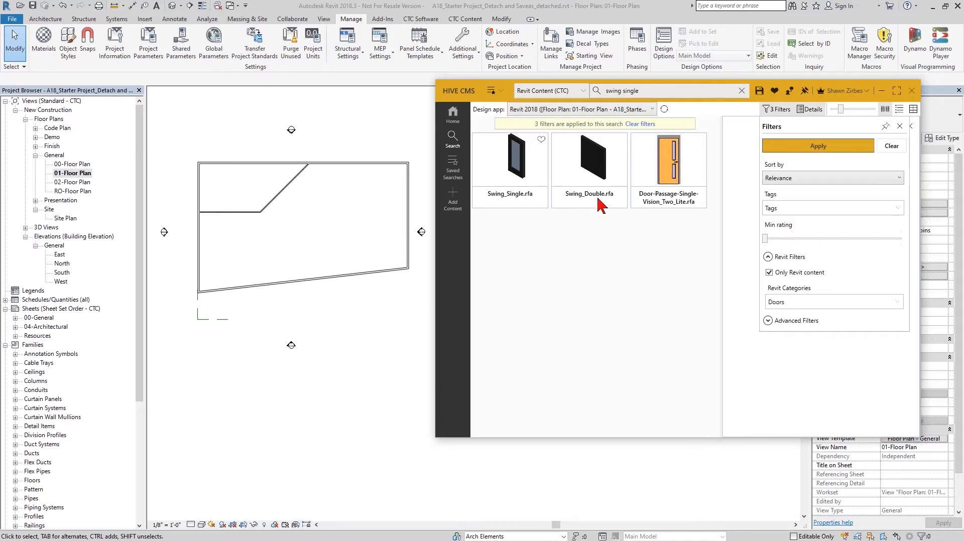
pyautogui.click(604, 291)
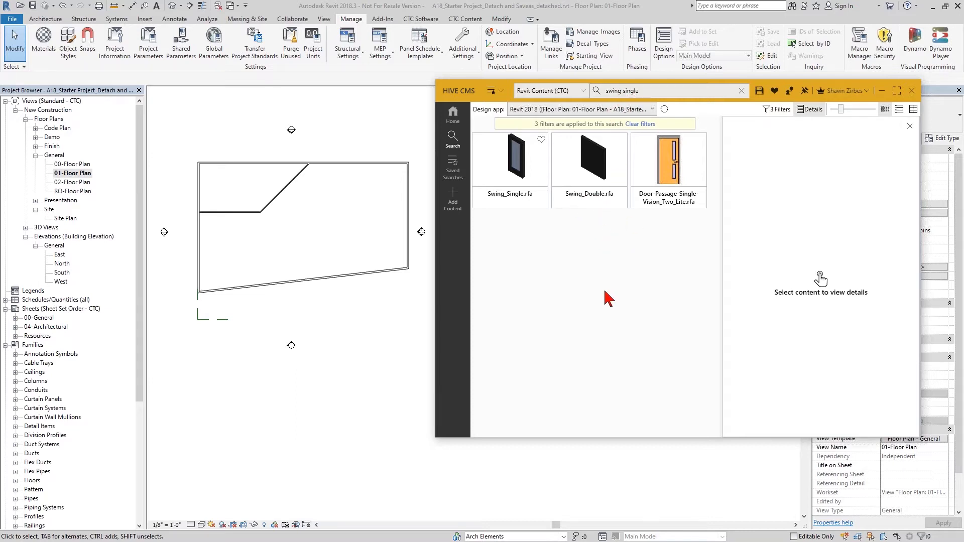
pyautogui.click(666, 213)
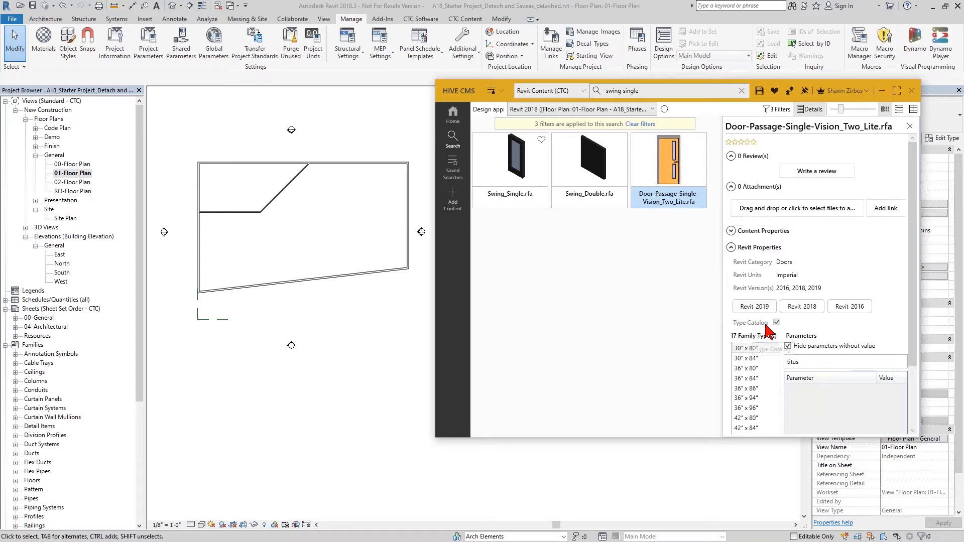
pyautogui.scroll(-3, 778, 327)
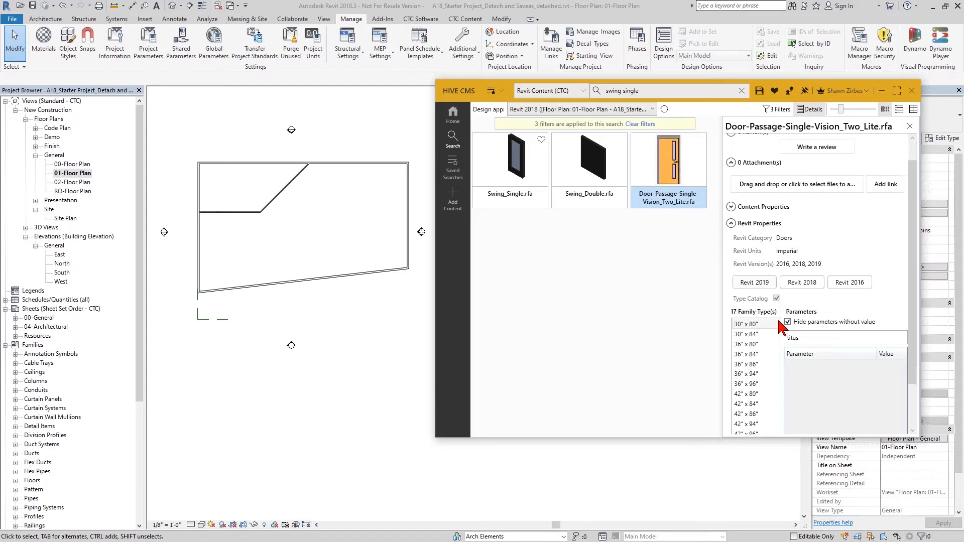
# Clear the parameter filter and view the parameters of the 42" x 80" family type.
pyautogui.click(743, 306)
pyautogui.moveTo(806, 294); pyautogui.dragTo(772, 293)
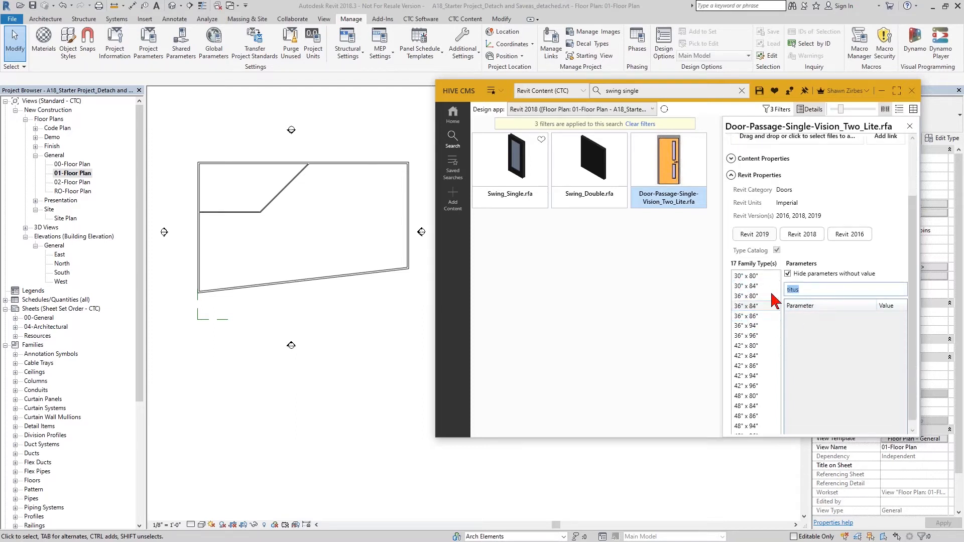
pyautogui.press('Delete')
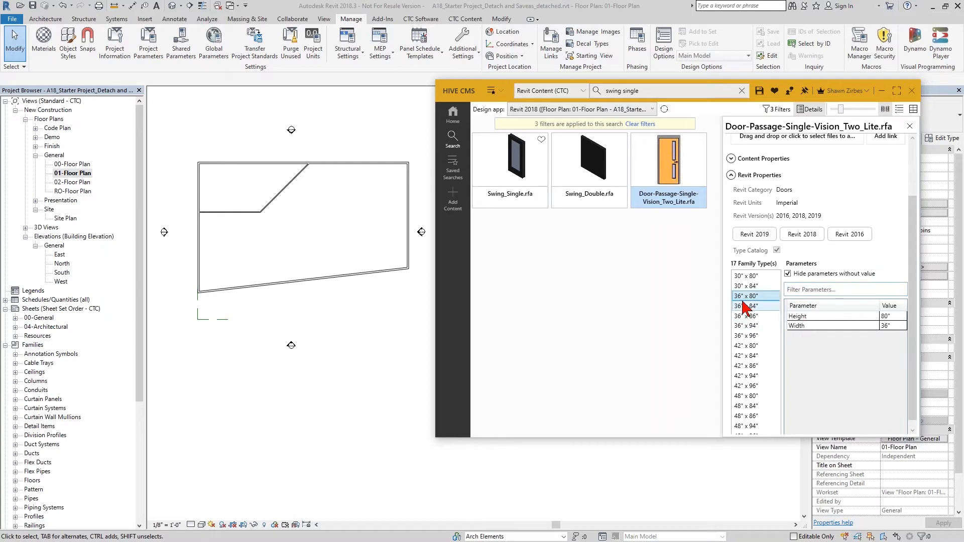
pyautogui.click(758, 346)
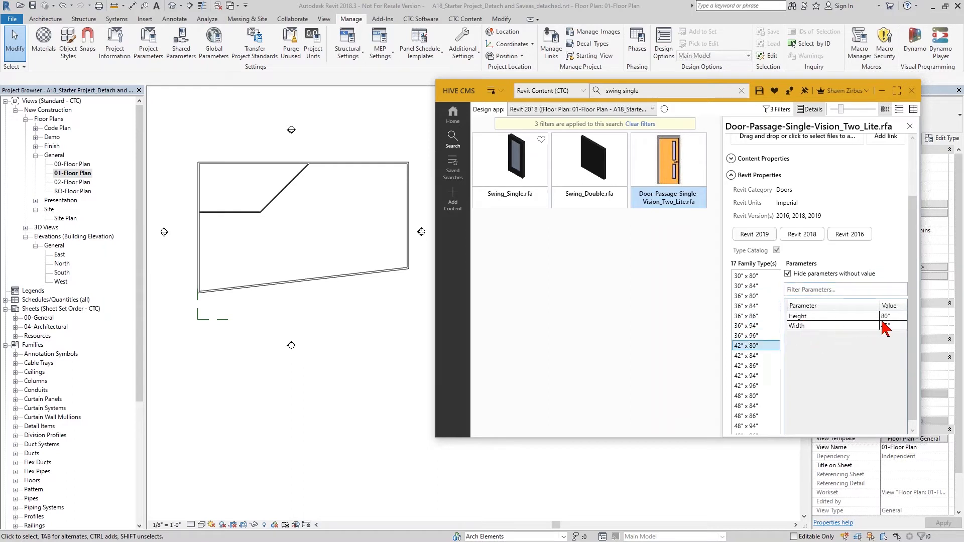
# Open the details of Swing_Single.rfa and select its HM-00_F_30x84 family type.
pyautogui.moveTo(891, 328)
pyautogui.click(525, 180)
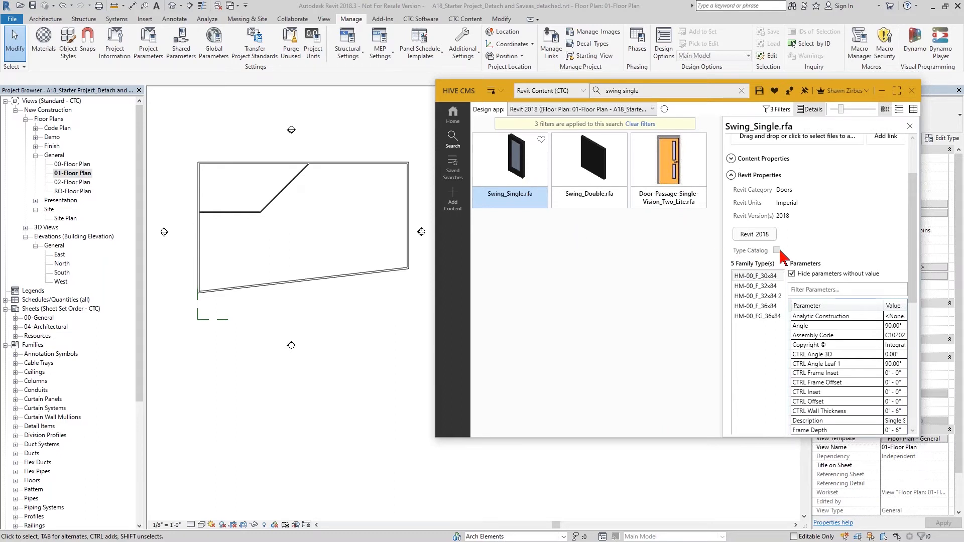
pyautogui.click(758, 276)
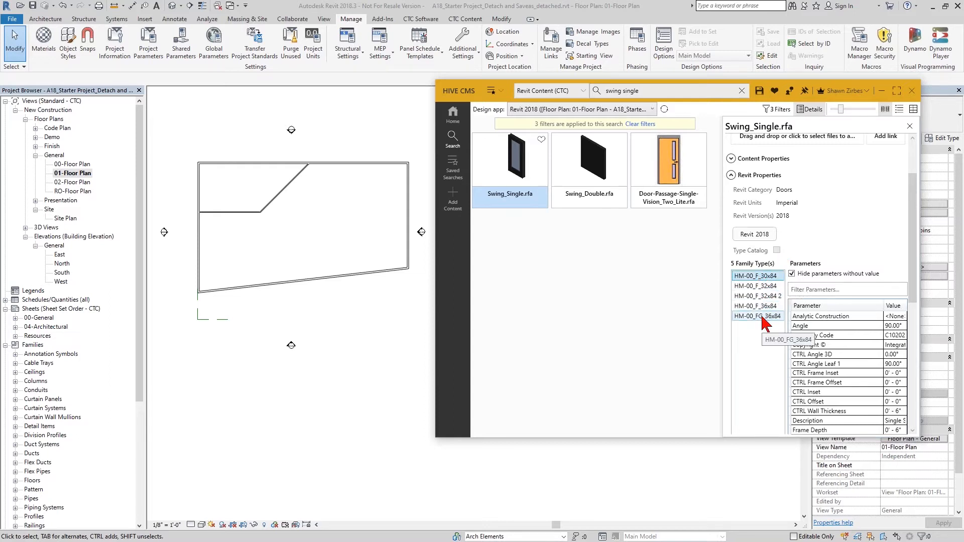
# Load Swing_Single.rfa into the project with only the HM-00_F_36x84 and HM-00_FG_36x84 types.
pyautogui.click(527, 172)
pyautogui.doubleClick(527, 172)
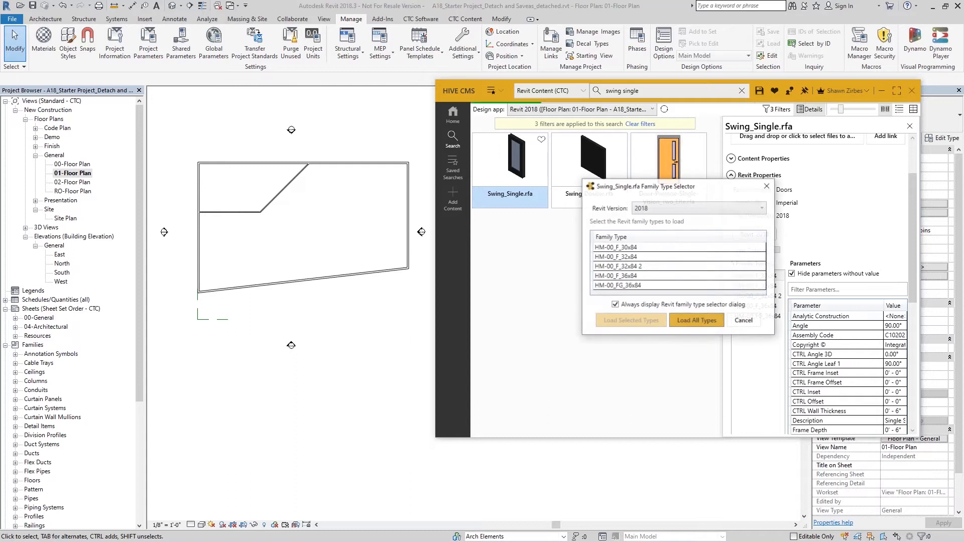
pyautogui.moveTo(662, 189); pyautogui.dragTo(309, 168)
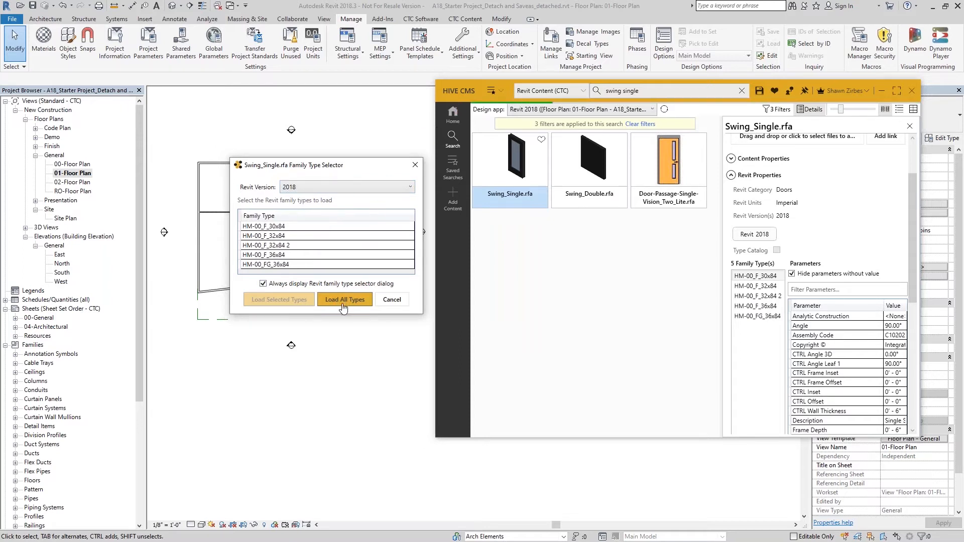
pyautogui.click(279, 264)
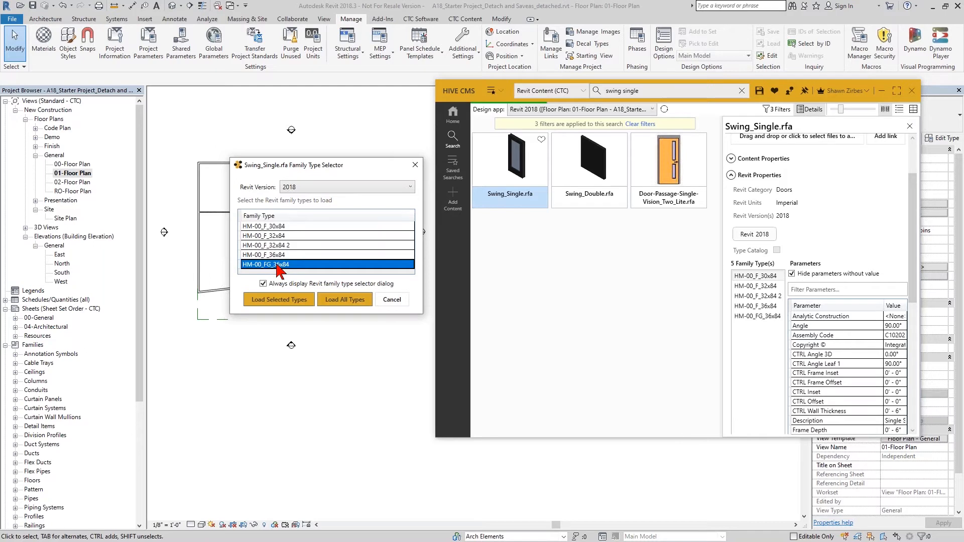
pyautogui.keyDown('ctrl'); pyautogui.click(278, 255); pyautogui.keyUp('ctrl')
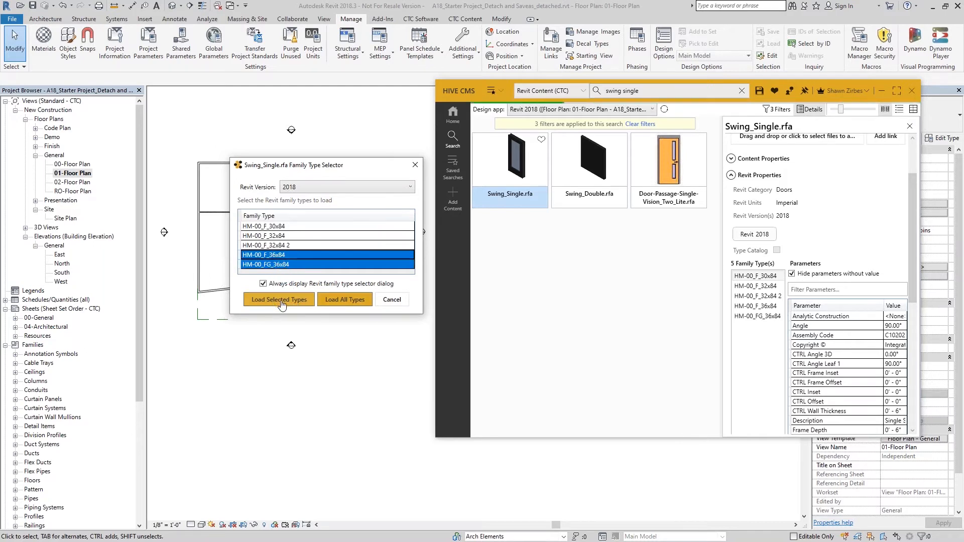
pyautogui.click(281, 301)
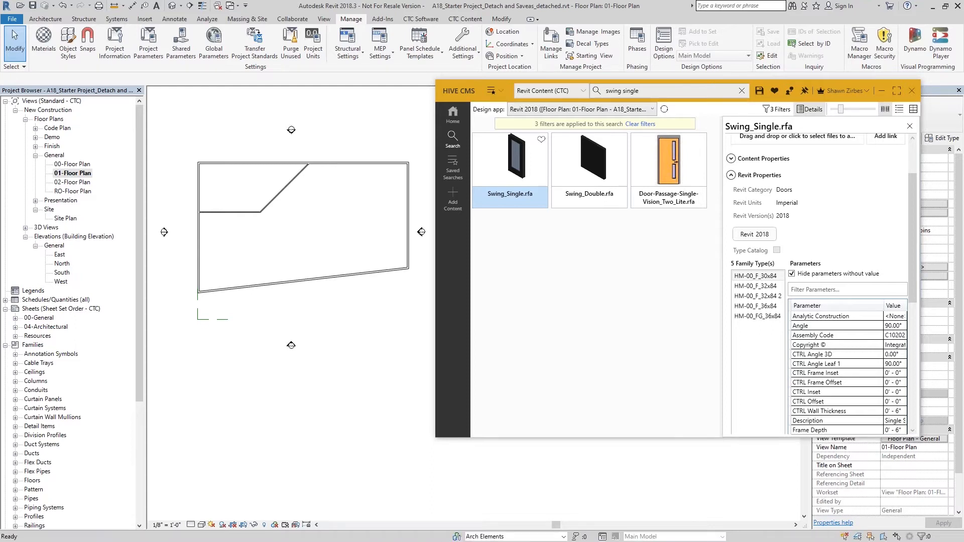
# Place a Swing_Single HM-00_FG_36x84 door in the horizontal interior wall segment.
pyautogui.click(941, 121)
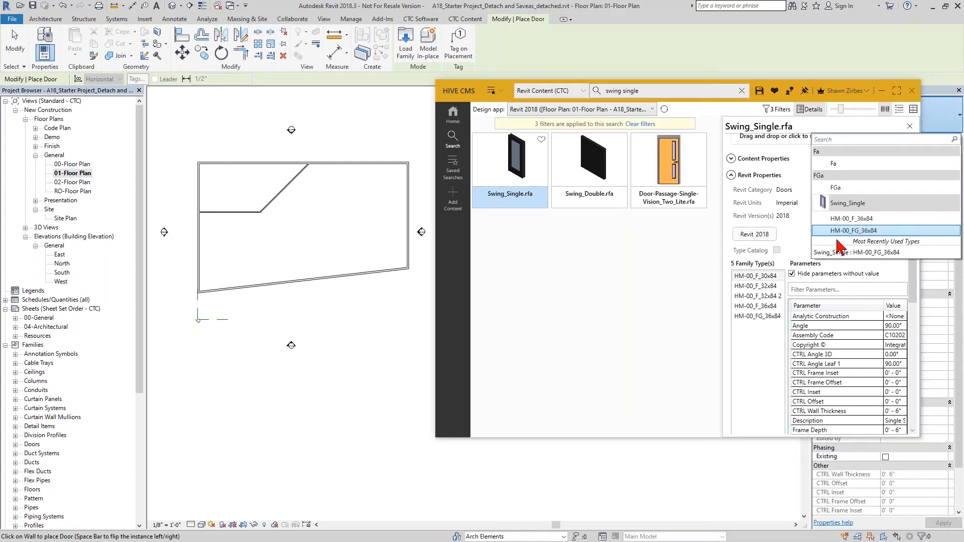
pyautogui.moveTo(252, 255); pyautogui.dragTo(243, 253, button='middle')
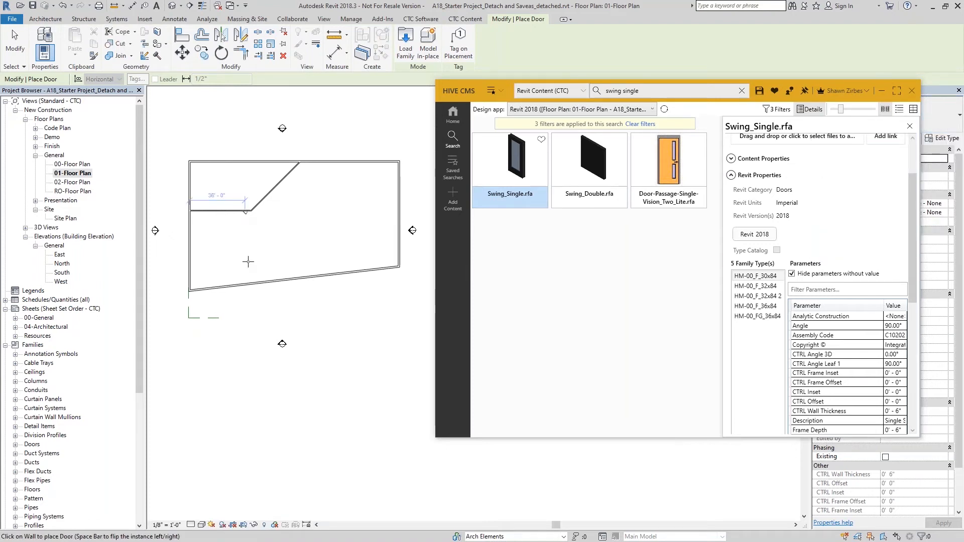
pyautogui.press('Escape')
pyautogui.press('Escape')
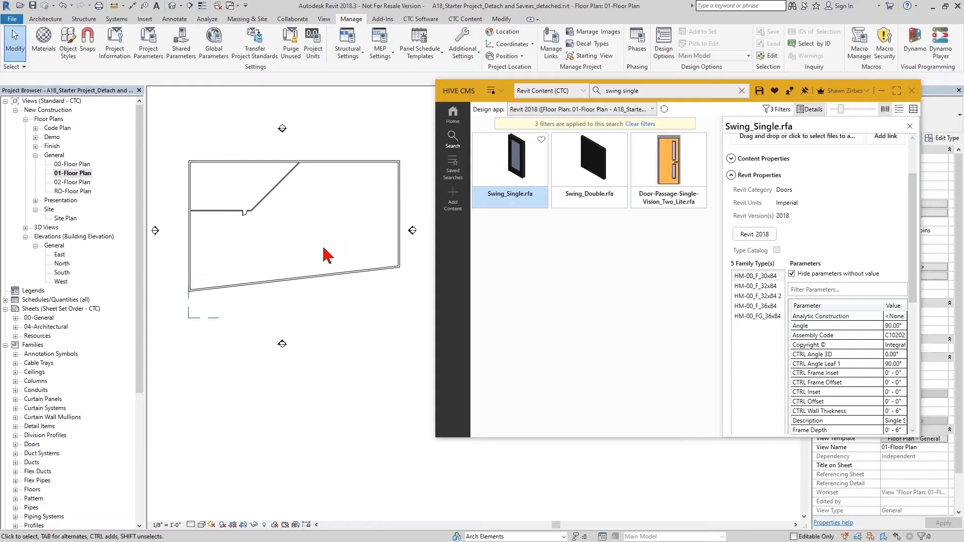
# Clear the search filters and search the library for titus.
pyautogui.click(646, 124)
pyautogui.tripleClick(671, 93)
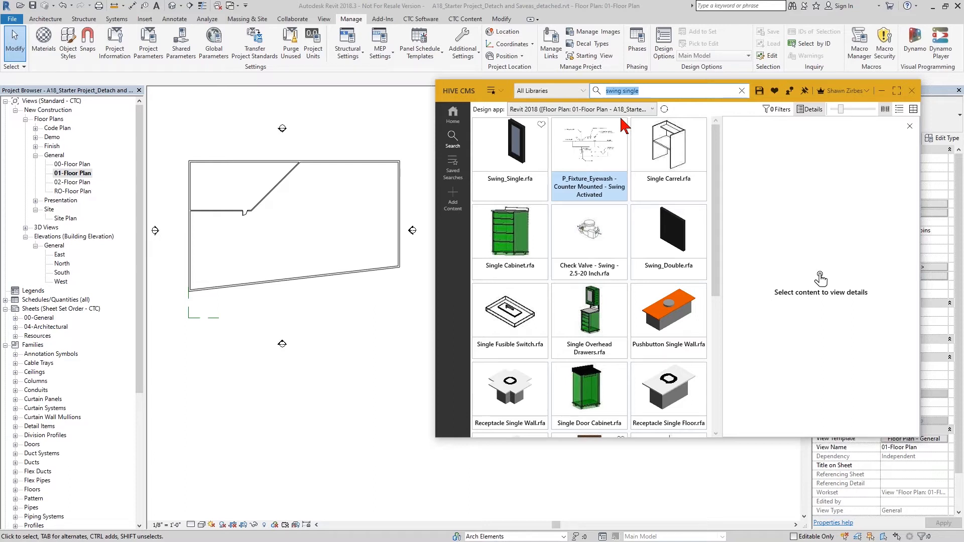
pyautogui.write('titus')
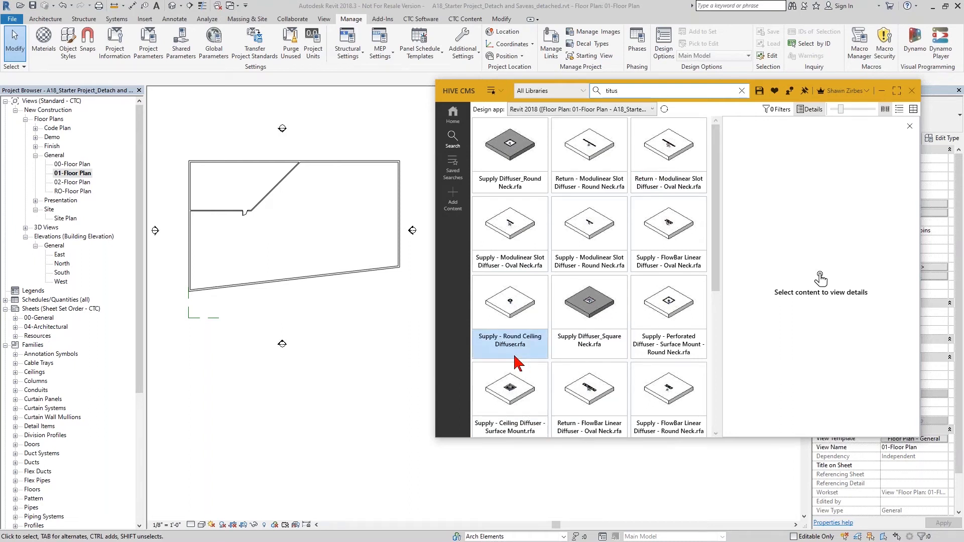
# Open the details of Supply Diffuser_Round Neck.rfa, widen the details pane and filter its parameters by titus.
pyautogui.click(527, 189)
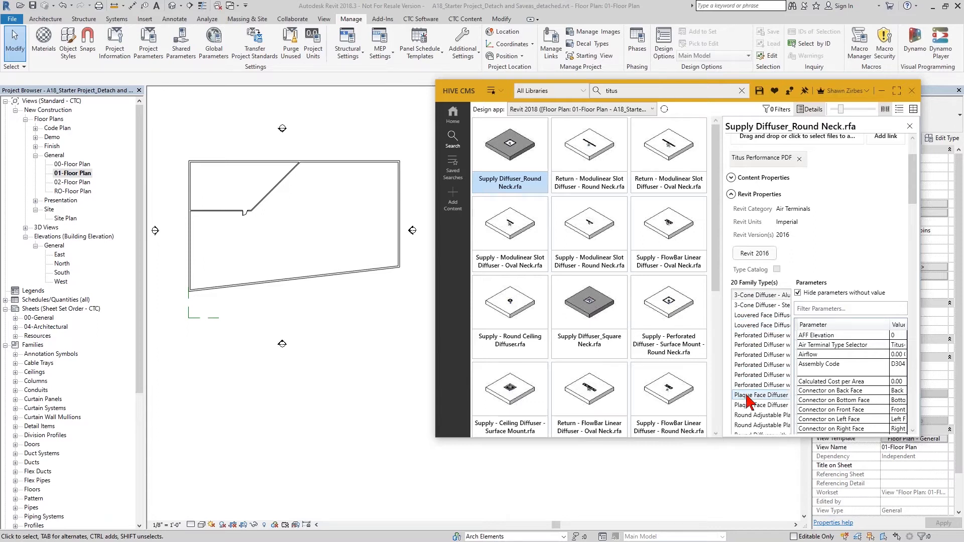
pyautogui.moveTo(721, 395); pyautogui.dragTo(672, 393)
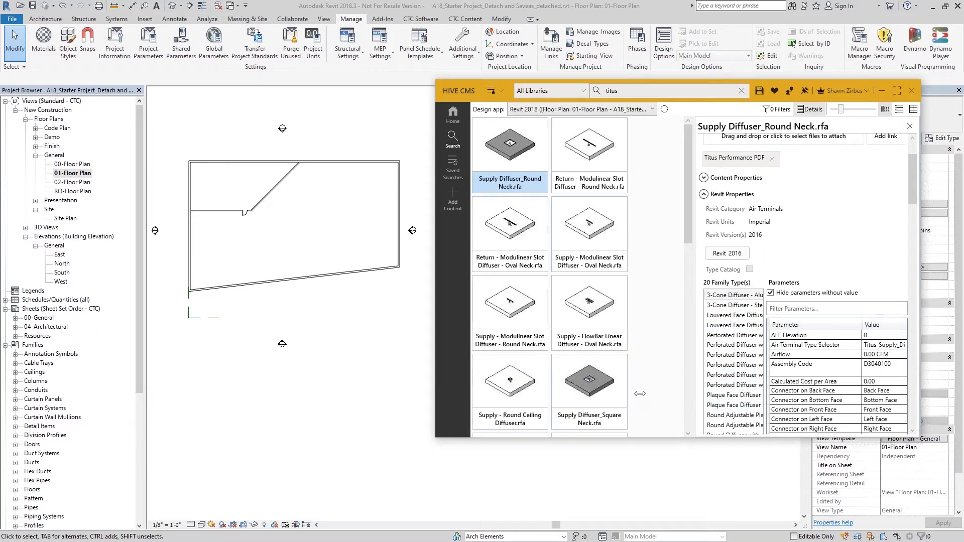
pyautogui.moveTo(822, 342)
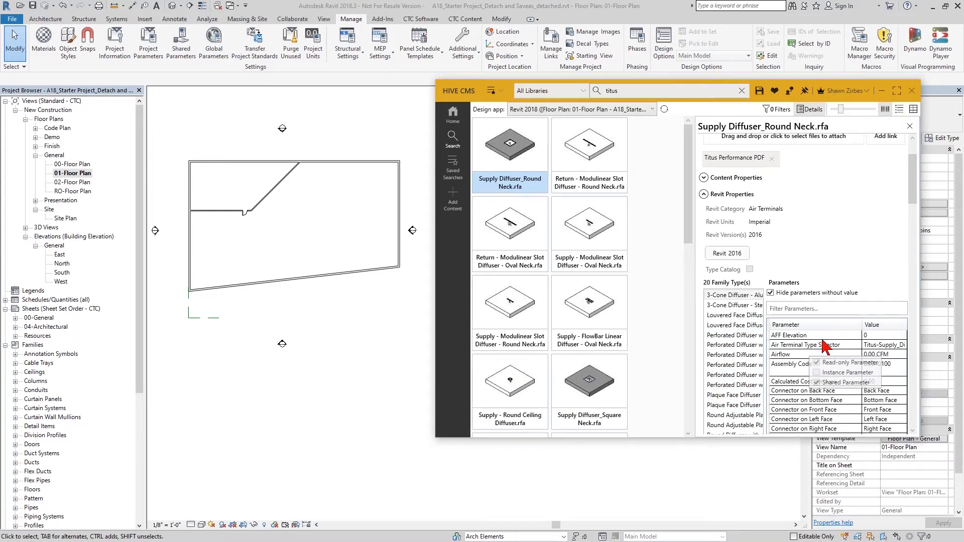
pyautogui.click(813, 309)
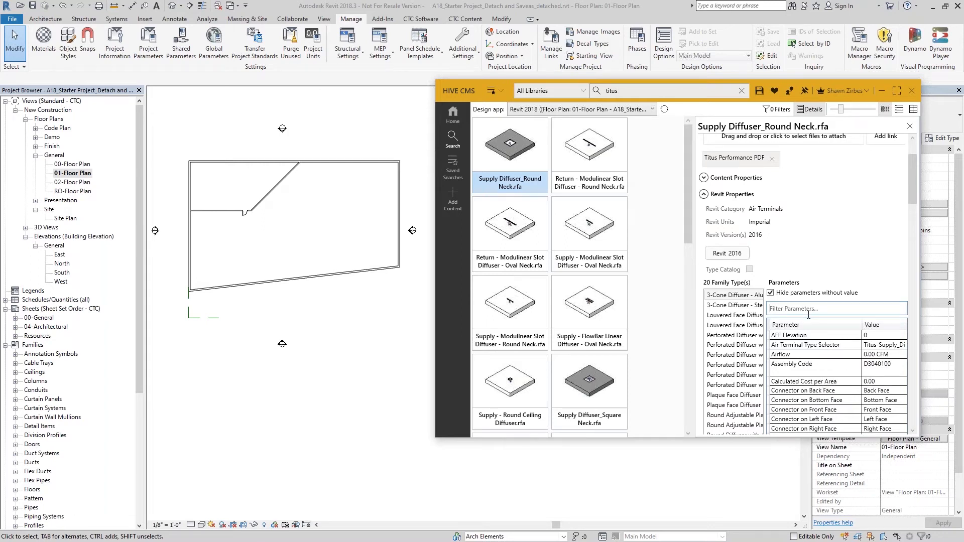
pyautogui.write('titus')
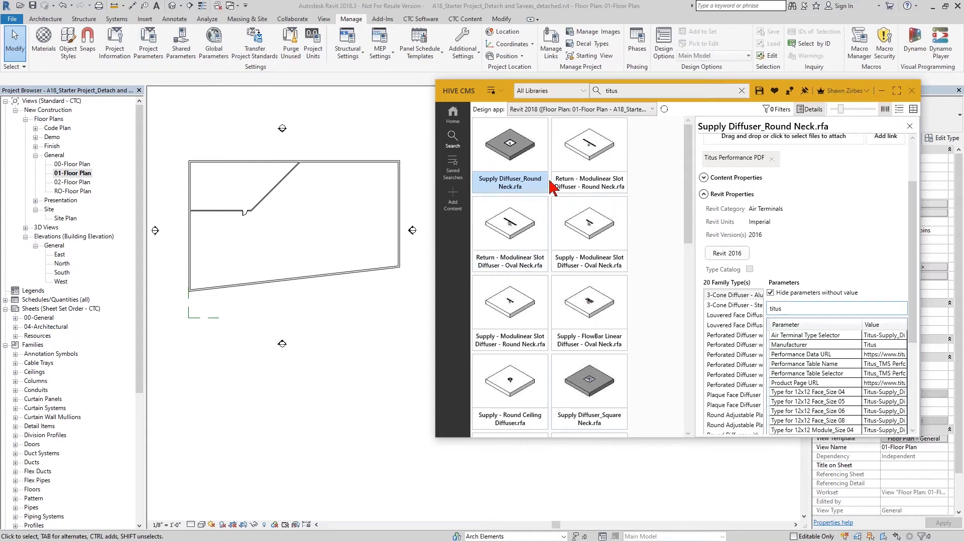
# Search the library for shared and open the details of 00301 Establishing Shared Coordinates.pdf.
pyautogui.moveTo(878, 430)
pyautogui.moveTo(871, 351)
pyautogui.doubleClick(607, 91)
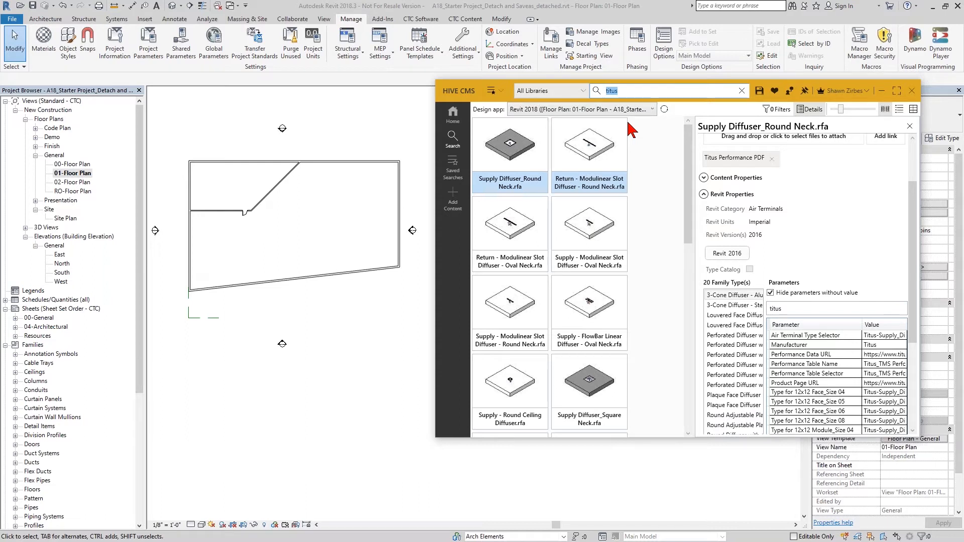
pyautogui.write('shared')
pyautogui.press('Return')
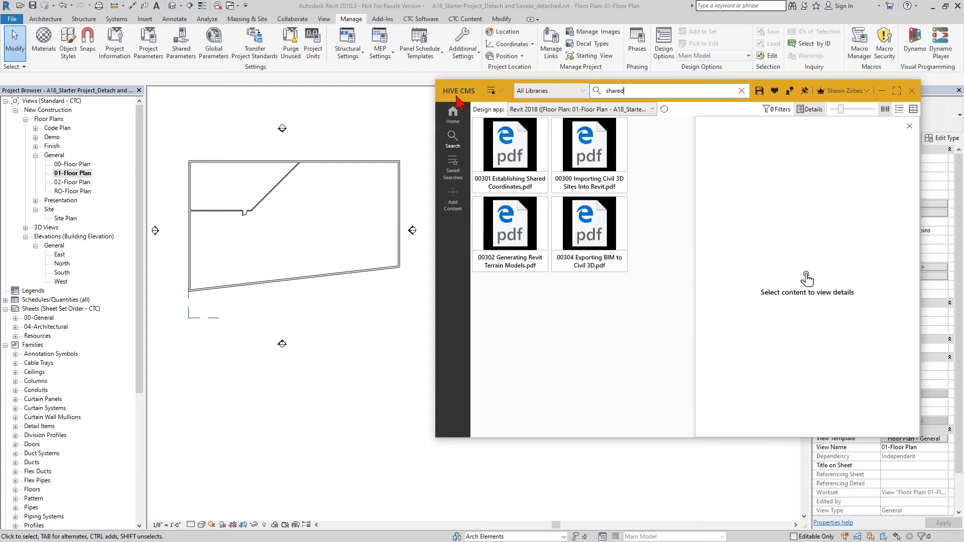
pyautogui.click(517, 193)
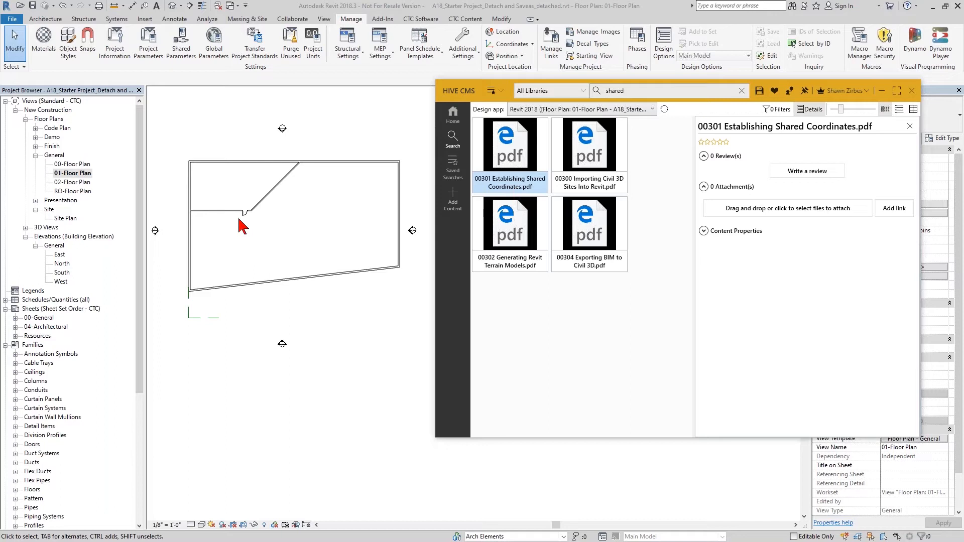
# Open the 00301 Establishing Shared Coordinates.pdf document from the library, read it, and close the viewer.
pyautogui.moveTo(502, 163); pyautogui.dragTo(394, 97)
pyautogui.moveTo(510, 63); pyautogui.dragTo(271, 30)
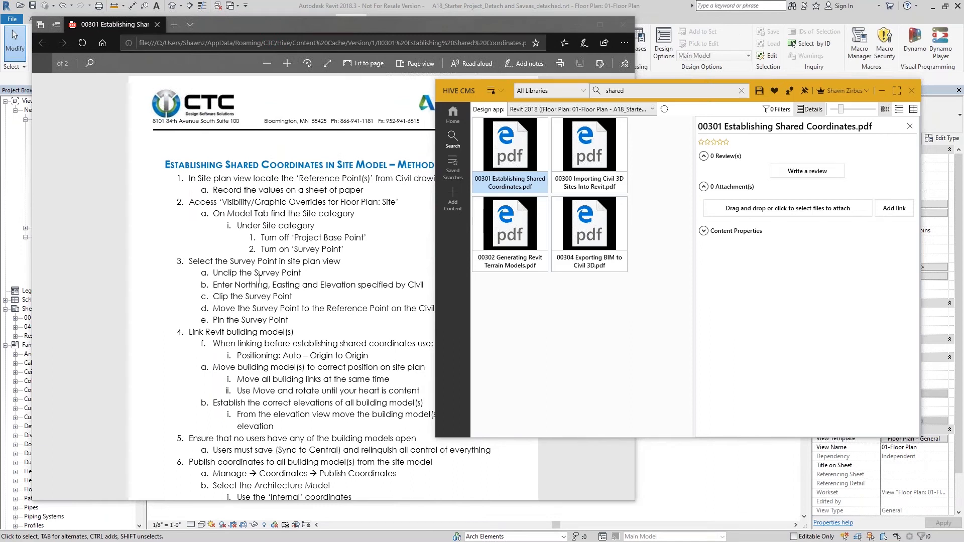
pyautogui.click(622, 24)
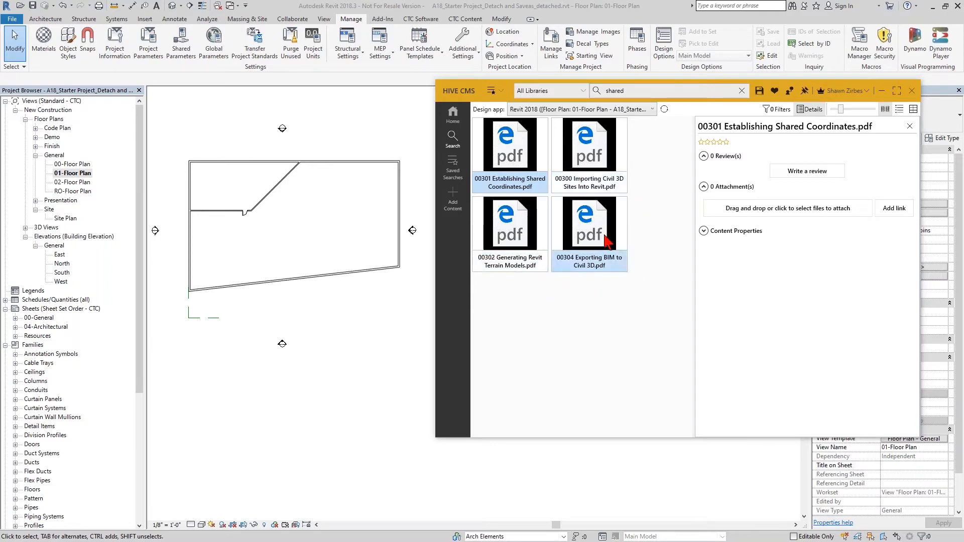
# Browse the list of available libraries and expand the PDF's content properties.
pyautogui.click(582, 92)
pyautogui.scroll(-2, 565, 236)
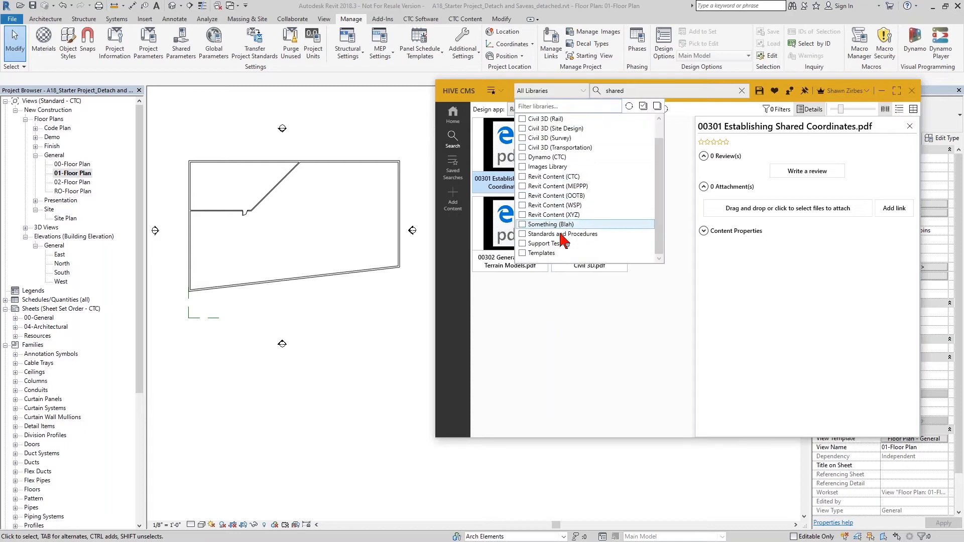
pyautogui.click(573, 304)
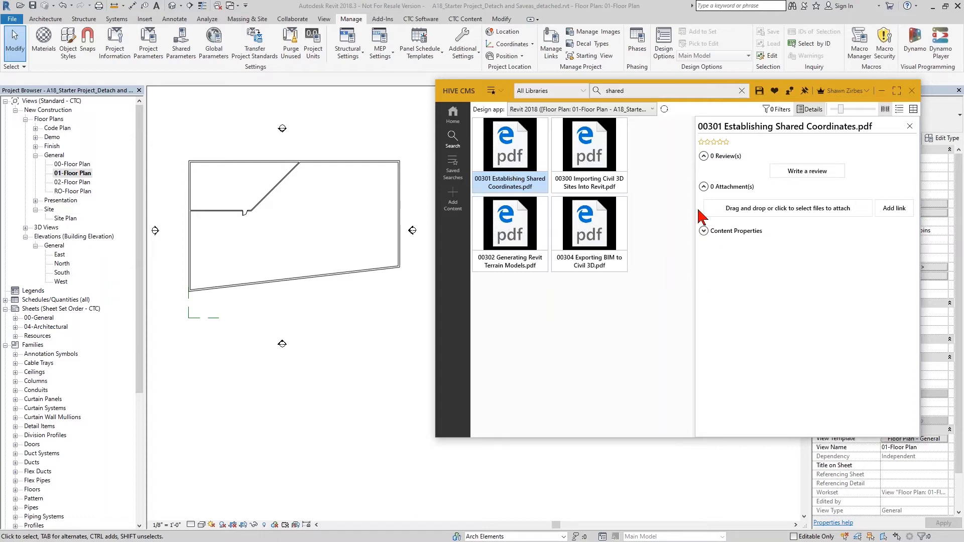
pyautogui.click(703, 231)
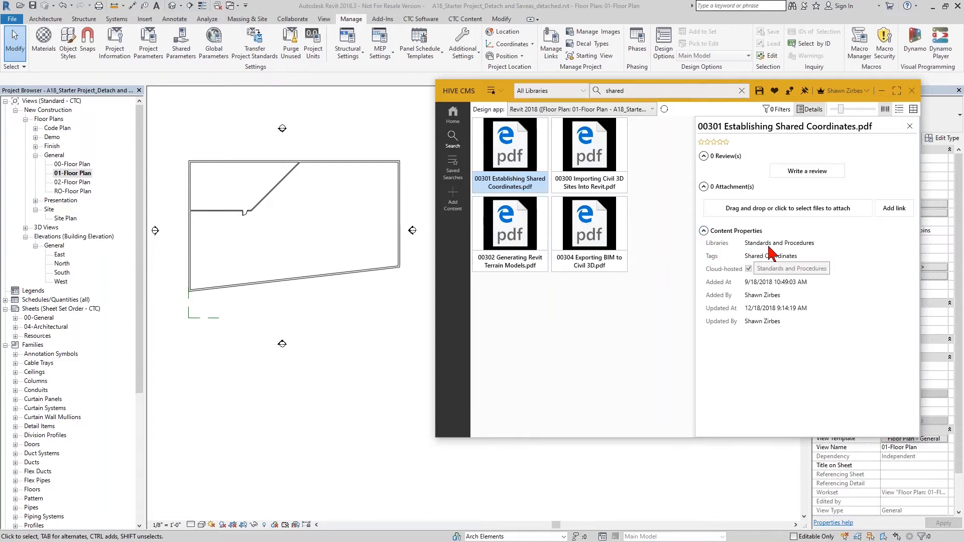
pyautogui.click(572, 91)
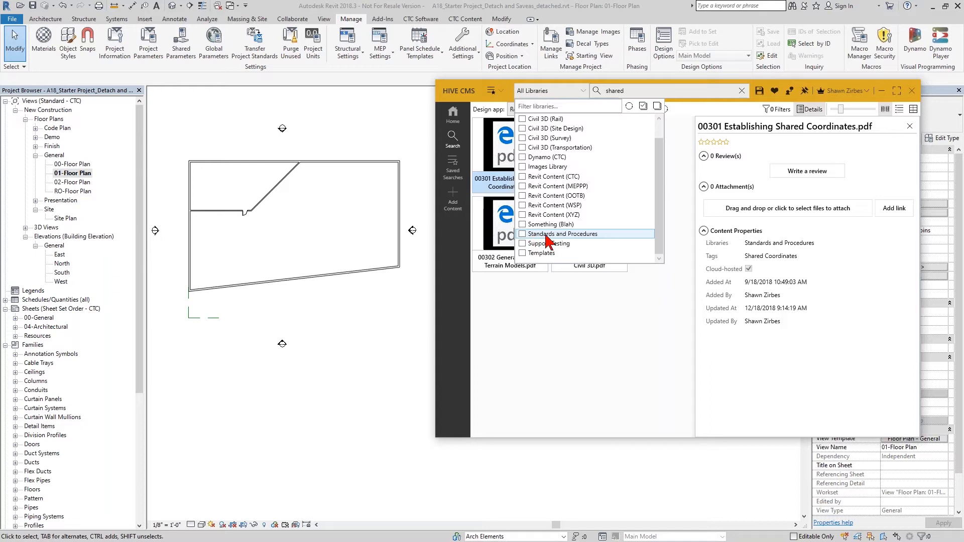
pyautogui.click(580, 354)
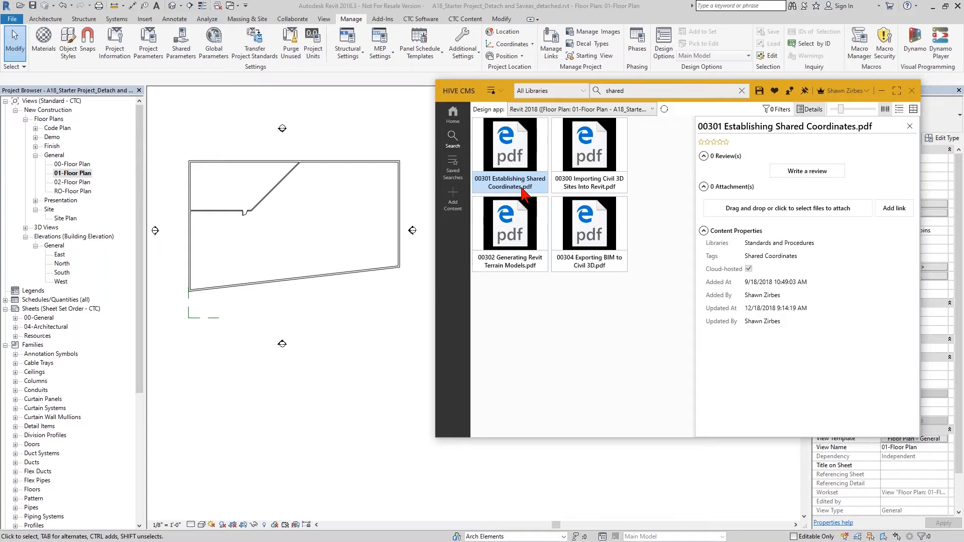
# Search the library for swing single and open the details of Swing_Single.rfa.
pyautogui.click(591, 89)
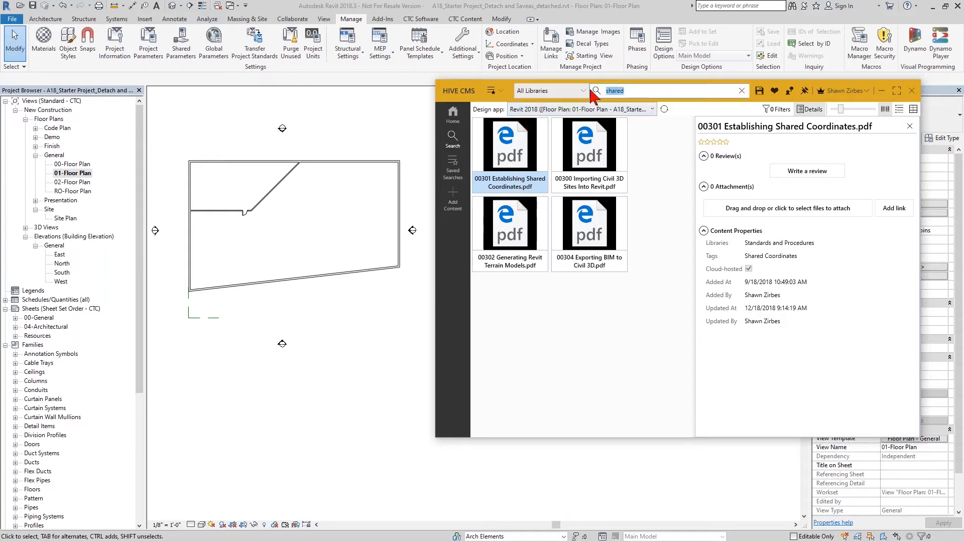
pyautogui.write('swing single')
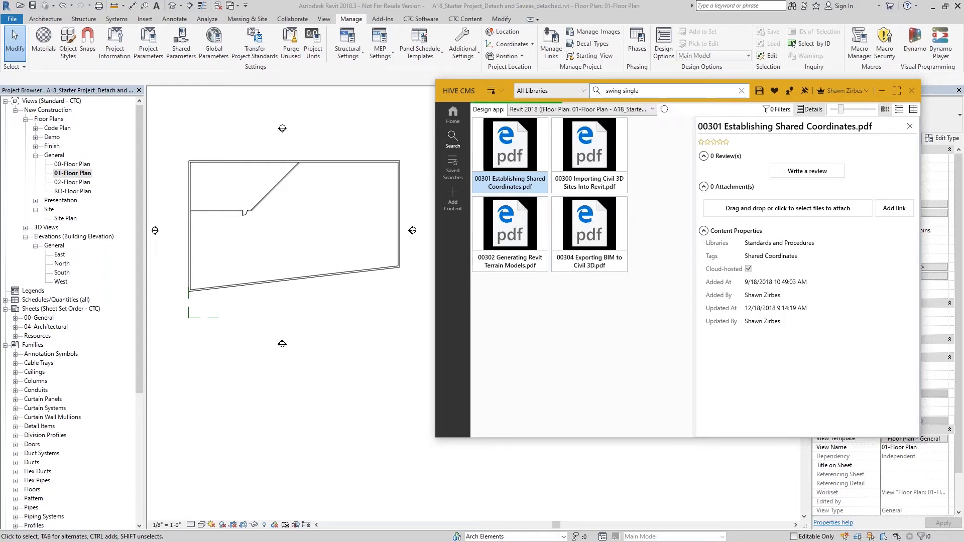
pyautogui.click(526, 170)
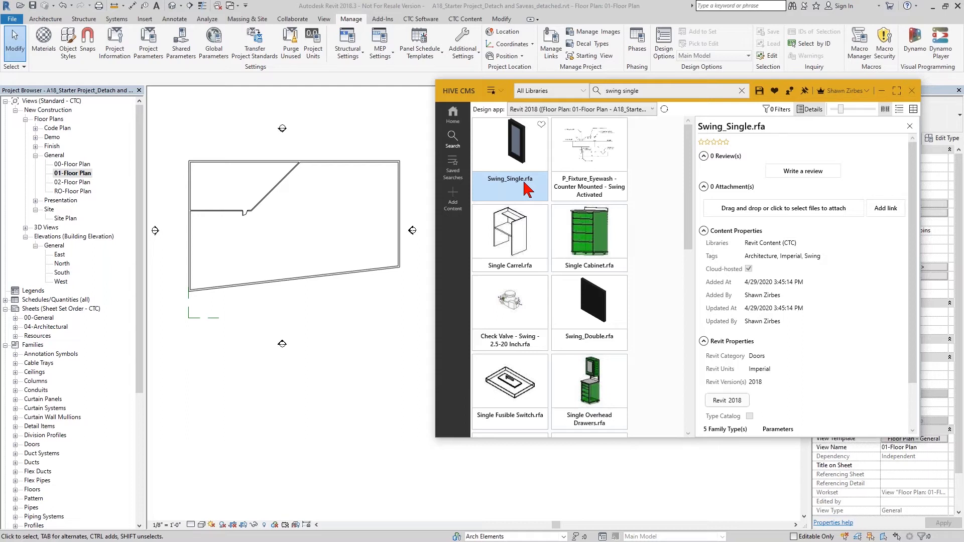
# Go to the HIVE home and open the libraries list of the CMS in the web management portal.
pyautogui.click(453, 113)
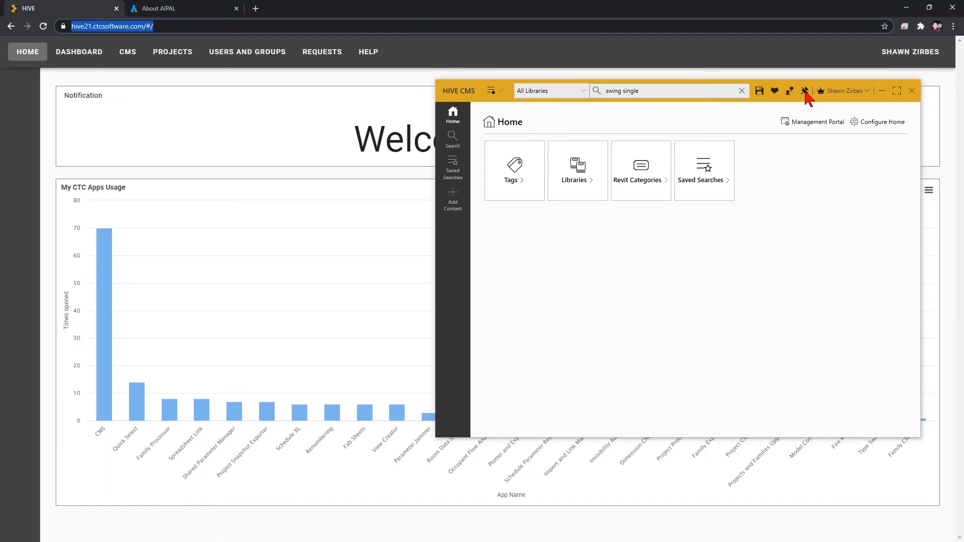
pyautogui.click(424, 15)
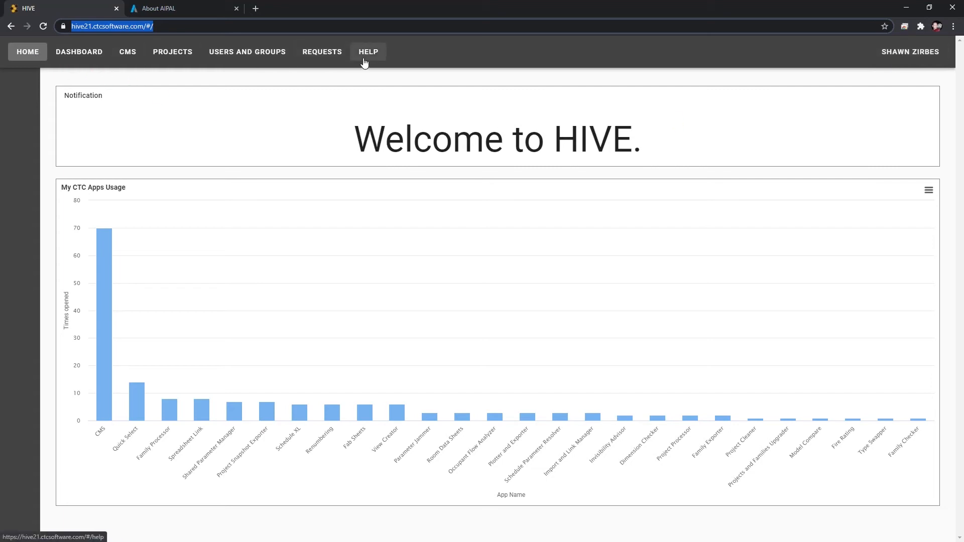
pyautogui.click(127, 55)
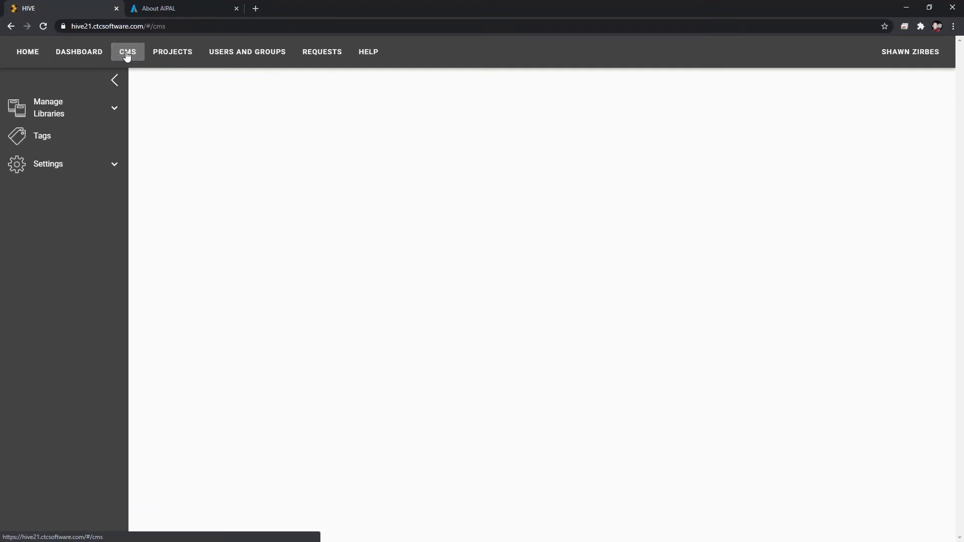
pyautogui.click(112, 116)
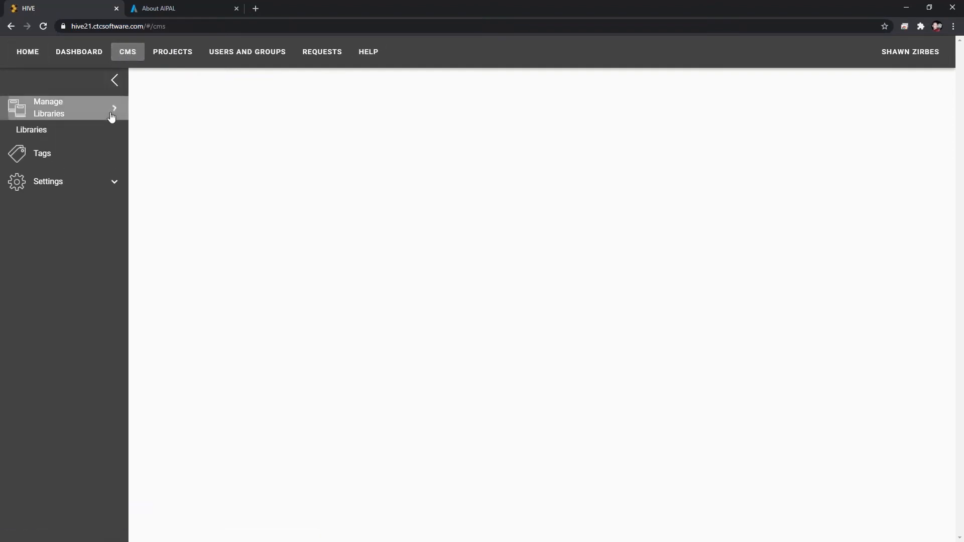
pyautogui.click(49, 137)
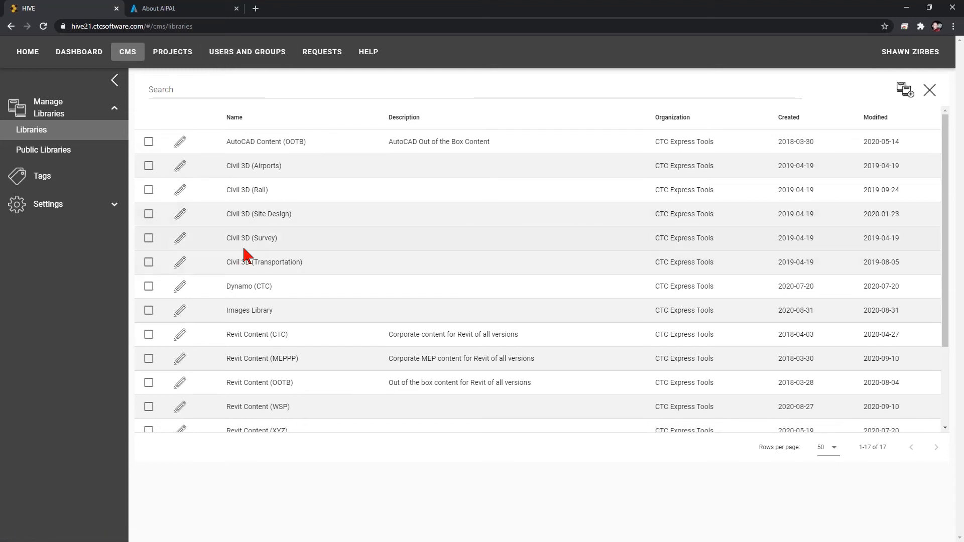
# Open the Revit Content (CTC) library's settings, review its group permissions and role options, and close without saving.
pyautogui.click(181, 336)
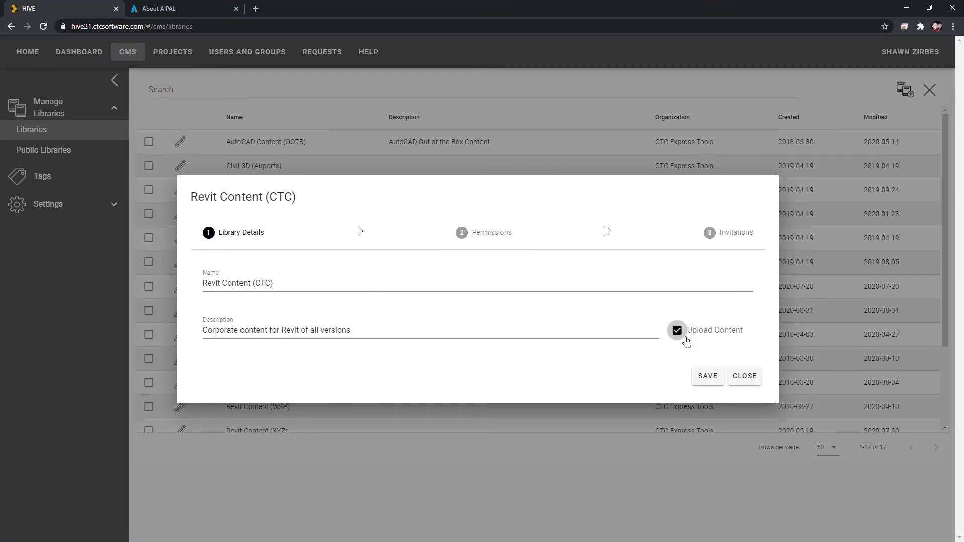
pyautogui.click(485, 232)
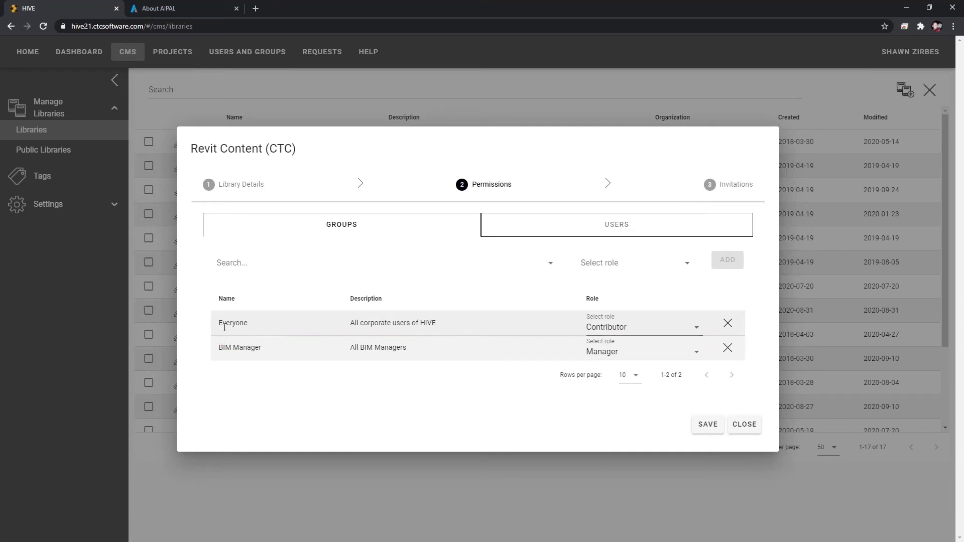
pyautogui.click(615, 334)
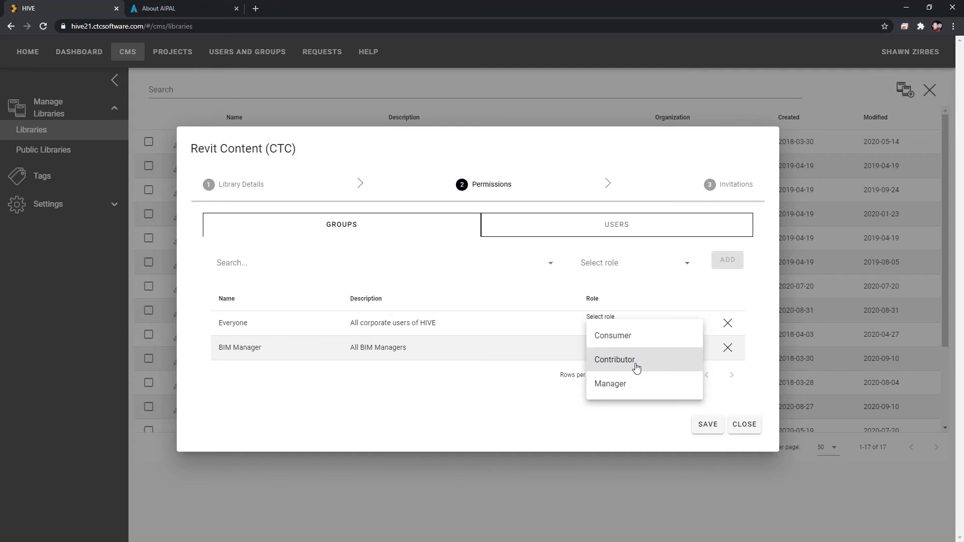
pyautogui.click(340, 396)
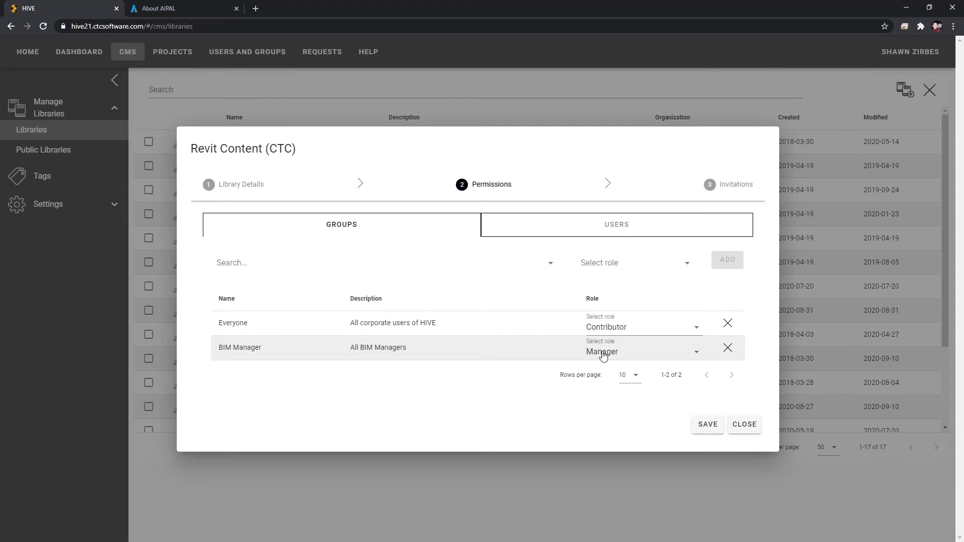
pyautogui.click(745, 425)
# Open the Standards and Procedures library's settings, review its group permissions and role options, and close without saving.
pyautogui.scroll(-3, 380, 302)
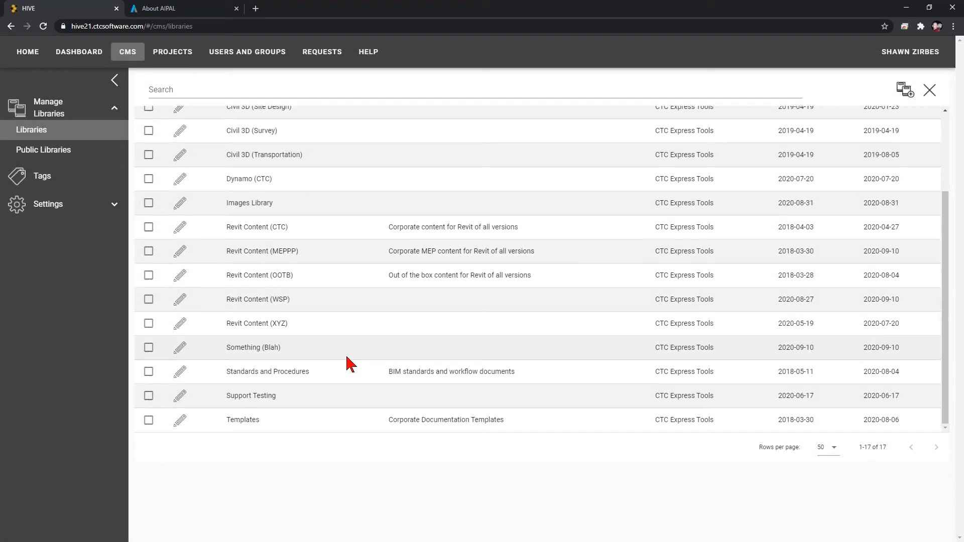
pyautogui.click(180, 374)
pyautogui.click(501, 234)
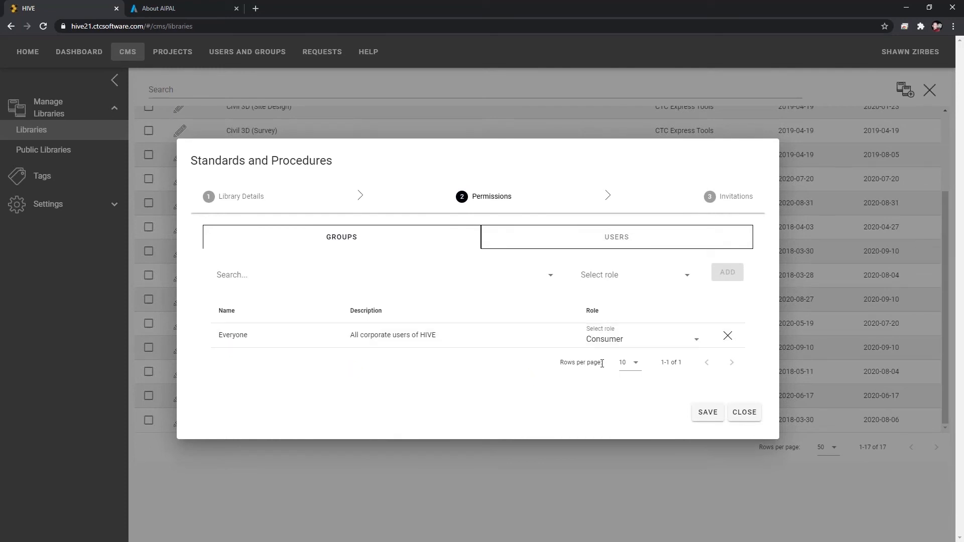
pyautogui.click(608, 342)
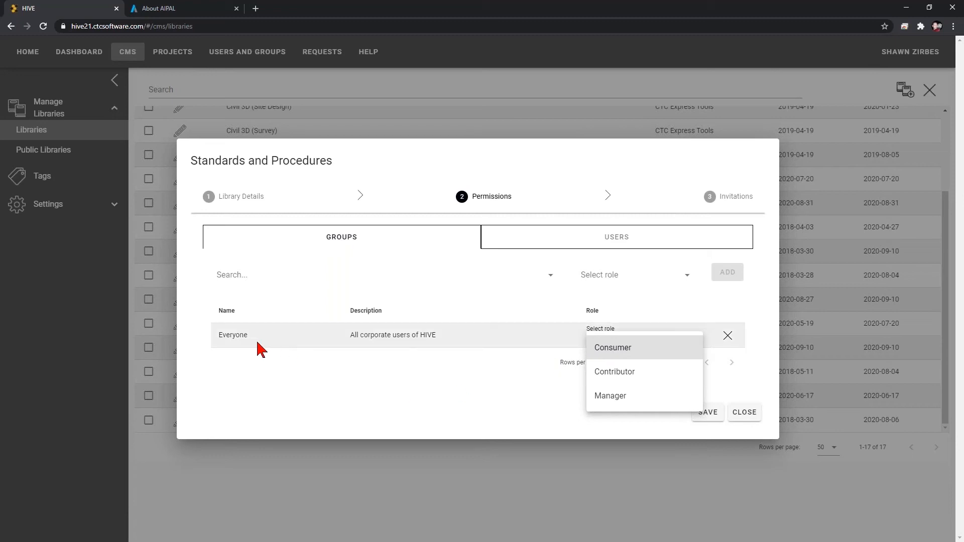
pyautogui.click(439, 369)
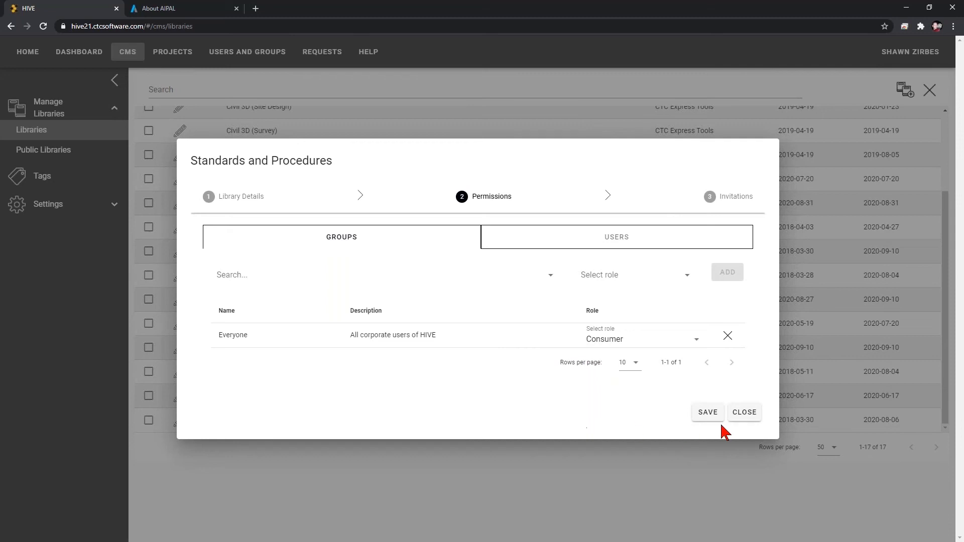
pyautogui.click(744, 412)
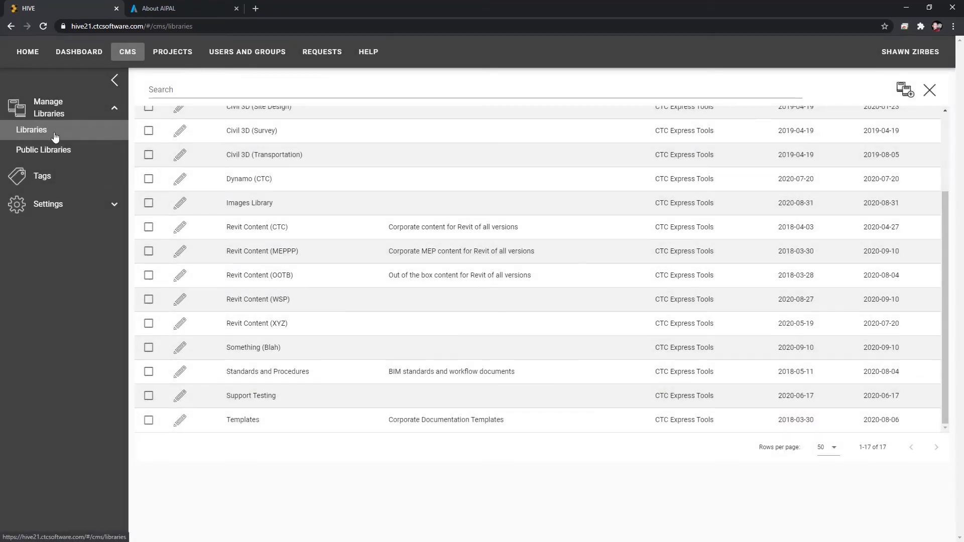
# Open the Create Library dialog and close it without creating a library.
pyautogui.scroll(3, 275, 318)
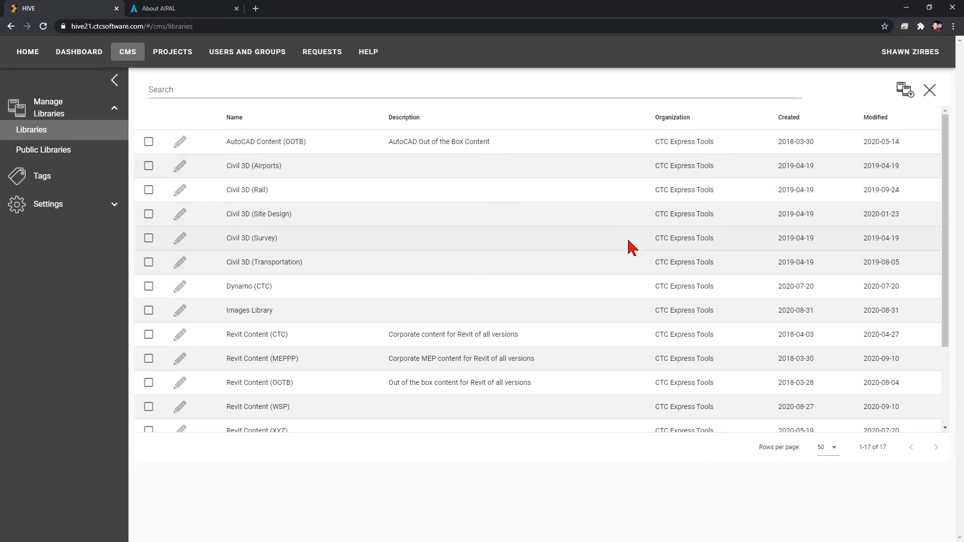
pyautogui.click(905, 92)
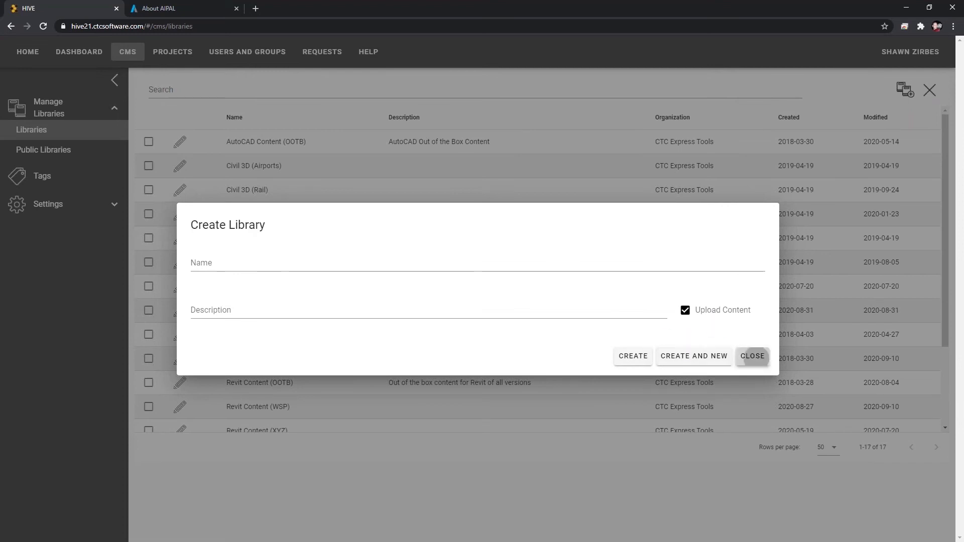
pyautogui.click(752, 356)
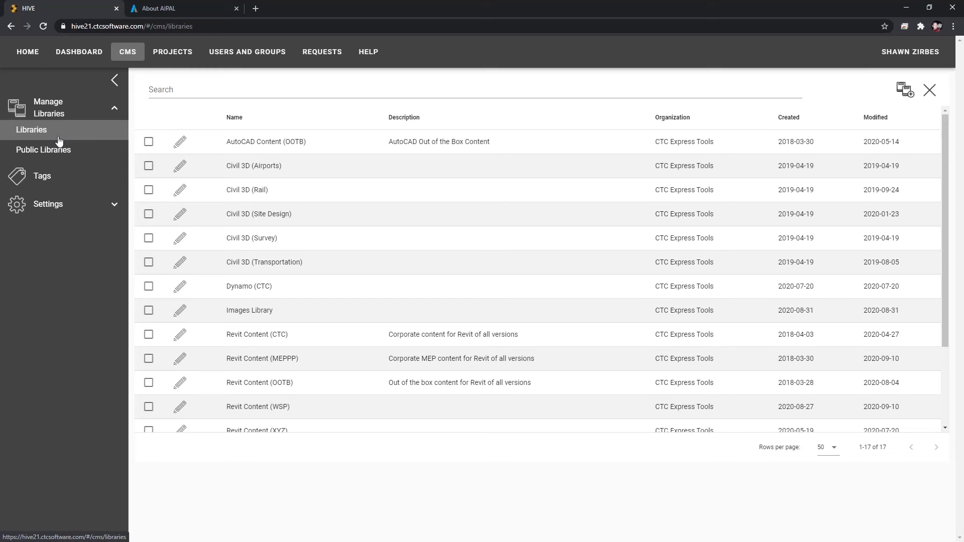
# Open the organization's users list and the new user dialog, then close the dialog.
pyautogui.click(248, 54)
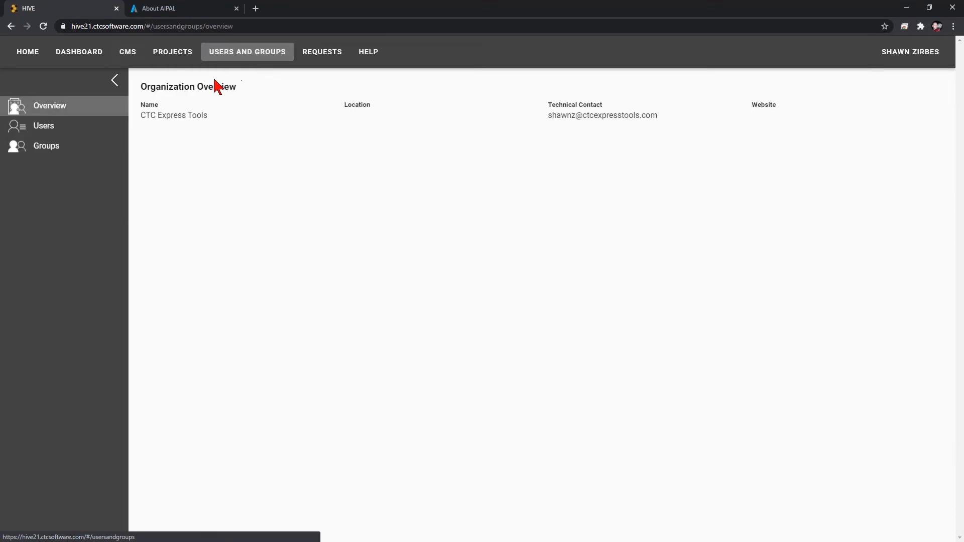
pyautogui.click(88, 129)
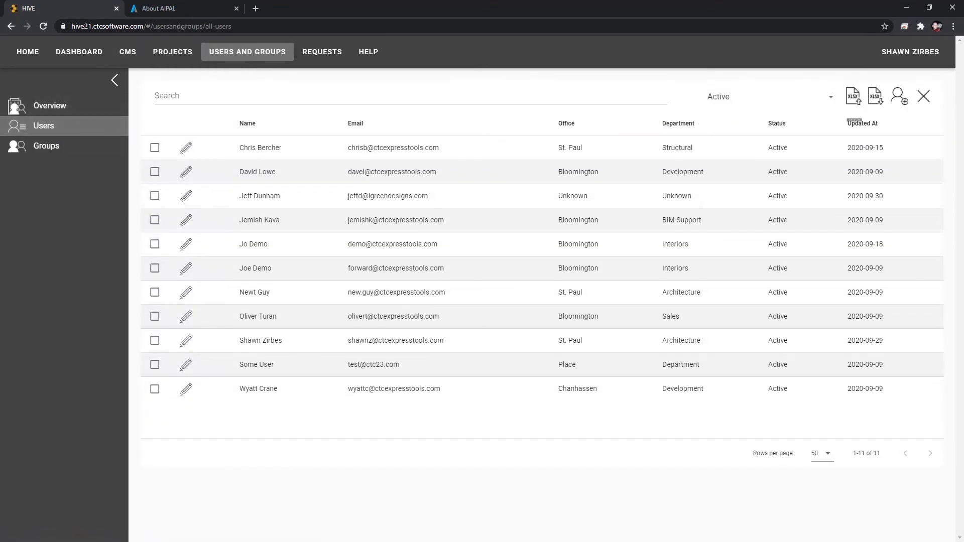
pyautogui.click(898, 97)
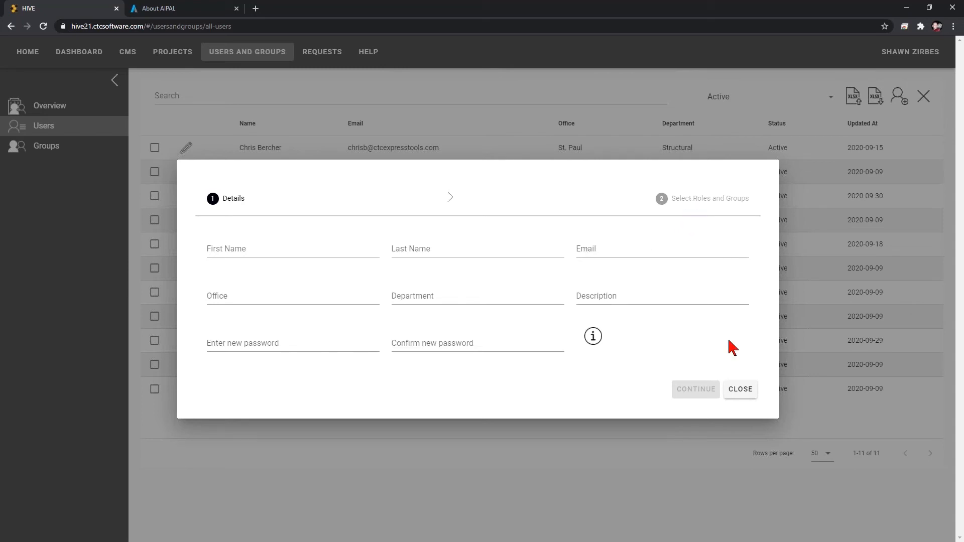
pyautogui.click(739, 390)
# Open the first user's details, review their organizational roles and groups, and close the dialog.
pyautogui.click(185, 148)
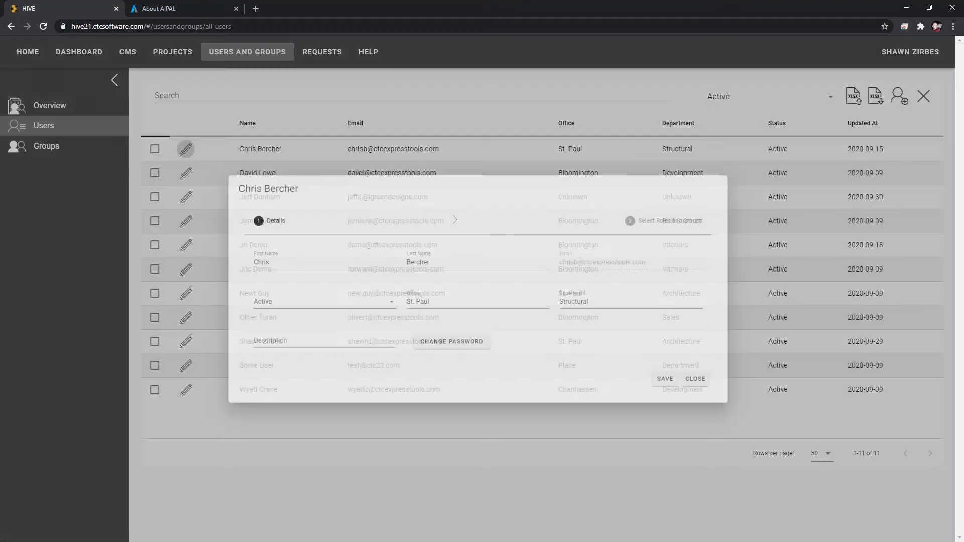
pyautogui.click(667, 222)
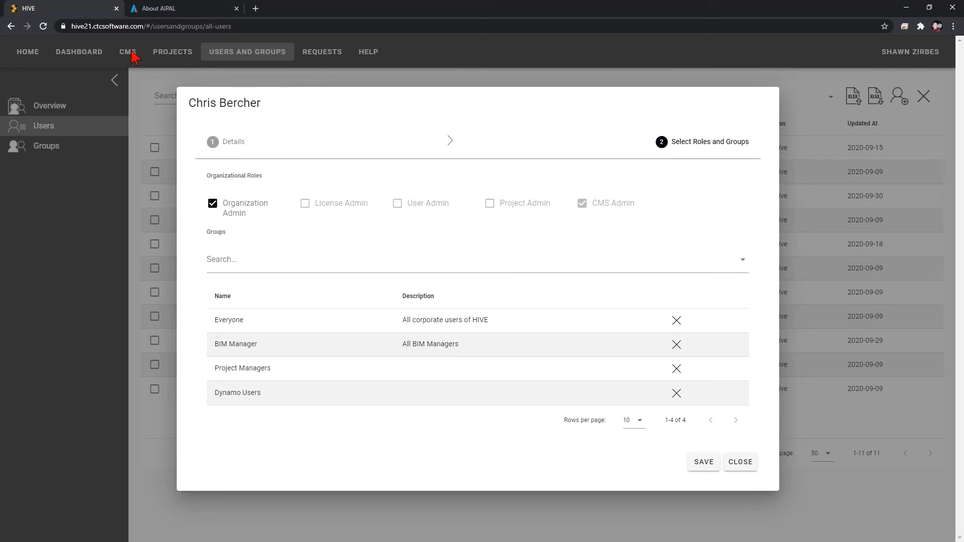
pyautogui.moveTo(190, 103); pyautogui.dragTo(262, 104)
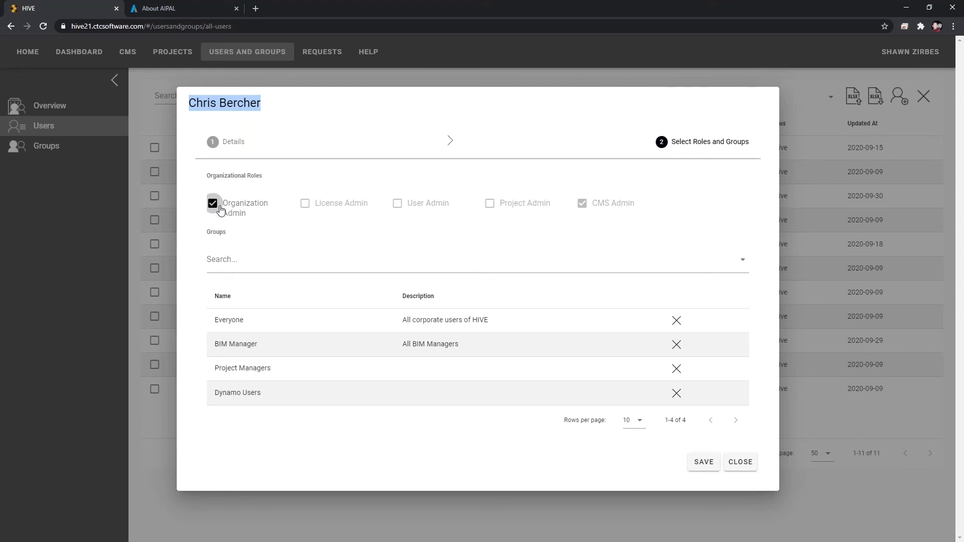
pyautogui.click(739, 469)
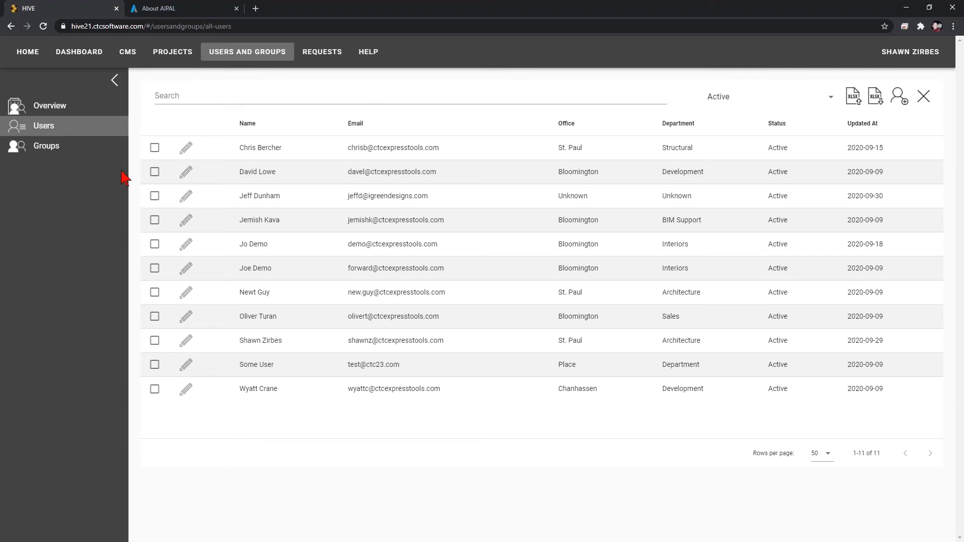
# Open the CMS organization settings.
pyautogui.click(129, 53)
pyautogui.click(59, 208)
pyautogui.click(64, 229)
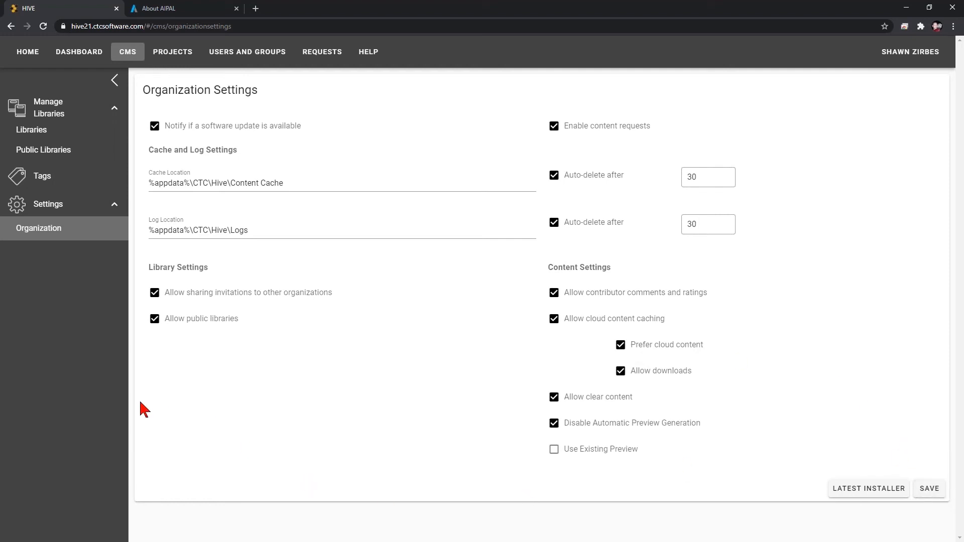
# Open the libraries list and look over the Revit content and other library entries.
pyautogui.click(31, 130)
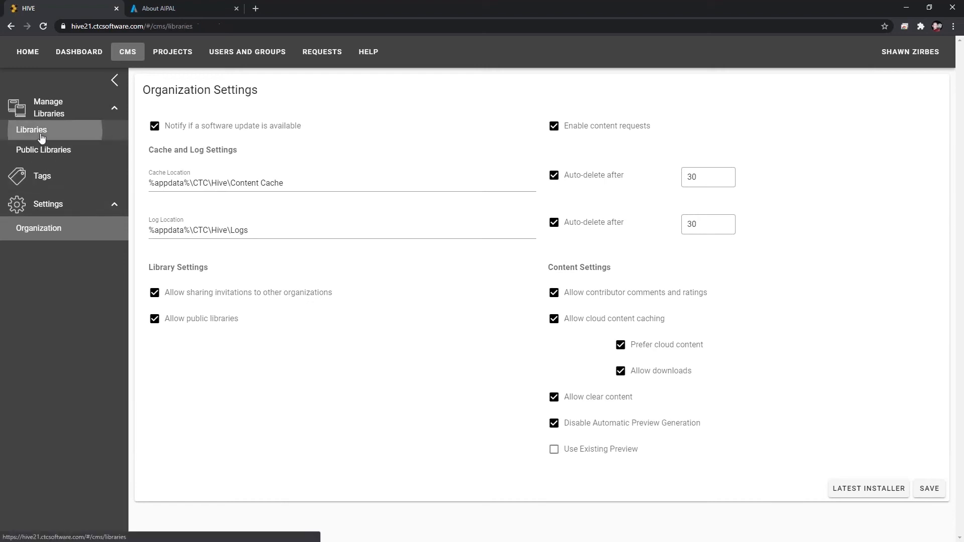
pyautogui.scroll(-3, 347, 389)
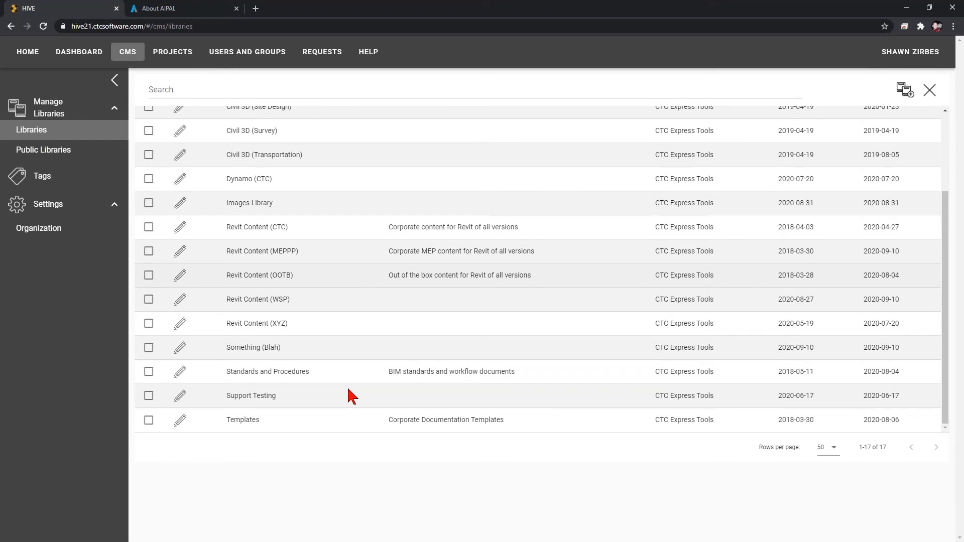
pyautogui.tripleClick(298, 231)
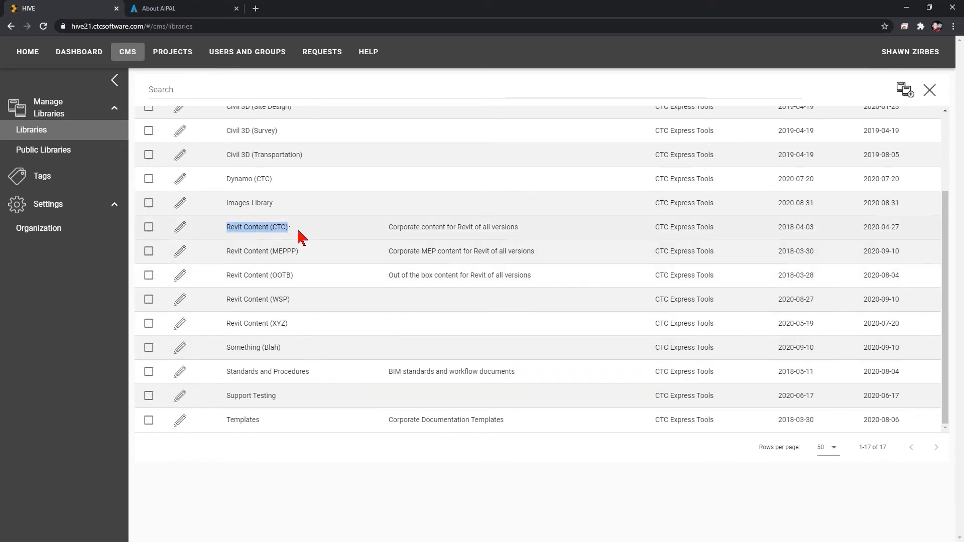
pyautogui.moveTo(300, 231); pyautogui.dragTo(303, 243)
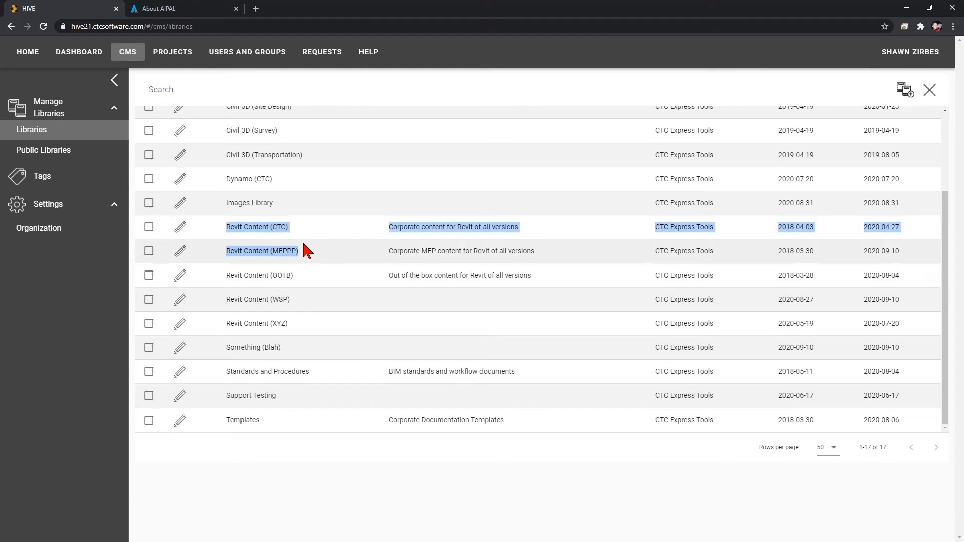
pyautogui.moveTo(226, 275); pyautogui.dragTo(296, 301)
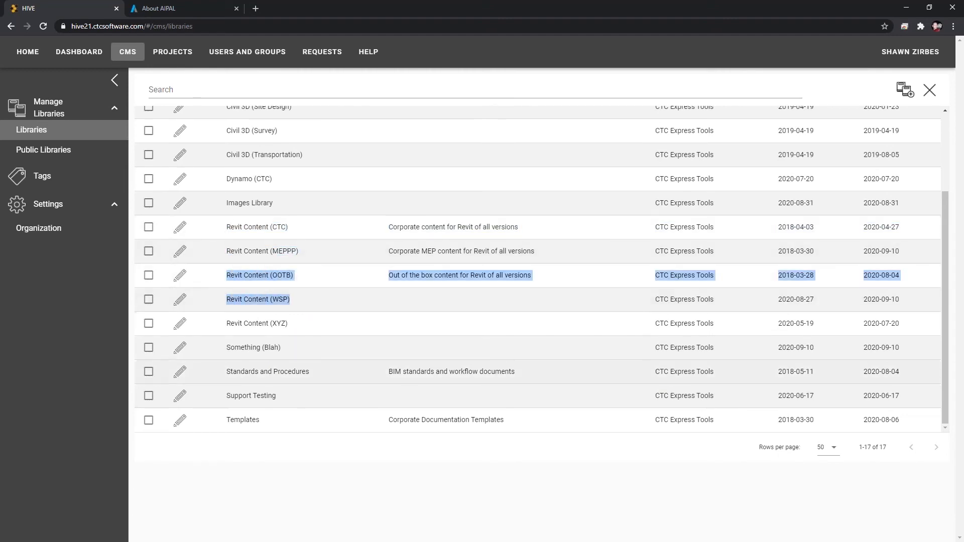
pyautogui.moveTo(228, 371); pyautogui.dragTo(315, 390)
pyautogui.moveTo(227, 420); pyautogui.dragTo(250, 434)
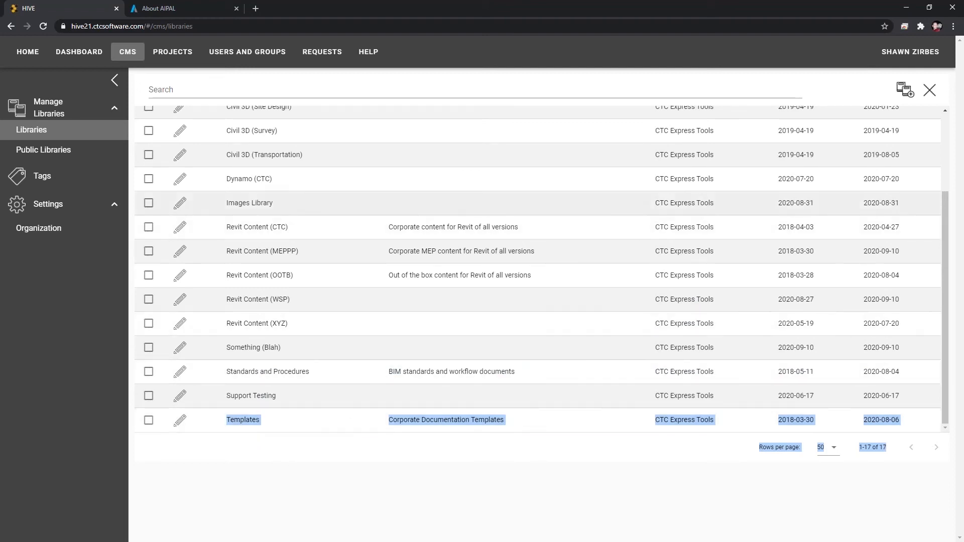
# Open the new library dialog and close it again without creating anything.
pyautogui.click(903, 90)
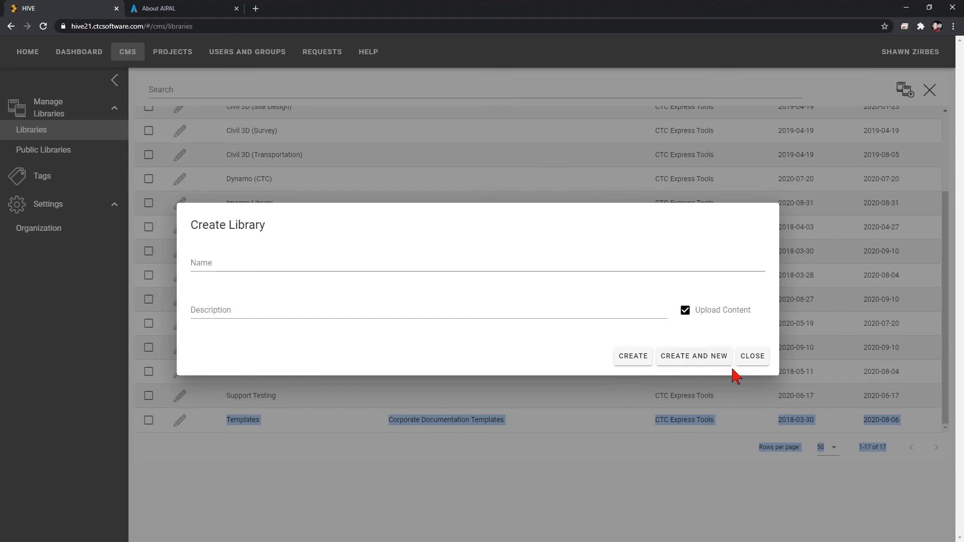
pyautogui.click(752, 357)
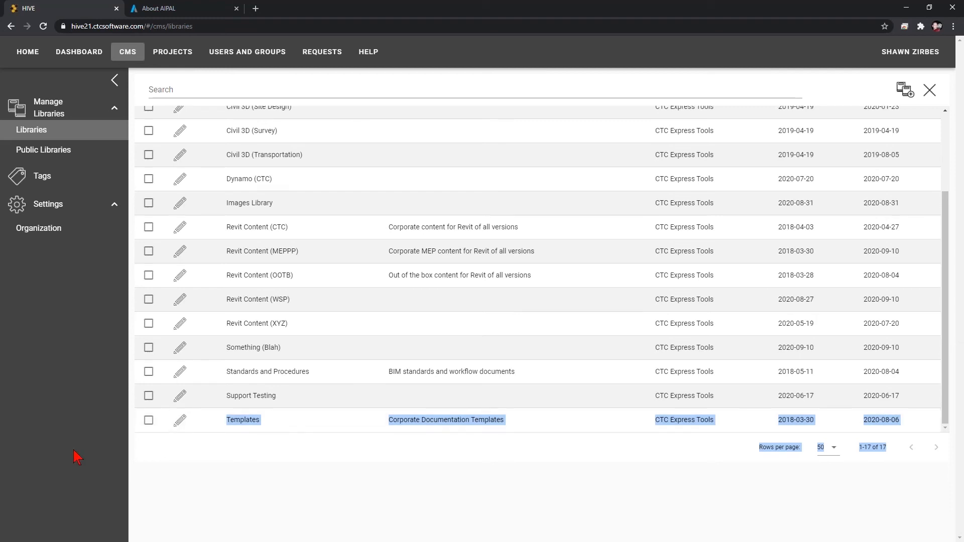
# Switch to Revit and browse File Explorer to C:\ProgramData\Autodesk\RVT 2018\Libraries\US Imperial.
pyautogui.hotkey('alt', 'Tab')
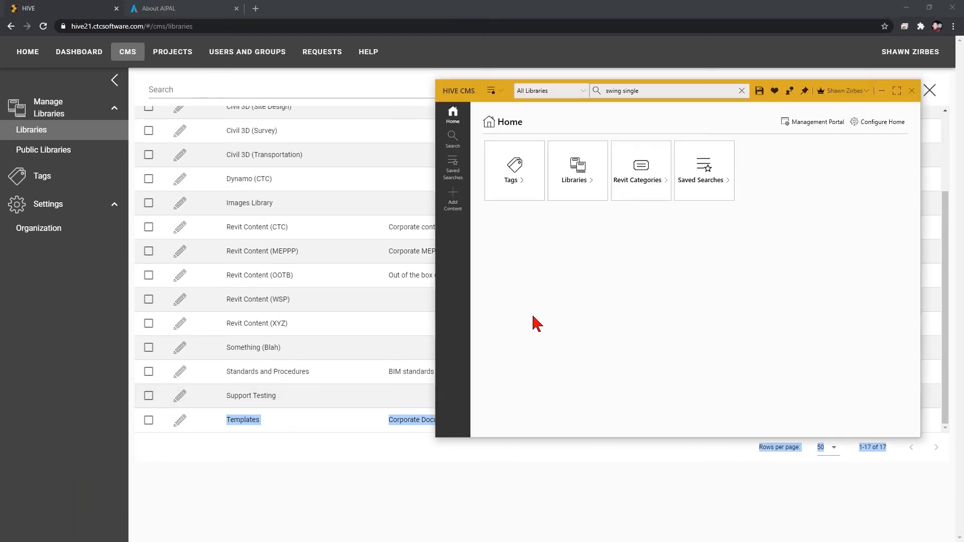
pyautogui.hotkey('alt', 'Tab')
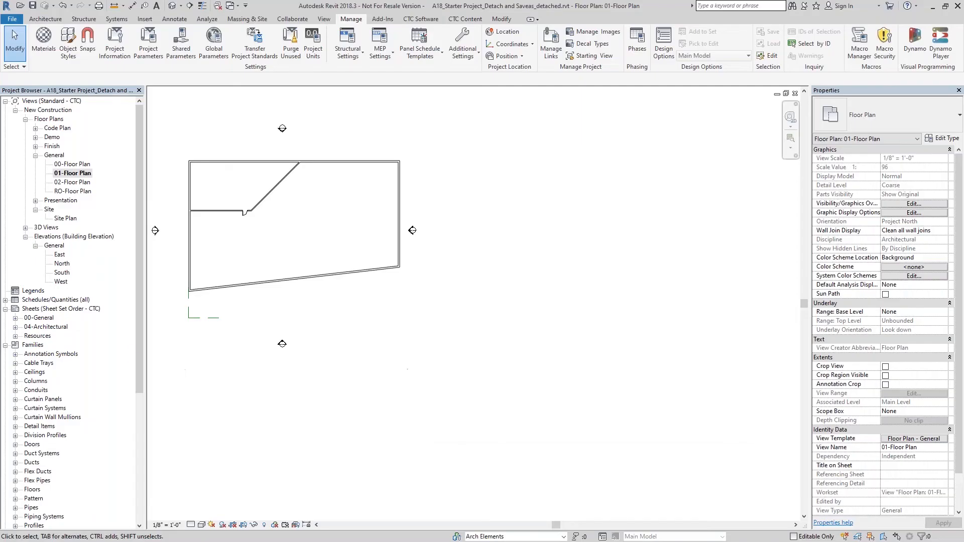
pyautogui.hotkey('alt', 'Tab')
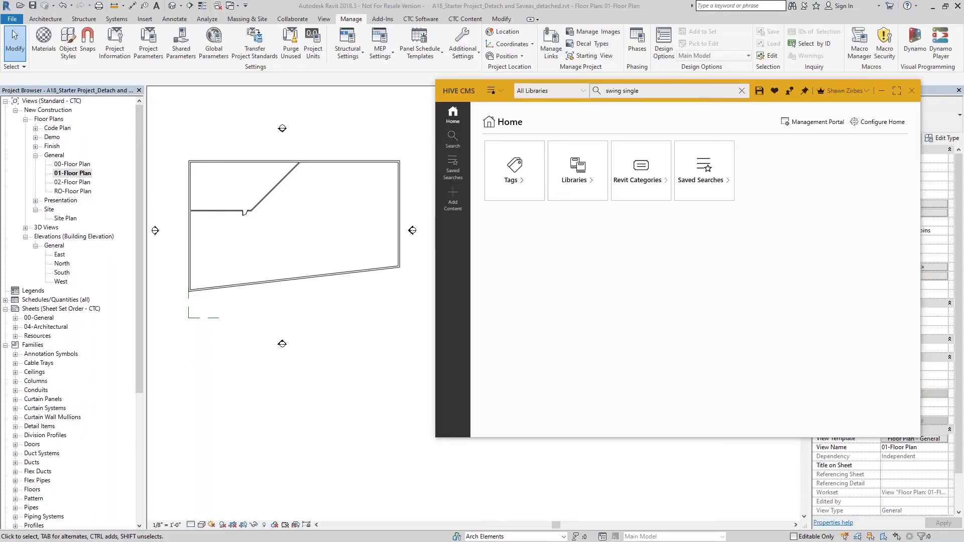
pyautogui.moveTo(0, 75); pyautogui.dragTo(80, 76)
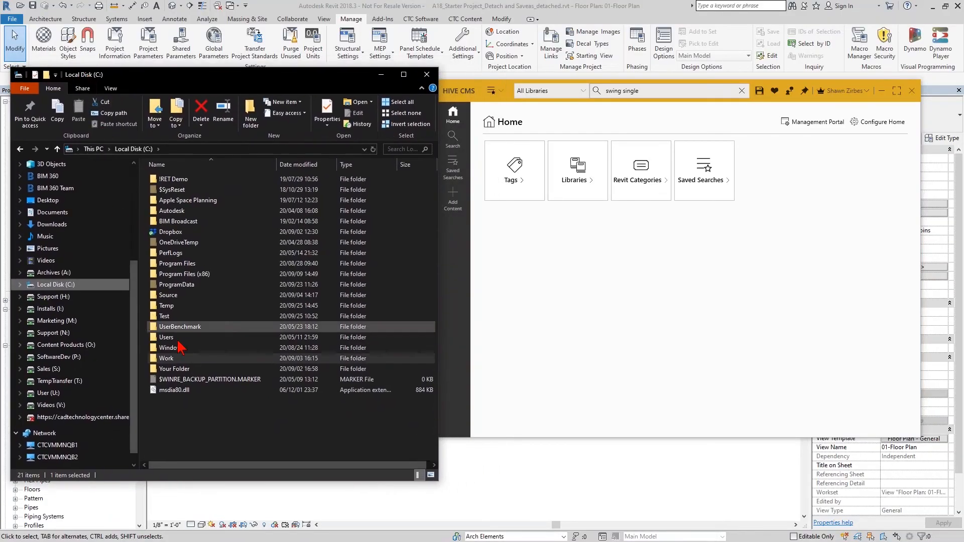
pyautogui.doubleClick(170, 284)
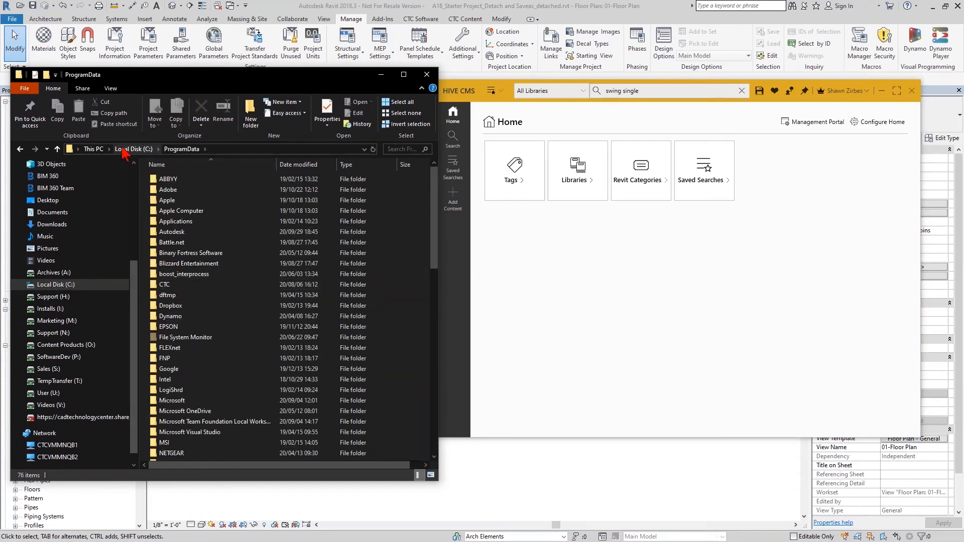
pyautogui.doubleClick(171, 231)
pyautogui.scroll(-10, 176, 362)
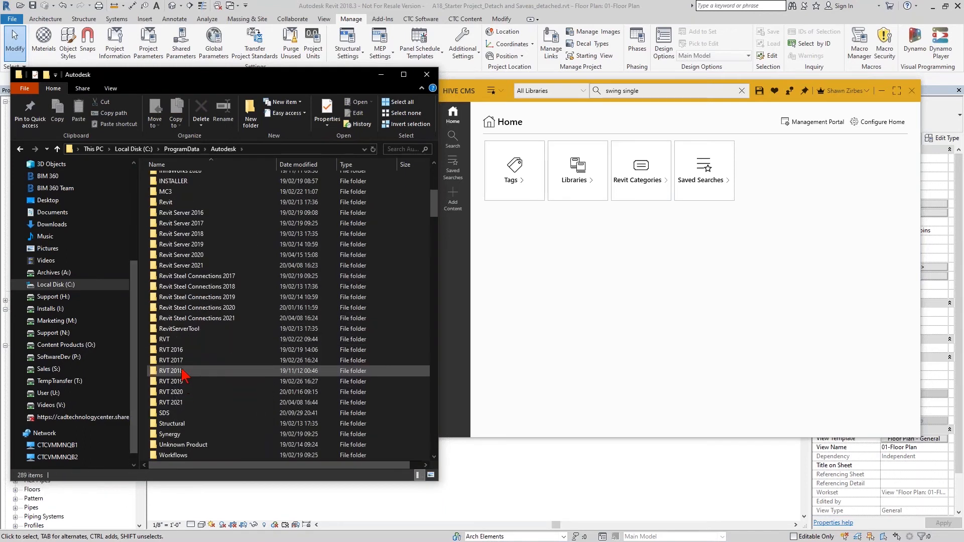
pyautogui.doubleClick(182, 371)
pyautogui.doubleClick(184, 211)
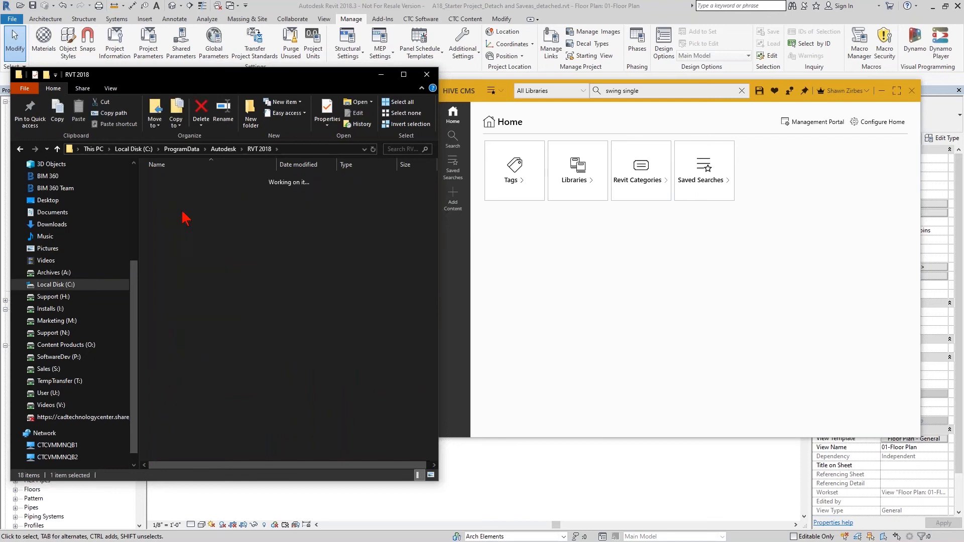
pyautogui.doubleClick(186, 201)
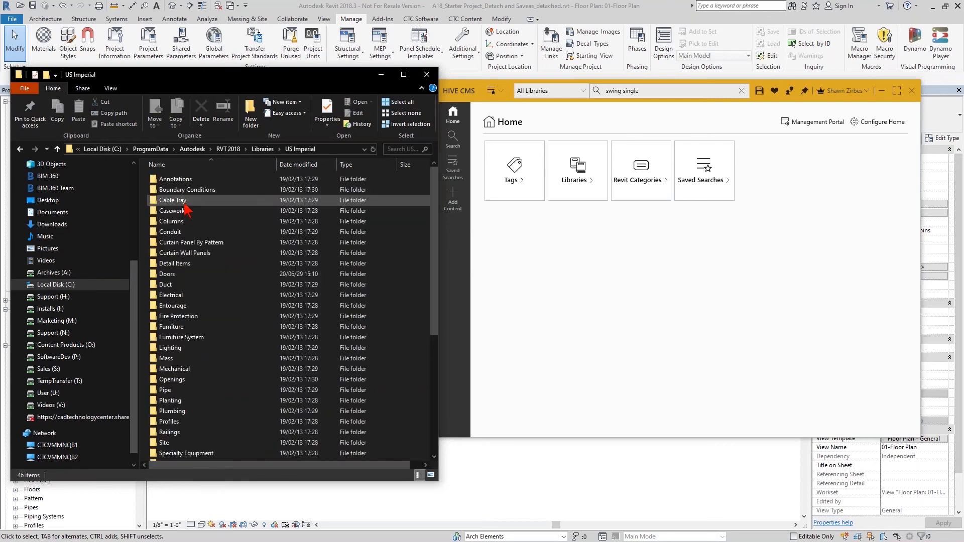
# Drag the Doors folder into the HIVE CMS add-content panel and pick Revit Content (OOTB) as the target library.
pyautogui.click(174, 277)
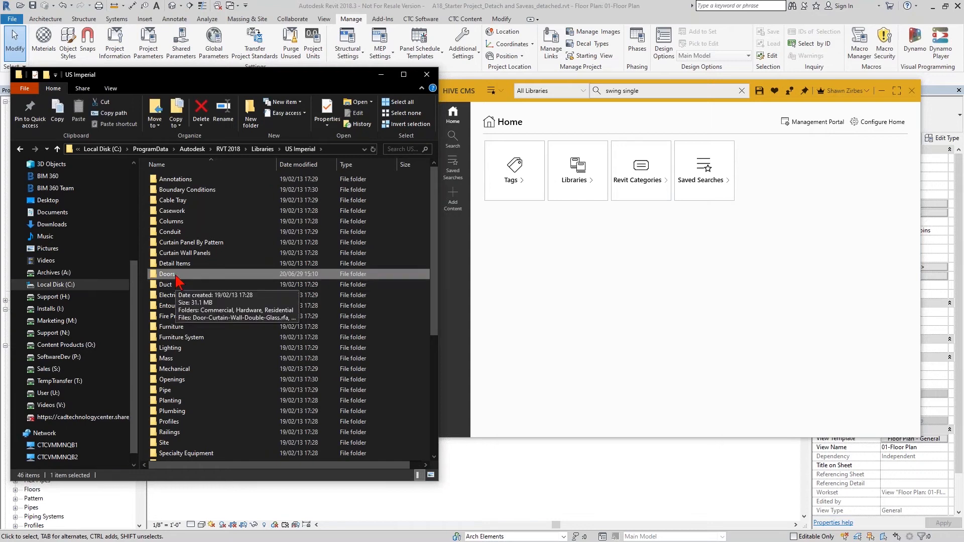
pyautogui.moveTo(176, 278); pyautogui.dragTo(529, 287)
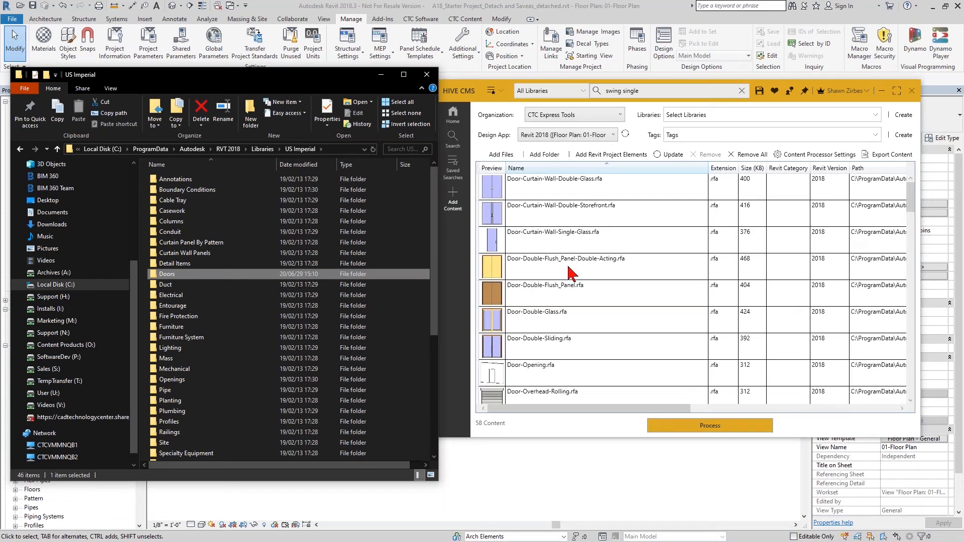
pyautogui.click(717, 117)
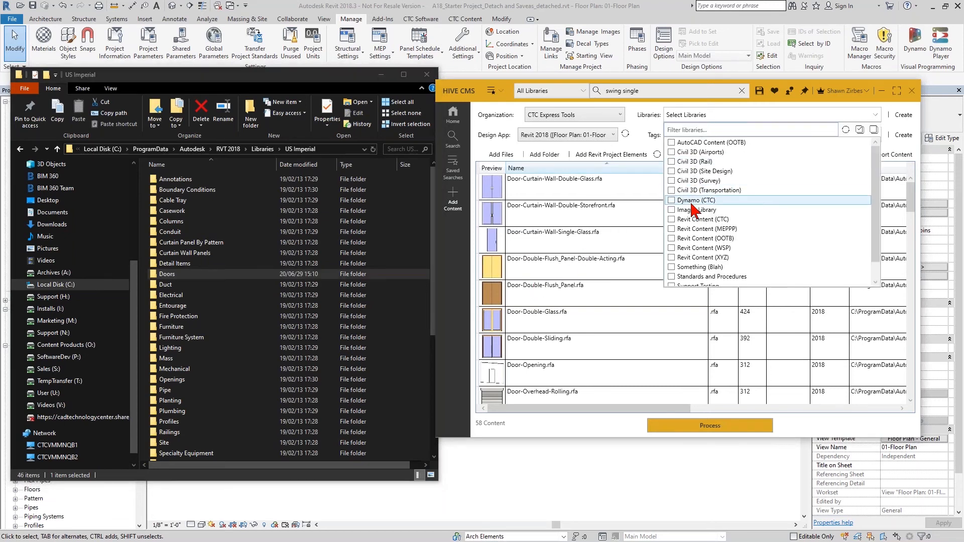
pyautogui.click(698, 238)
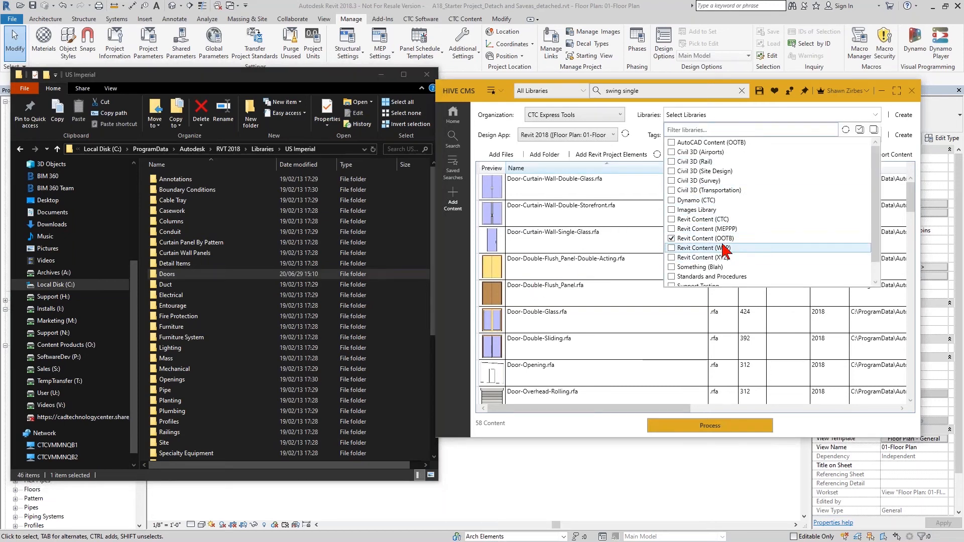
pyautogui.click(623, 430)
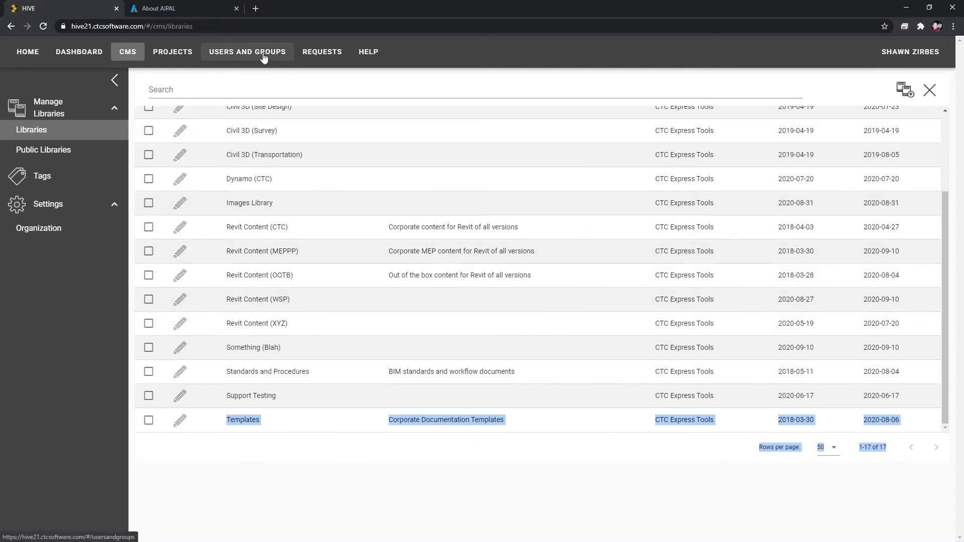
# Review the organization's groups, then return to the CMS libraries list.
pyautogui.click(263, 56)
pyautogui.click(44, 145)
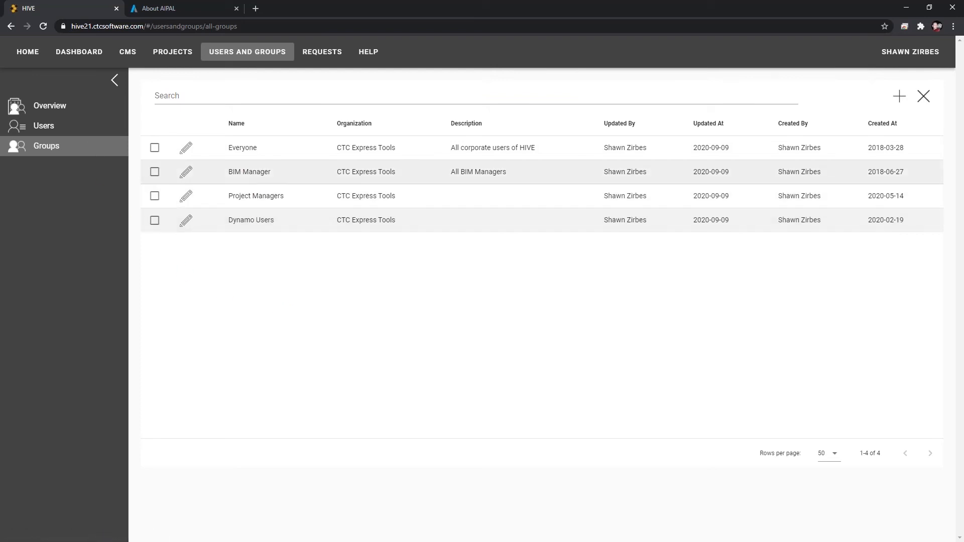
pyautogui.click(128, 55)
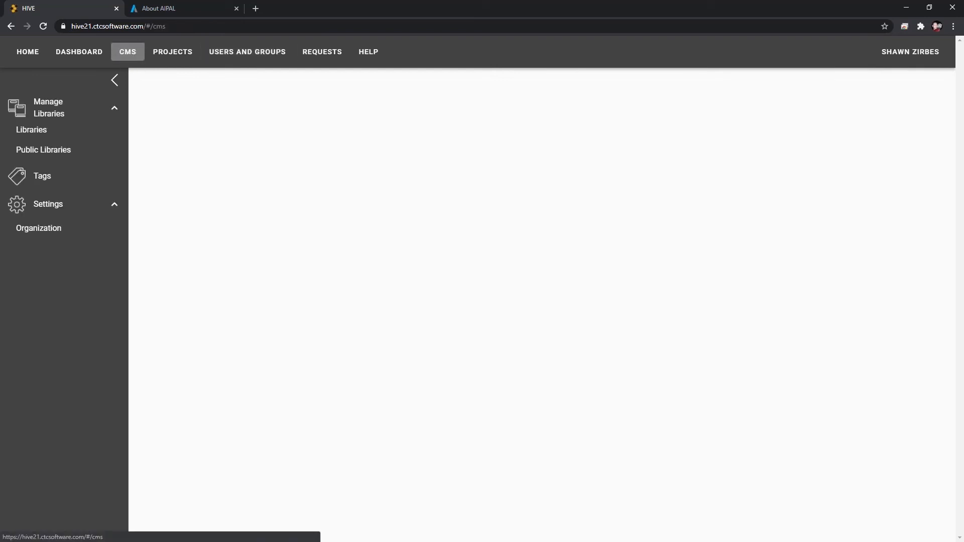
pyautogui.click(55, 133)
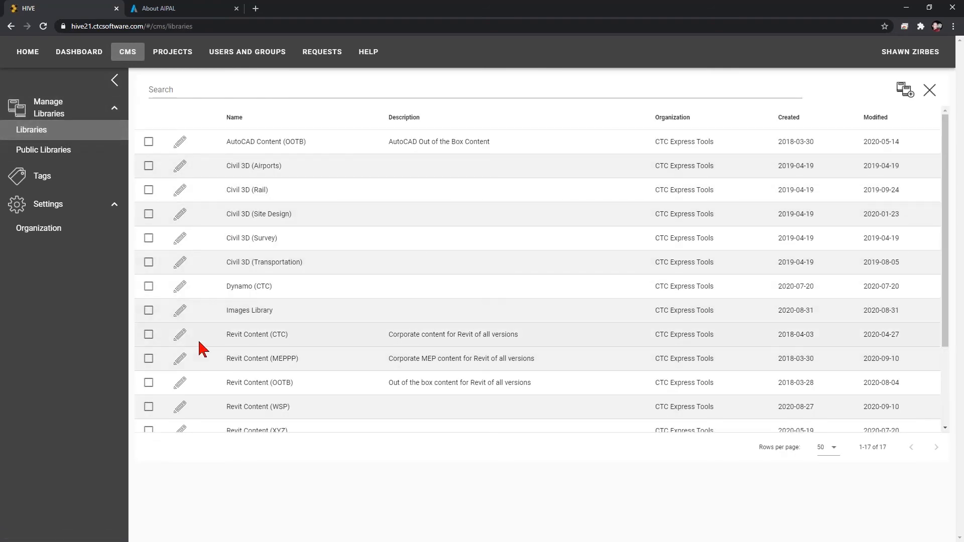
# Open the Revit Content (CTC) library's permissions, review its group roles, and close the dialog.
pyautogui.click(180, 335)
pyautogui.click(465, 248)
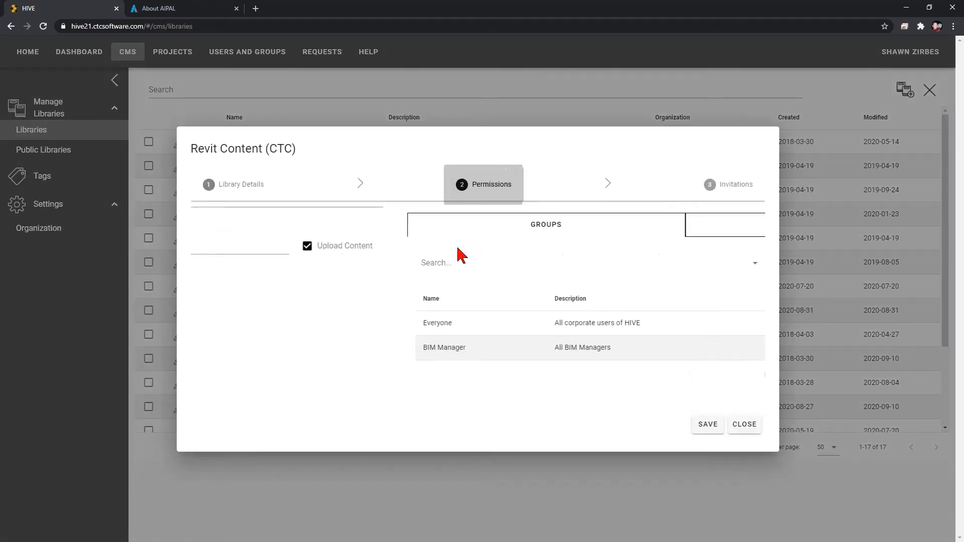
pyautogui.click(234, 259)
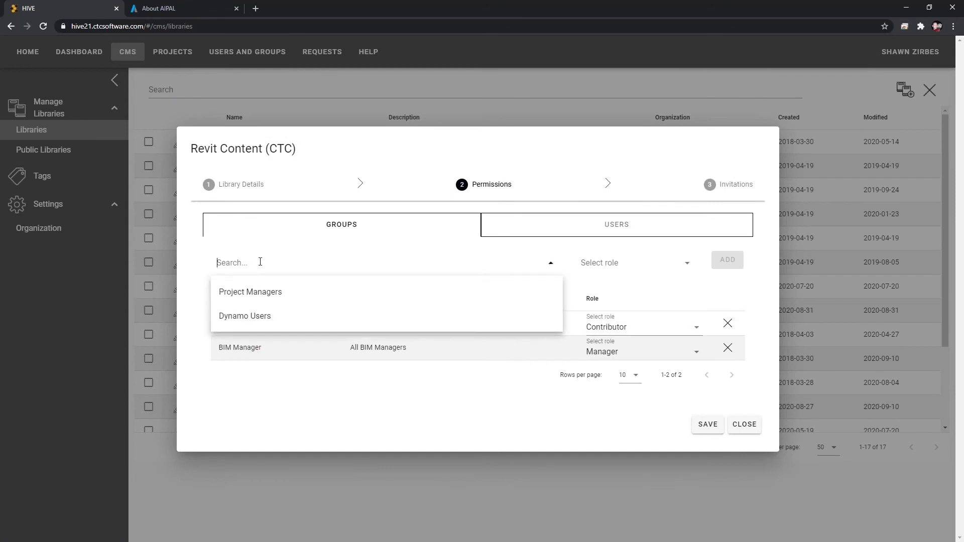
pyautogui.click(743, 424)
# Add the BIM Manager group with the Manager role to the Standards and Procedures library's permissions, save, and close.
pyautogui.scroll(-3, 225, 360)
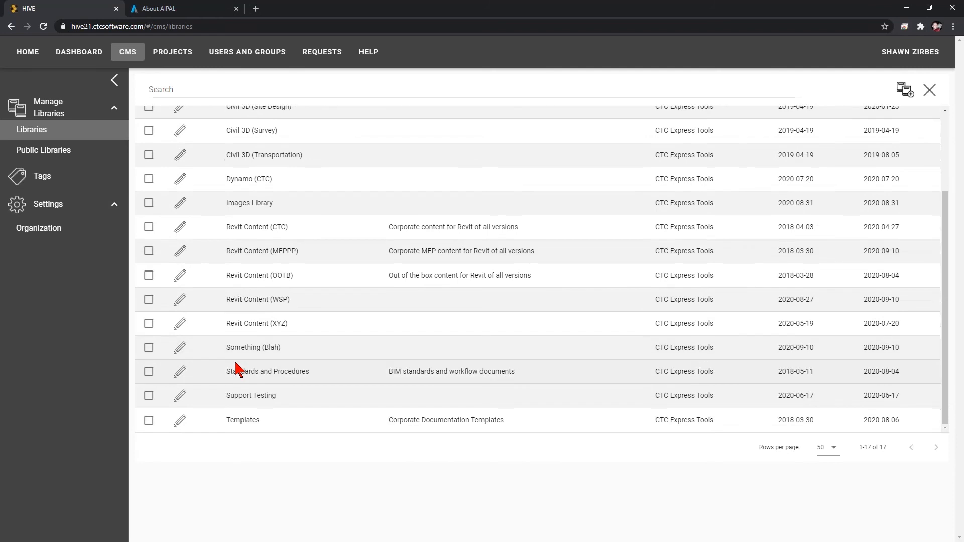
pyautogui.click(180, 372)
pyautogui.click(458, 229)
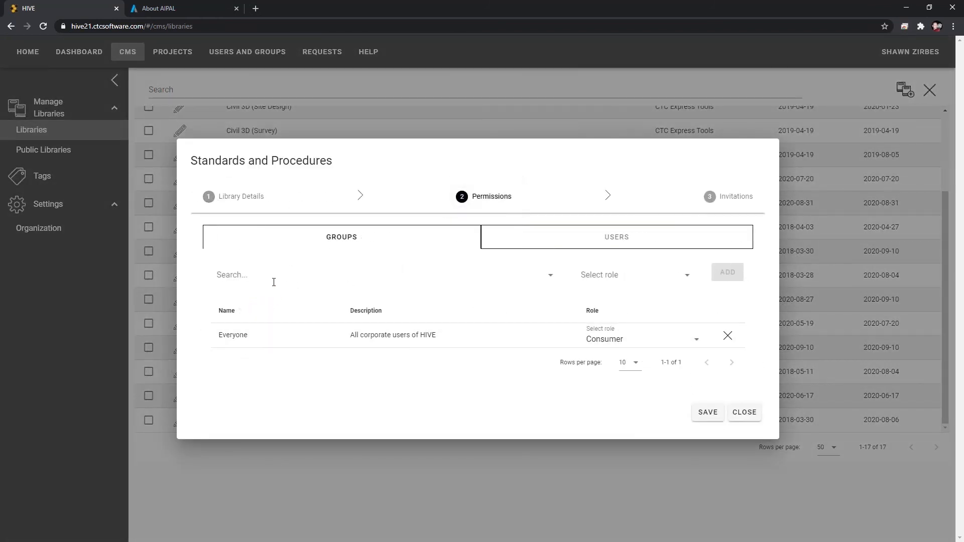
pyautogui.click(273, 282)
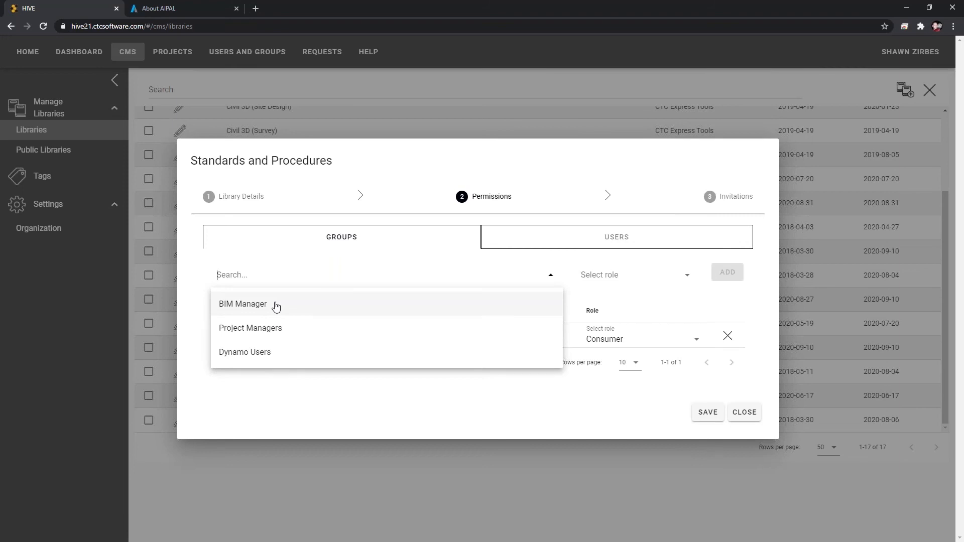
pyautogui.write('bim')
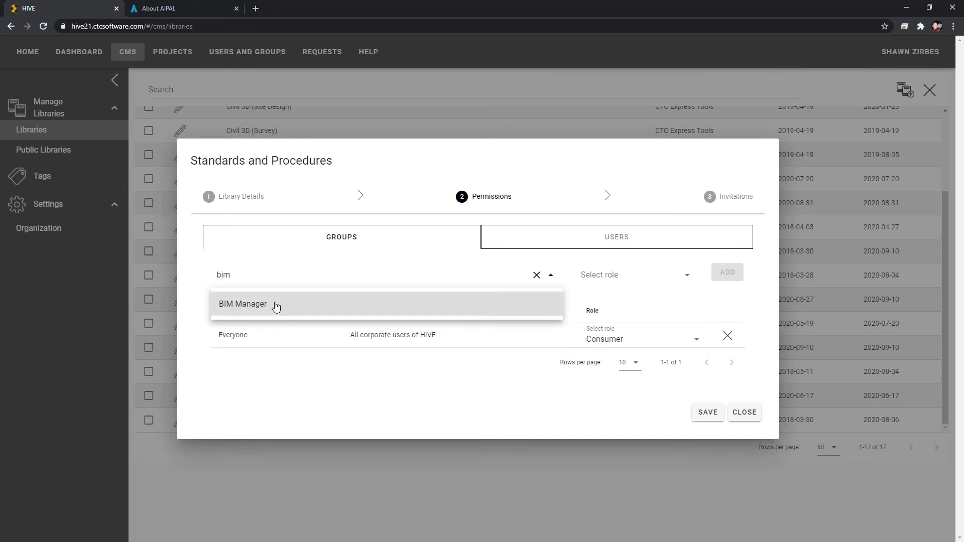
pyautogui.click(276, 304)
pyautogui.click(275, 304)
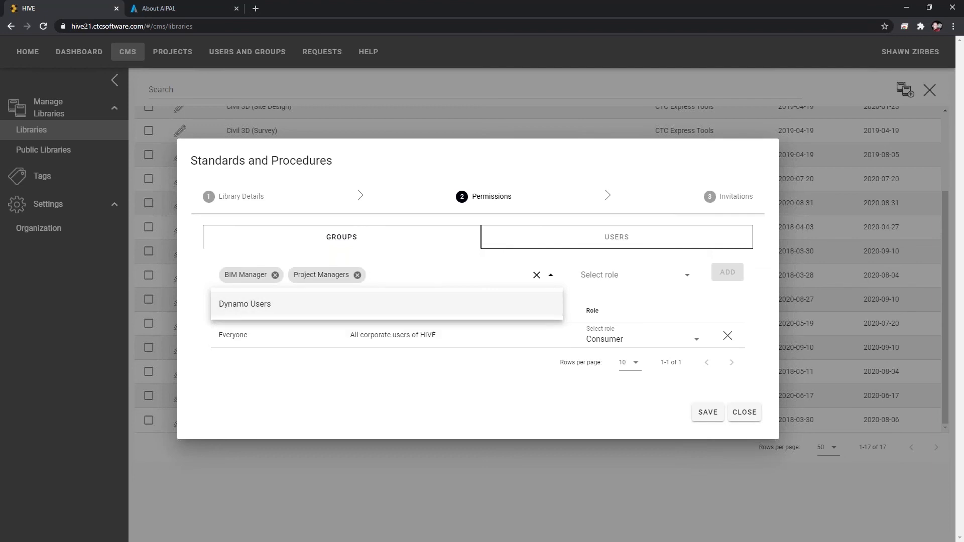
pyautogui.click(361, 275)
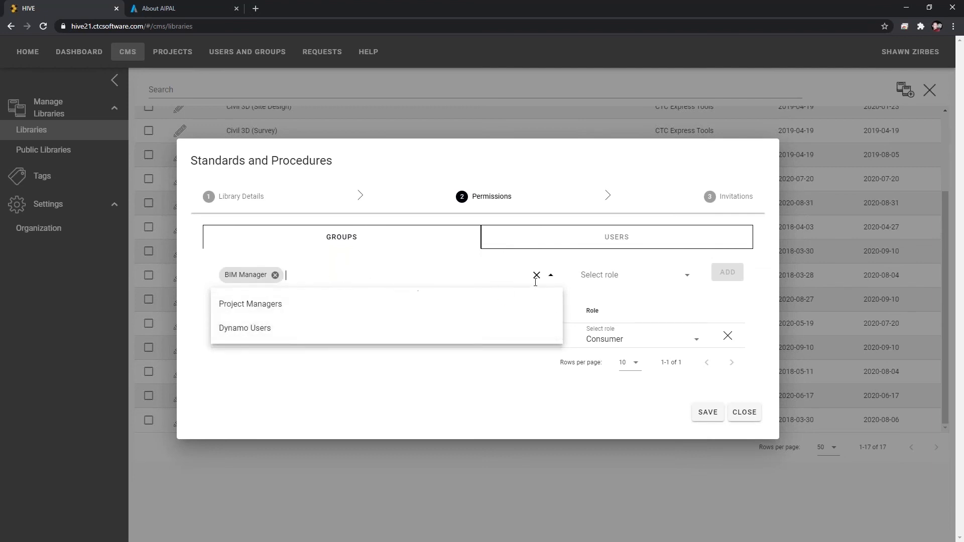
pyautogui.click(620, 284)
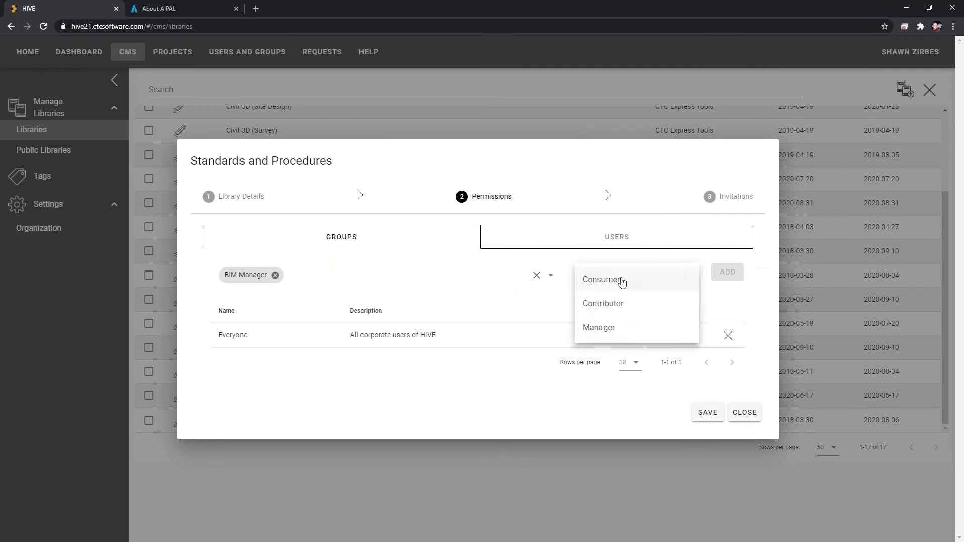
pyautogui.click(600, 329)
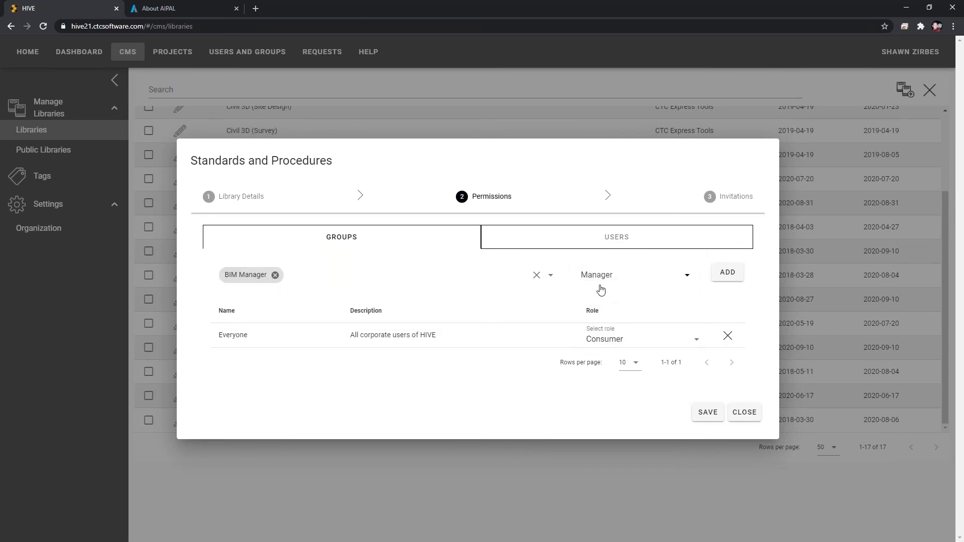
pyautogui.click(727, 272)
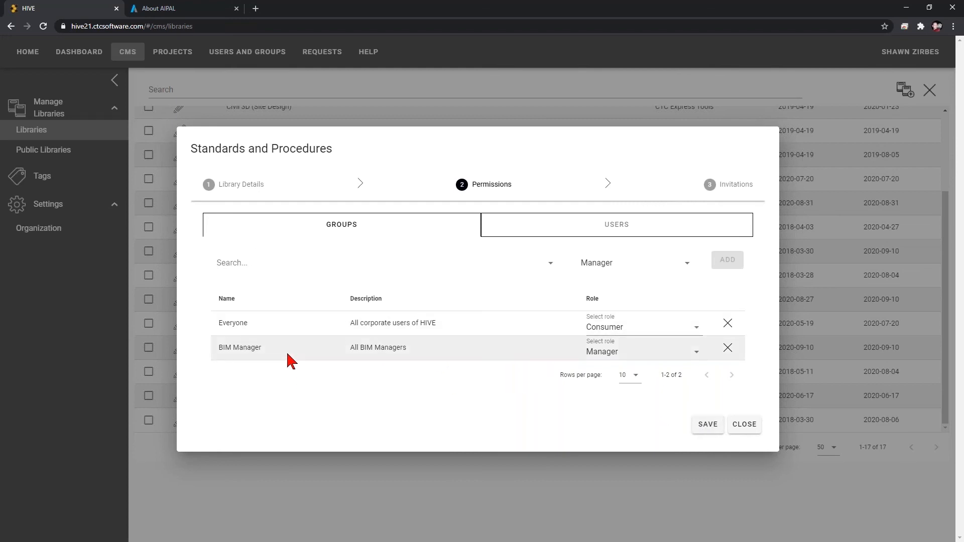
pyautogui.click(707, 425)
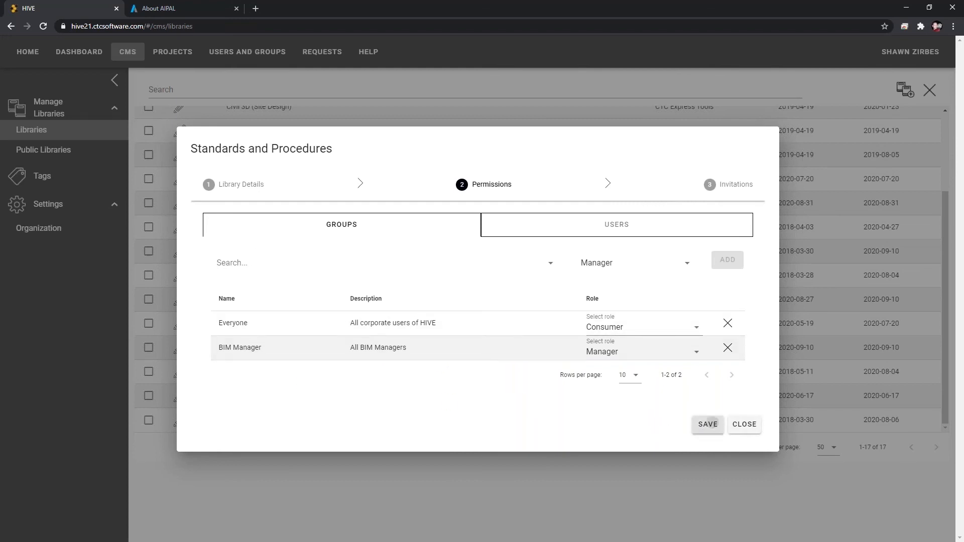
pyautogui.click(743, 425)
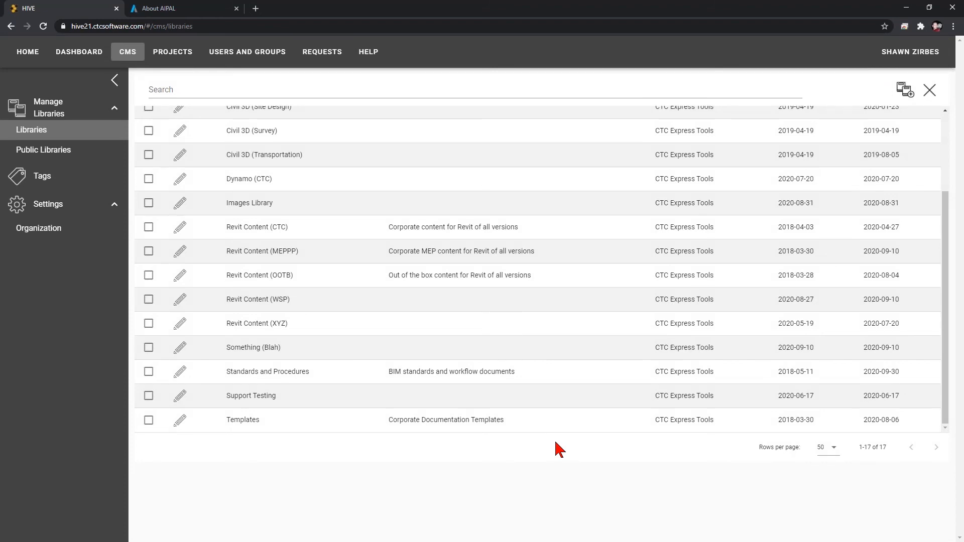
# Review the users list under Users and Groups, then open the CMS overview dashboard.
pyautogui.click(251, 57)
pyautogui.click(53, 128)
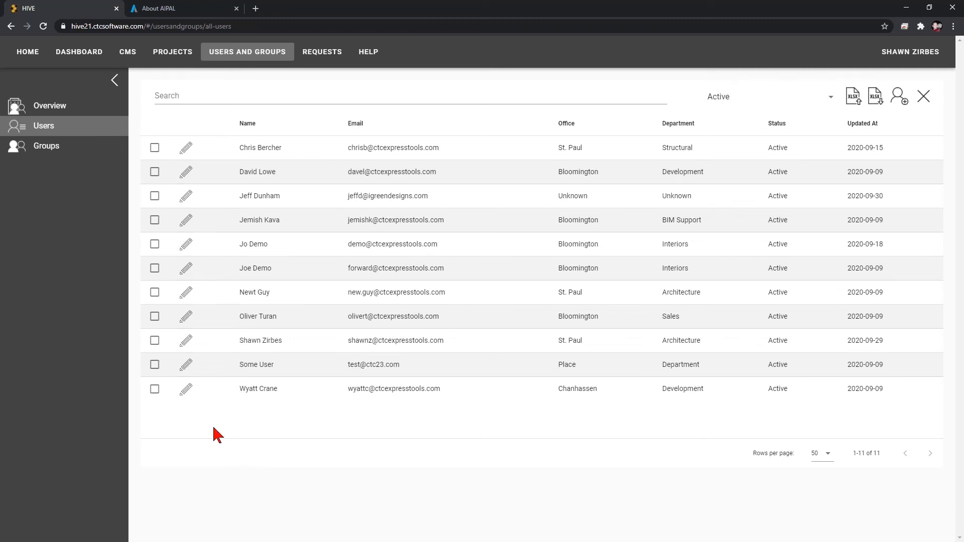
pyautogui.click(90, 56)
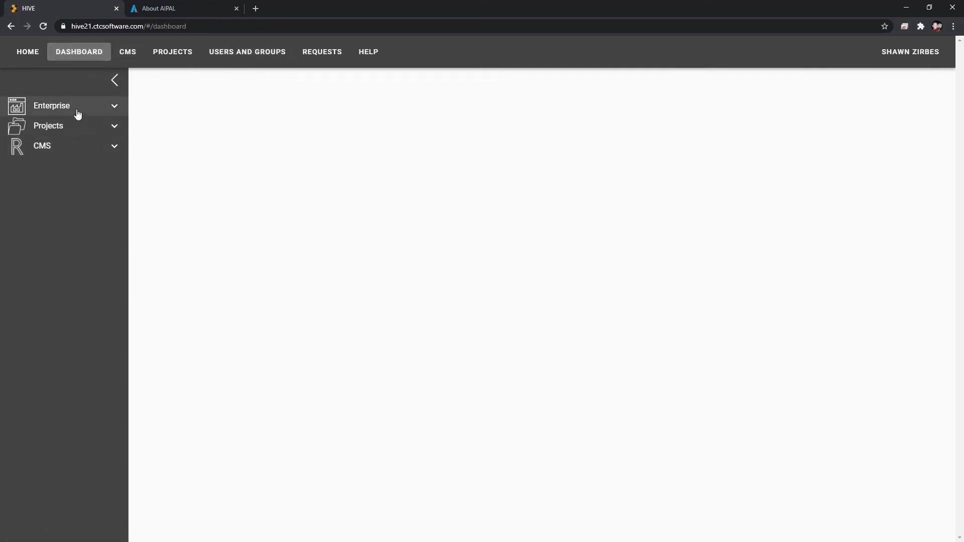
pyautogui.click(74, 147)
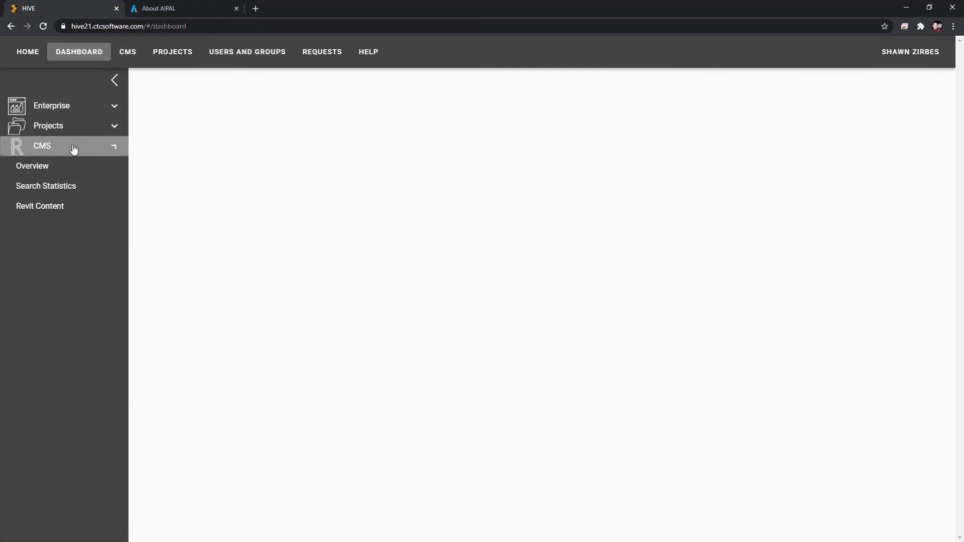
pyautogui.click(79, 172)
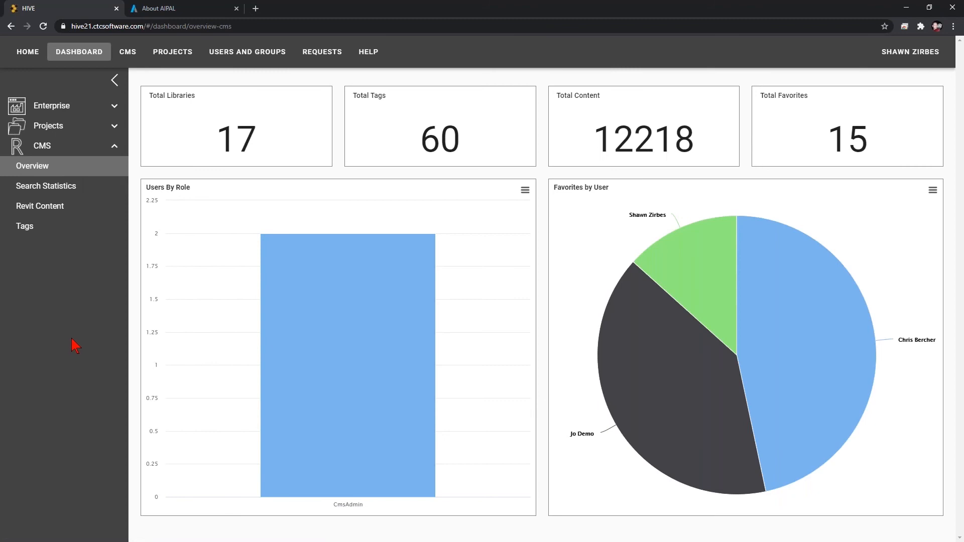
# Highlight the Total Content figure on the CMS overview dashboard.
pyautogui.moveTo(601, 142); pyautogui.dragTo(629, 146)
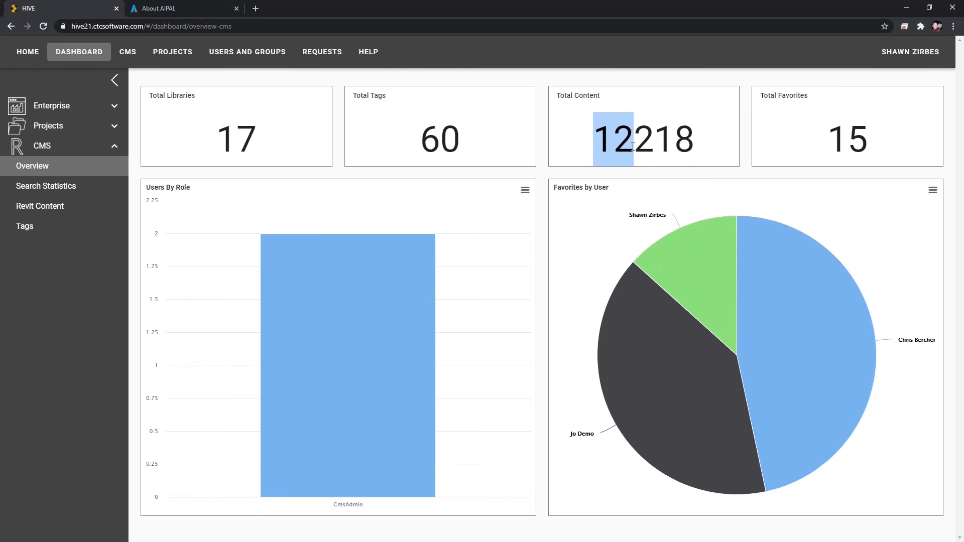
pyautogui.click(616, 146)
pyautogui.moveTo(599, 145); pyautogui.dragTo(628, 146)
# Switch to the HIVE CMS panel and inspect the details of the Single Cabinet and Single Overhead Drawers results.
pyautogui.hotkey('alt', 'Tab')
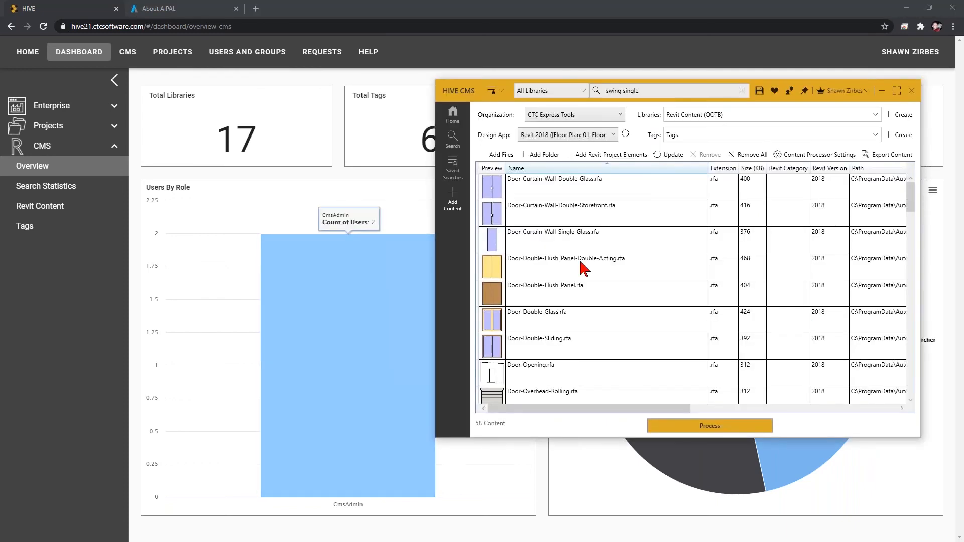
pyautogui.click(453, 137)
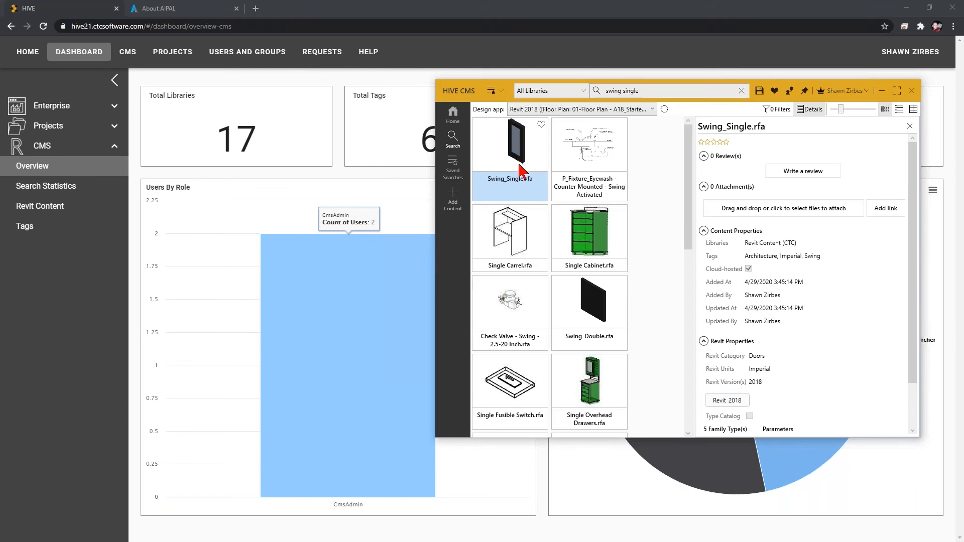
pyautogui.click(588, 249)
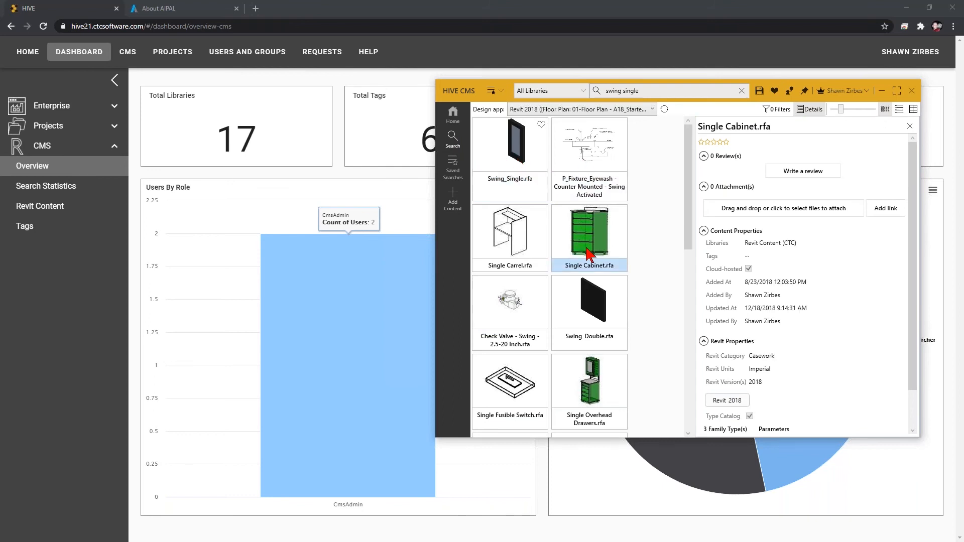
pyautogui.scroll(-1, 773, 350)
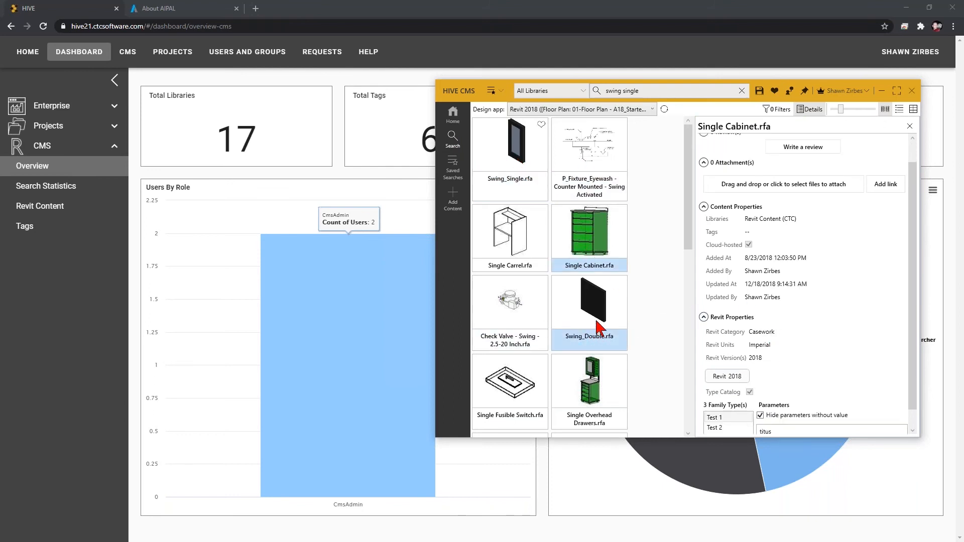
pyautogui.click(571, 420)
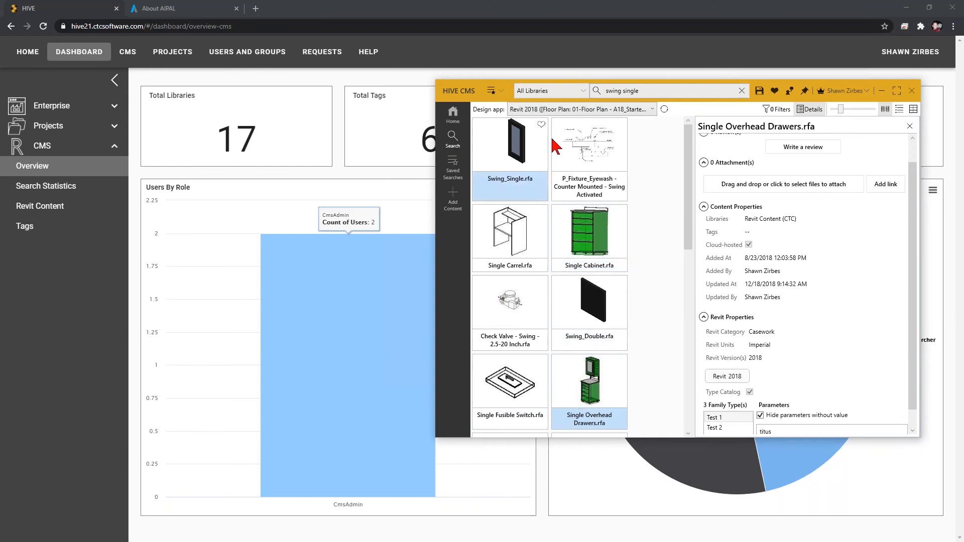
# Run the OOTB Single Doors saved search and select Door-Single-Panel.rfa to view its details.
pyautogui.click(492, 90)
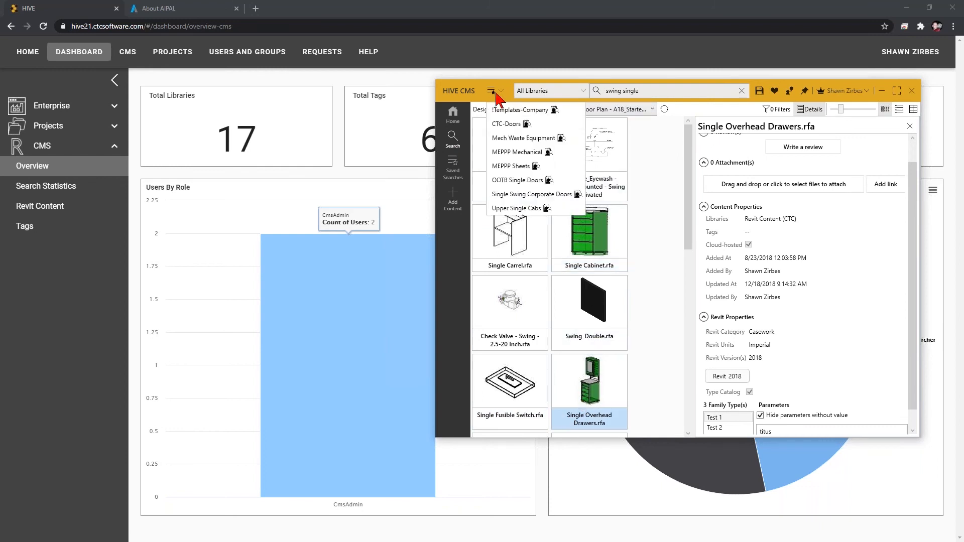
pyautogui.click(526, 182)
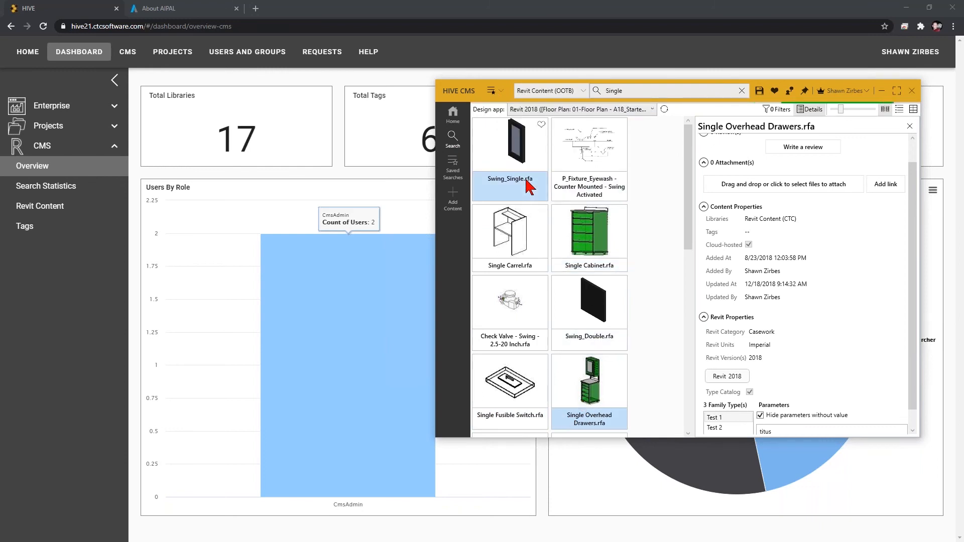
pyautogui.click(510, 201)
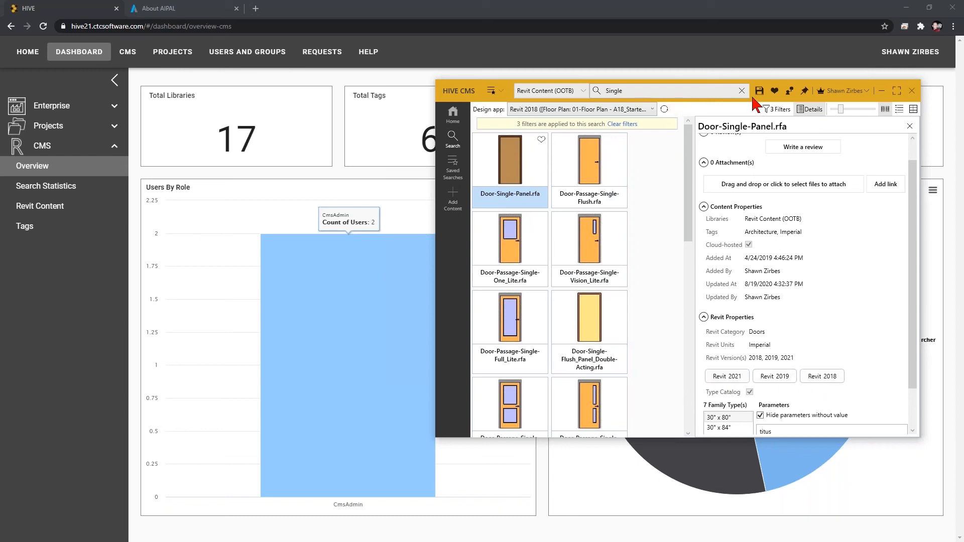
# Return to the dashboard and highlight the Total Tags, Total Libraries and Total Favorites figures.
pyautogui.moveTo(751, 96); pyautogui.dragTo(722, 232)
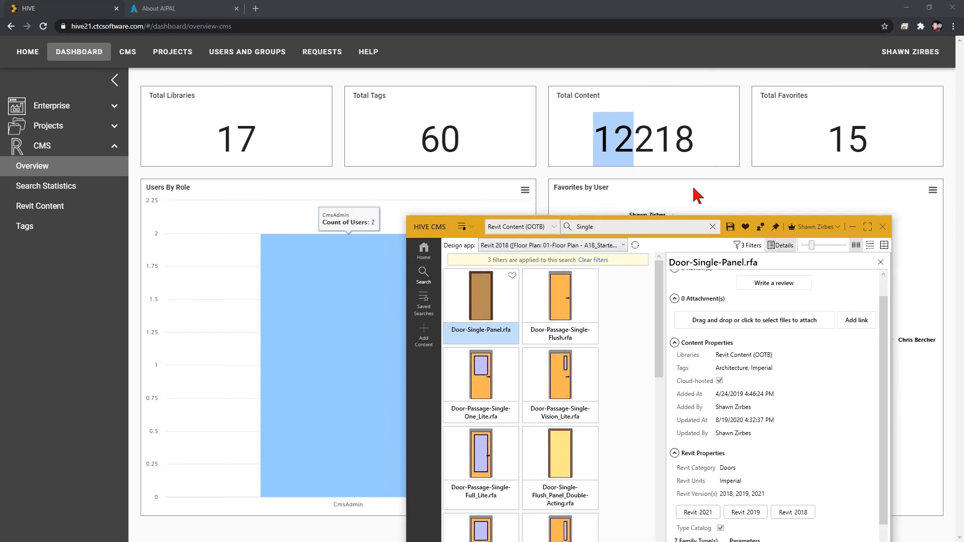
pyautogui.click(598, 182)
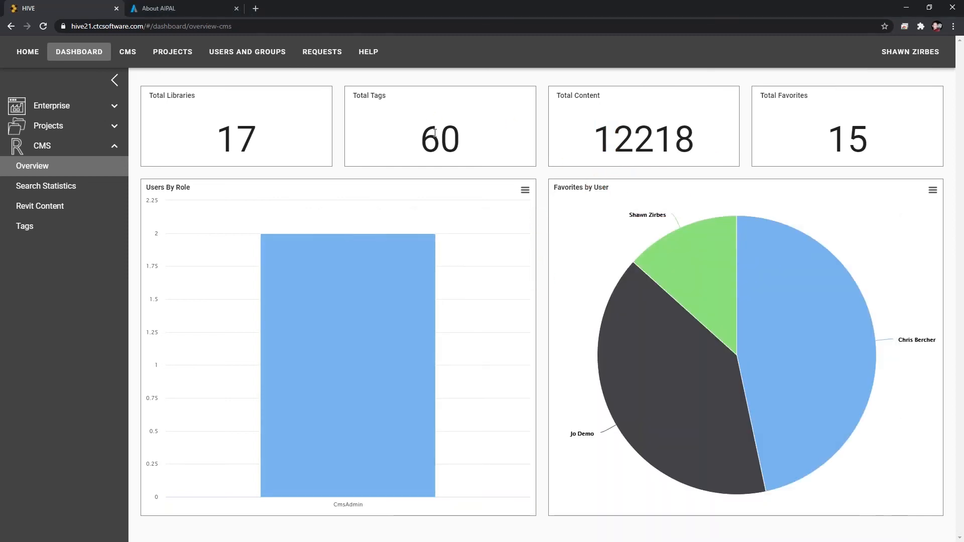
pyautogui.moveTo(422, 144); pyautogui.dragTo(466, 149)
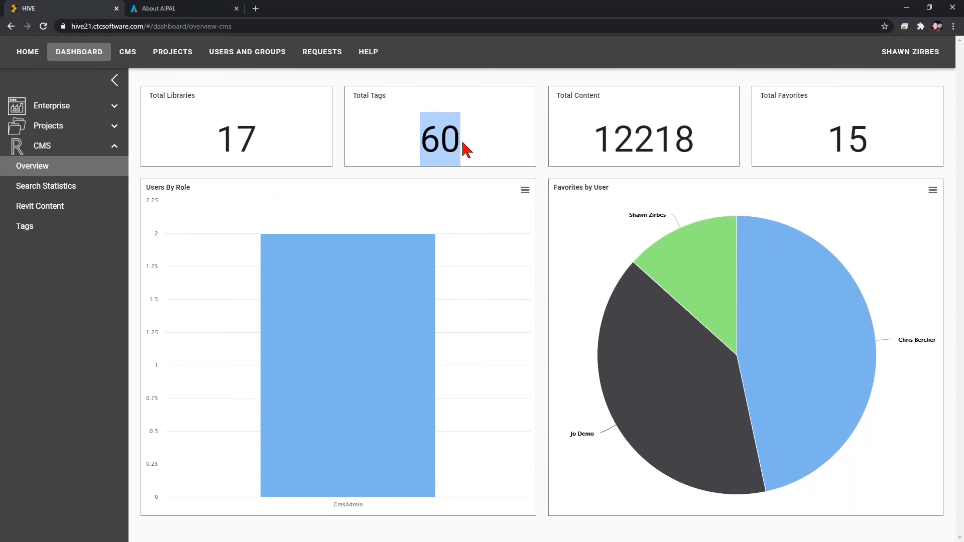
pyautogui.moveTo(217, 145); pyautogui.dragTo(258, 144)
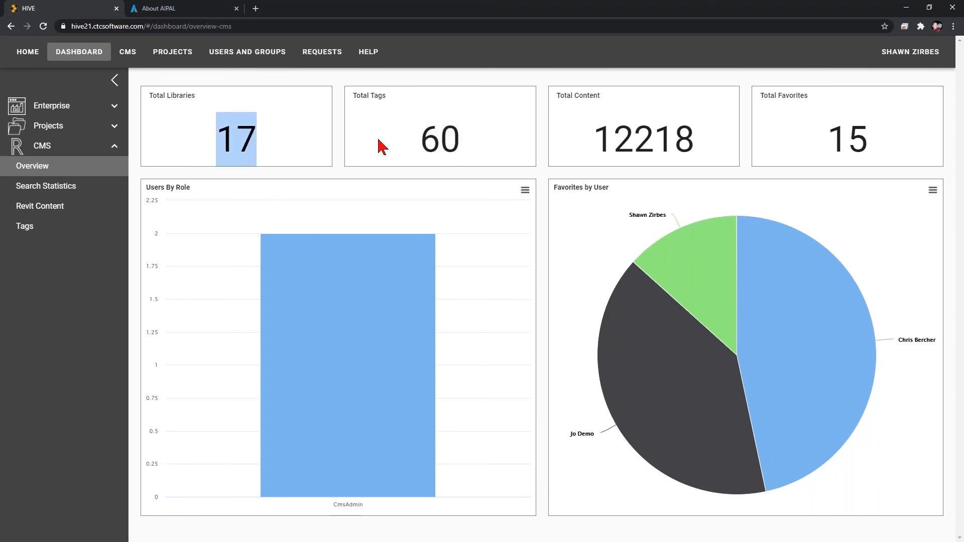
pyautogui.moveTo(825, 146); pyautogui.dragTo(865, 144)
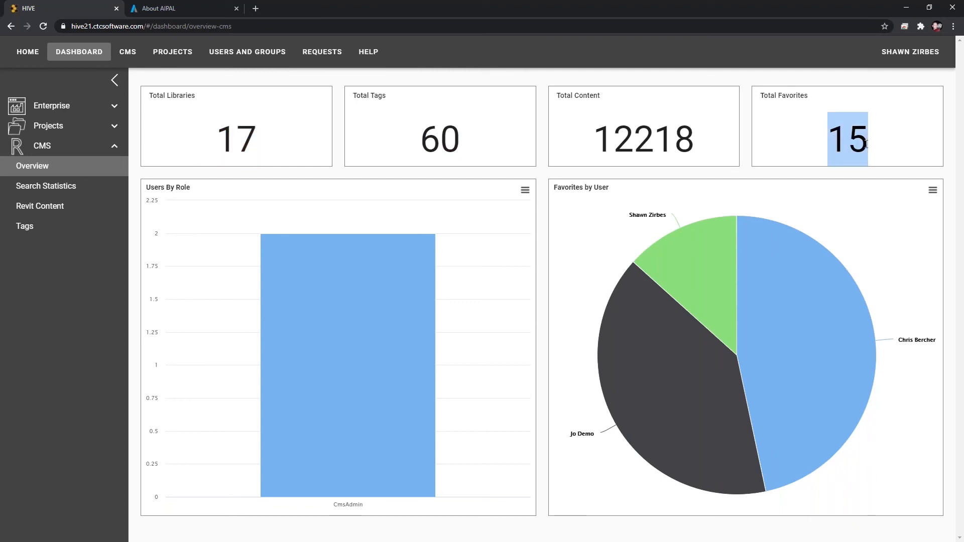
# Open the CMS Search Statistics dashboard and highlight the Total Searches and Searches with 0 Results figures.
pyautogui.moveTo(722, 291)
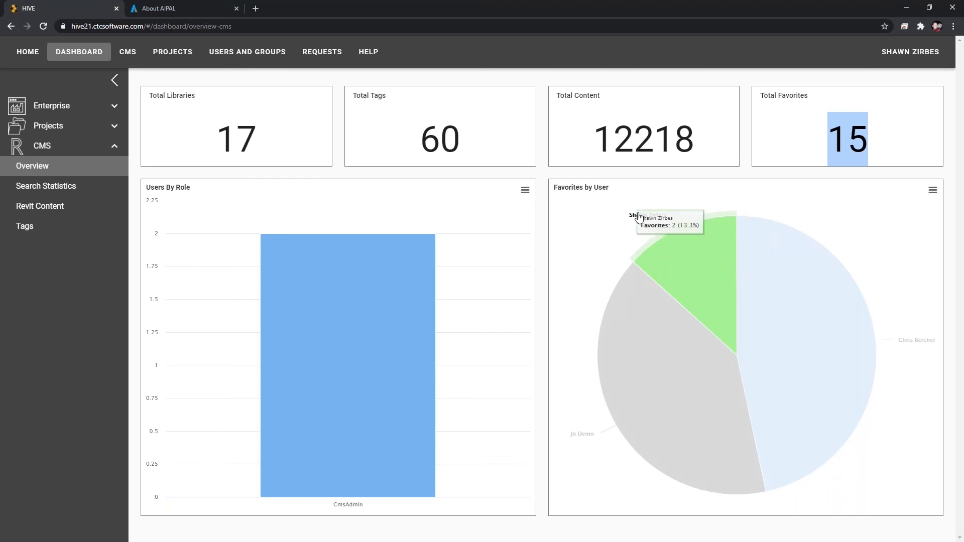
pyautogui.moveTo(782, 312)
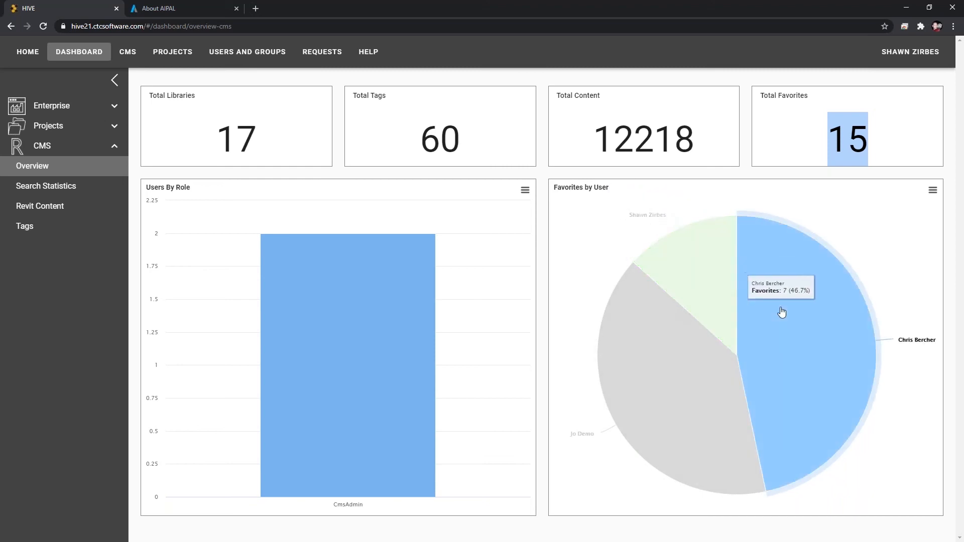
pyautogui.moveTo(702, 396)
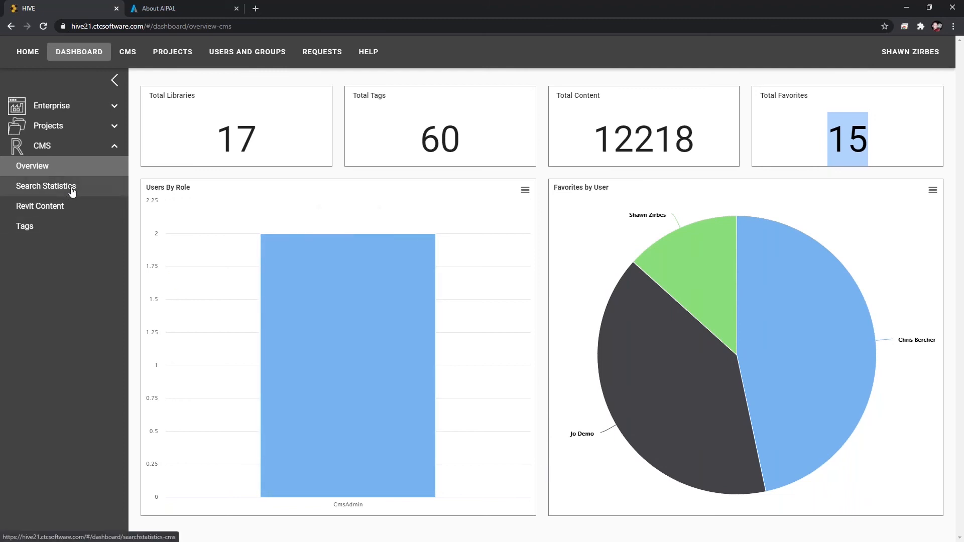
pyautogui.click(72, 191)
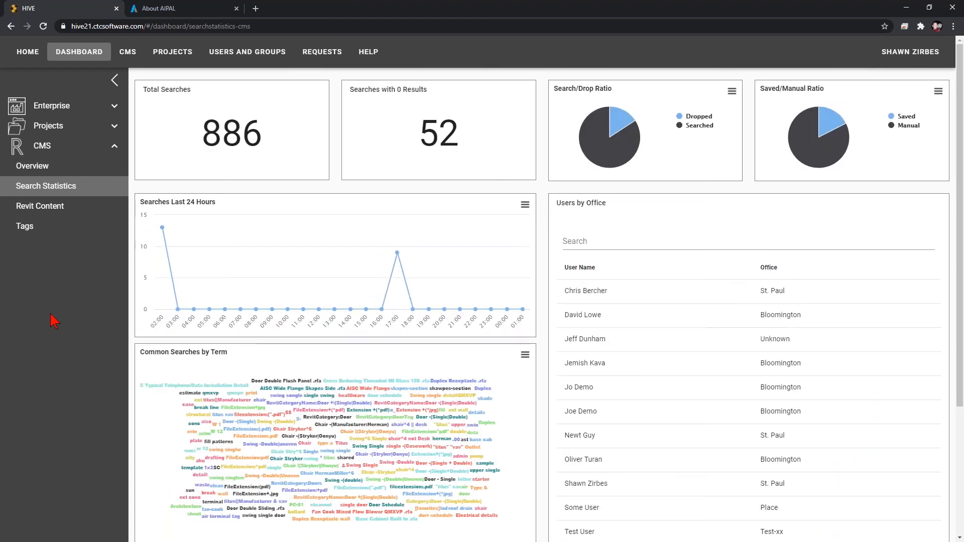
pyautogui.moveTo(201, 133); pyautogui.dragTo(256, 140)
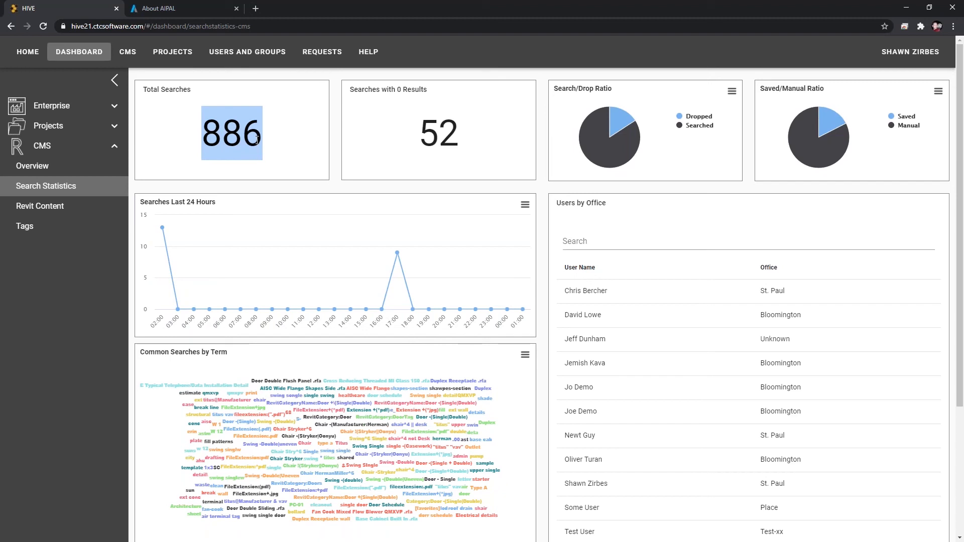
pyautogui.moveTo(420, 135); pyautogui.dragTo(454, 140)
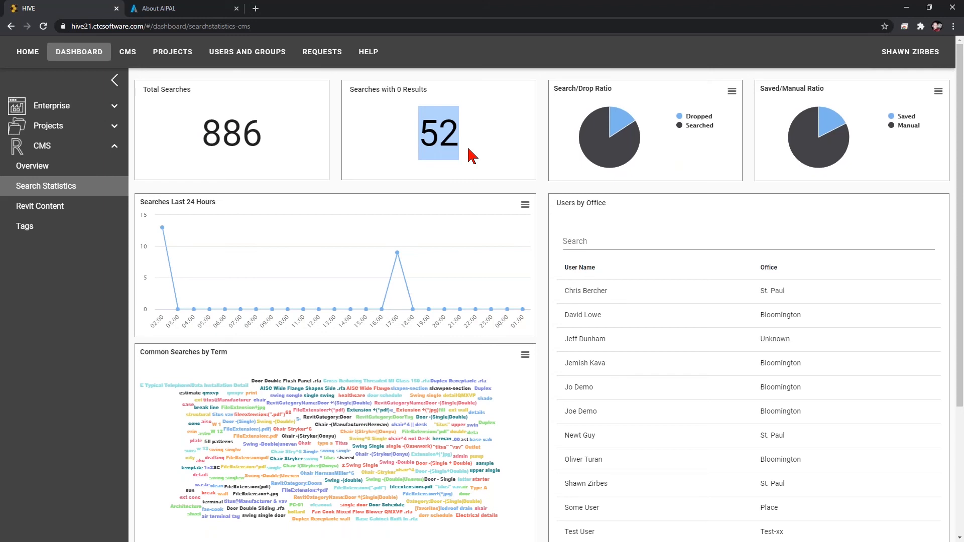
# Filter the CMS search statistics by two users in the Users by Office list and highlight the Searches with 0 Results figure.
pyautogui.moveTo(621, 131)
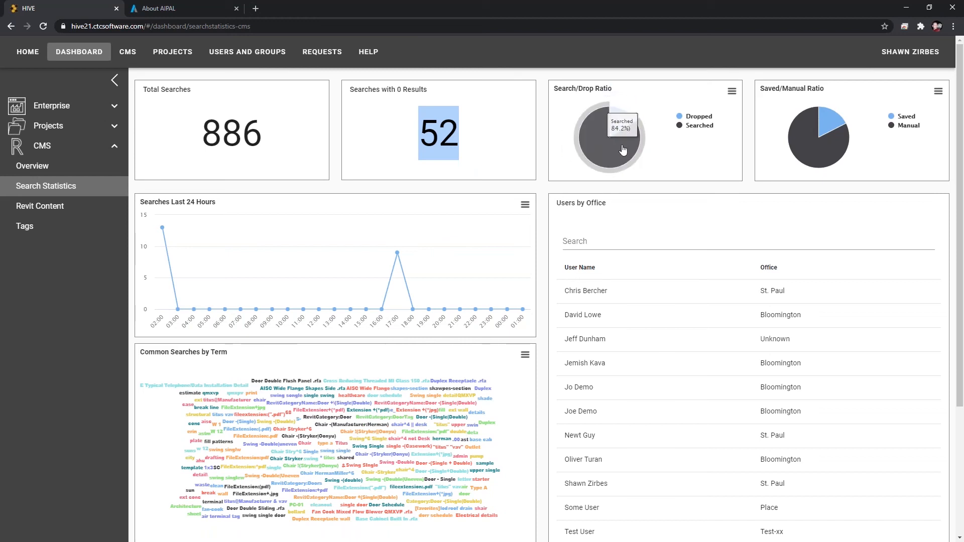
pyautogui.moveTo(620, 130)
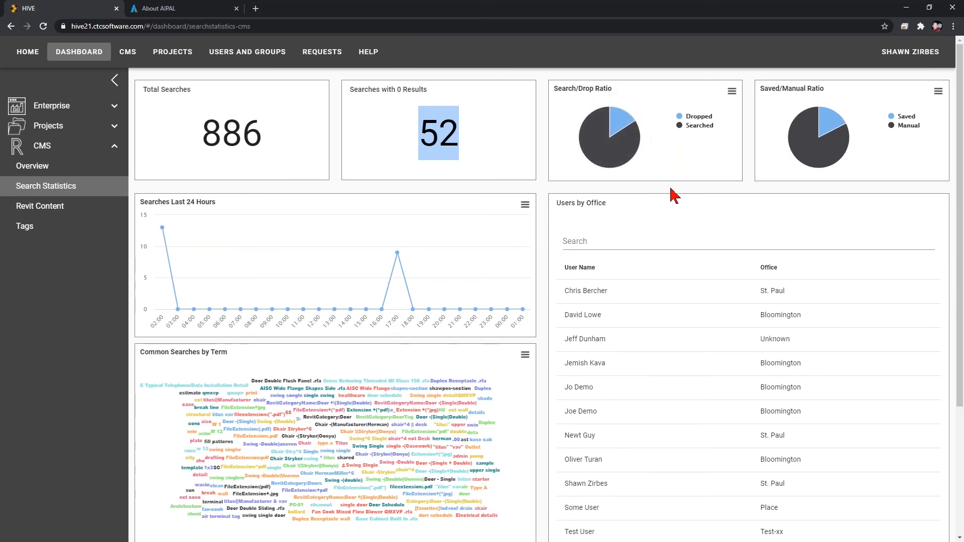
pyautogui.moveTo(824, 126)
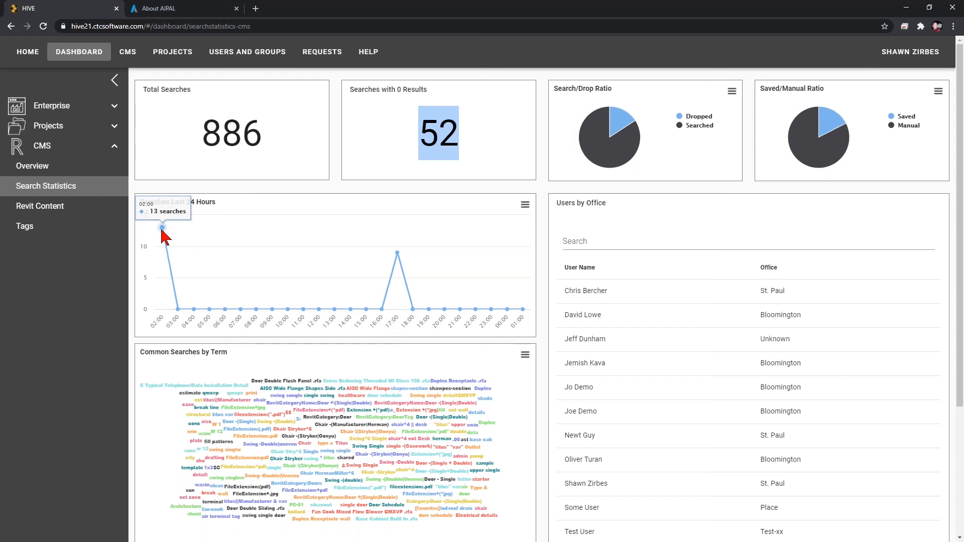
pyautogui.moveTo(401, 252)
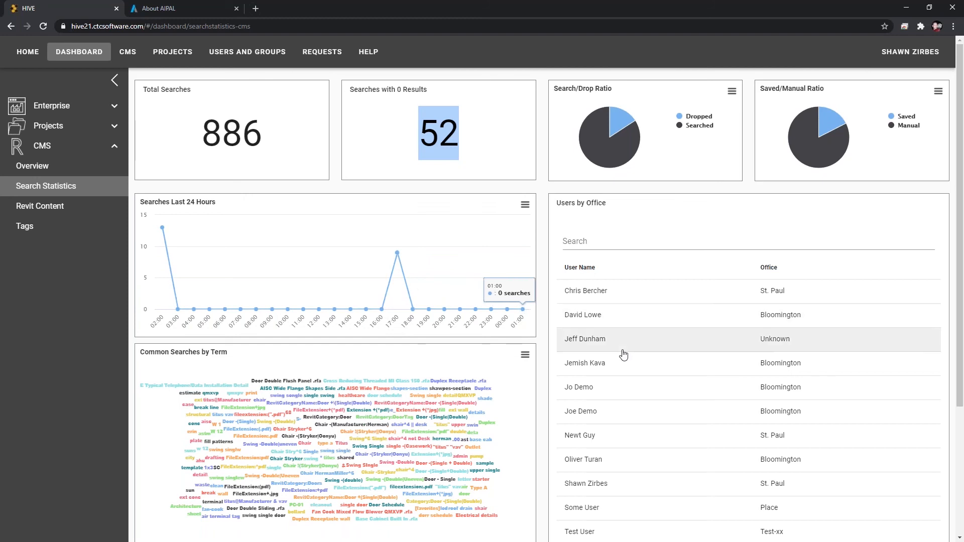
pyautogui.click(604, 489)
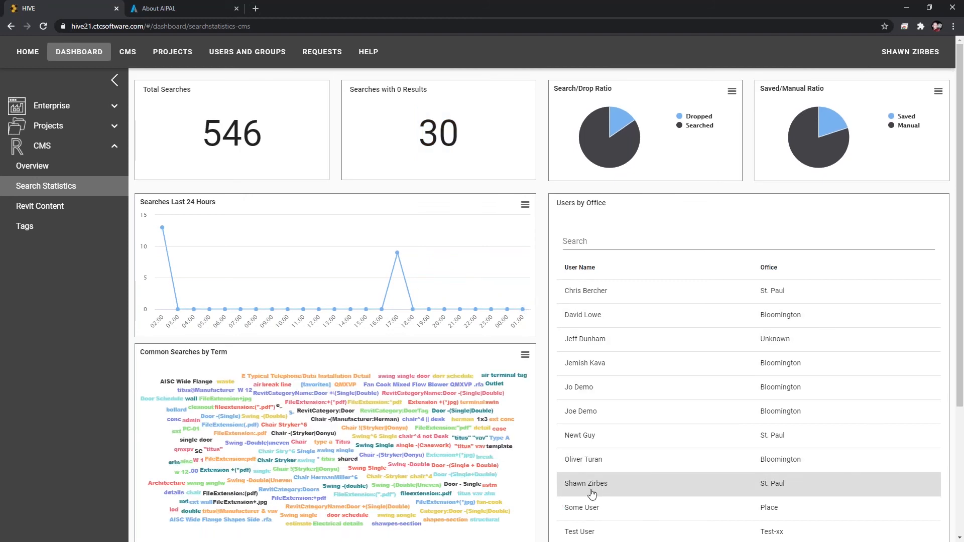
pyautogui.click(585, 394)
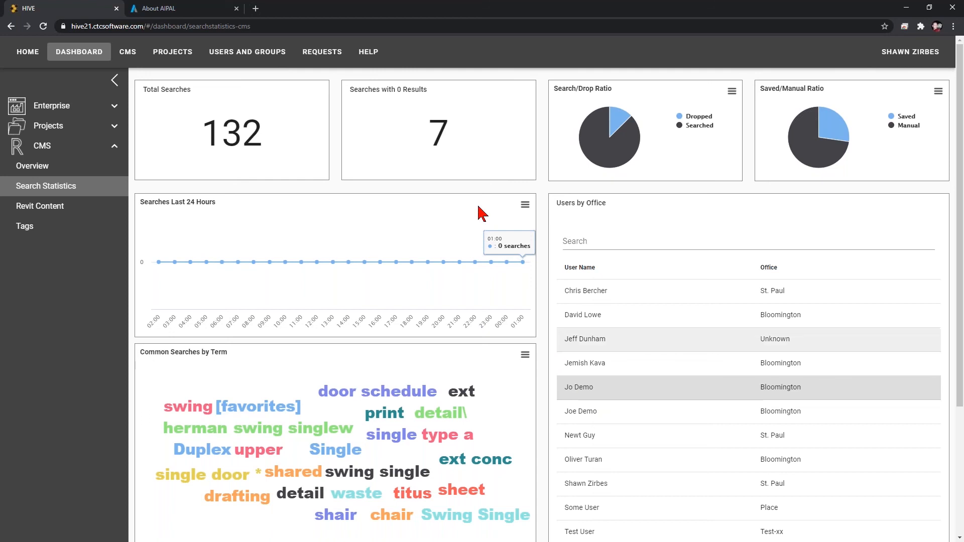
pyautogui.doubleClick(439, 134)
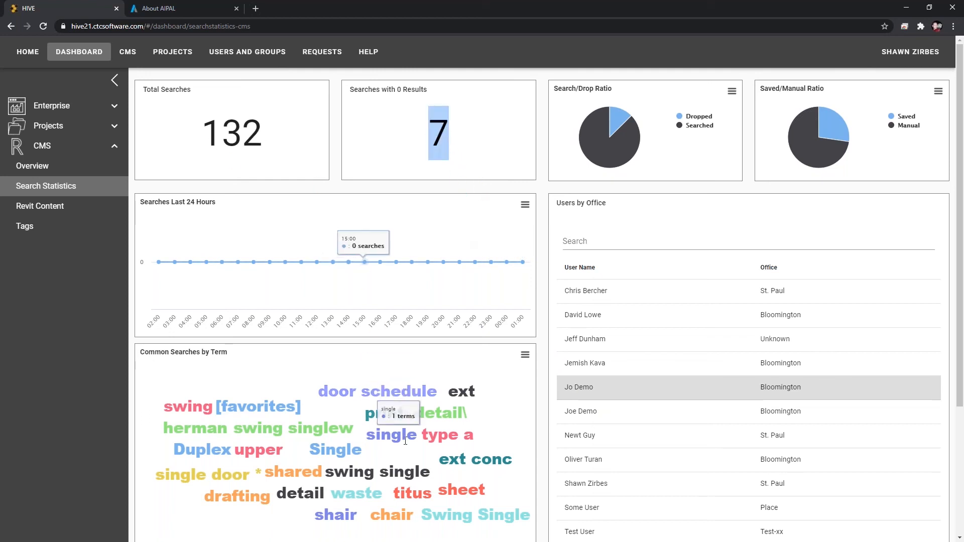
pyautogui.scroll(-3, 396, 417)
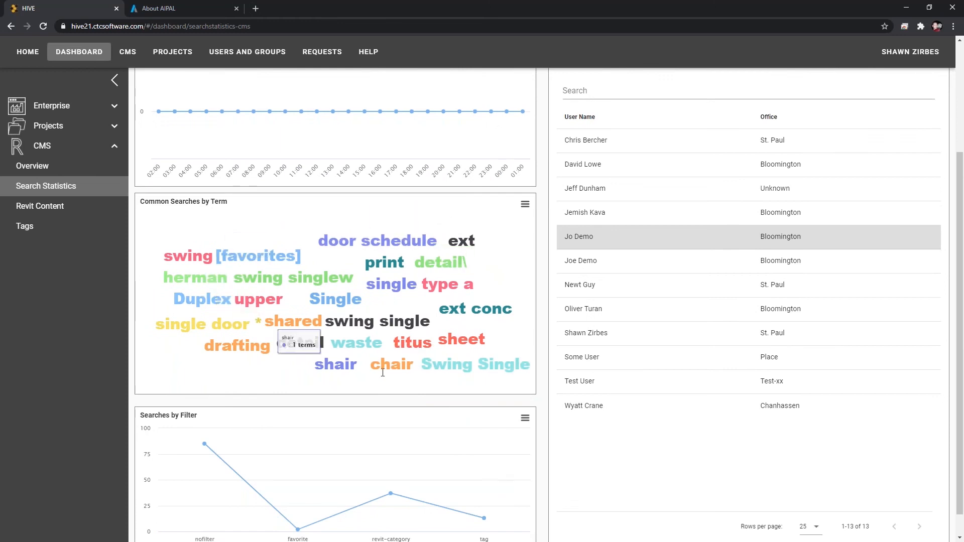
pyautogui.scroll(1, 512, 386)
pyautogui.scroll(2, 515, 389)
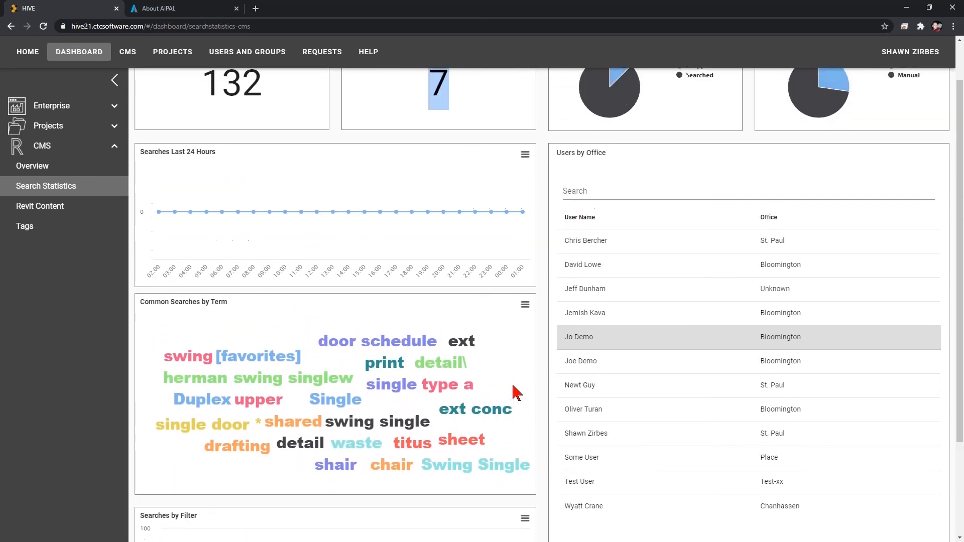
pyautogui.scroll(1, 641, 338)
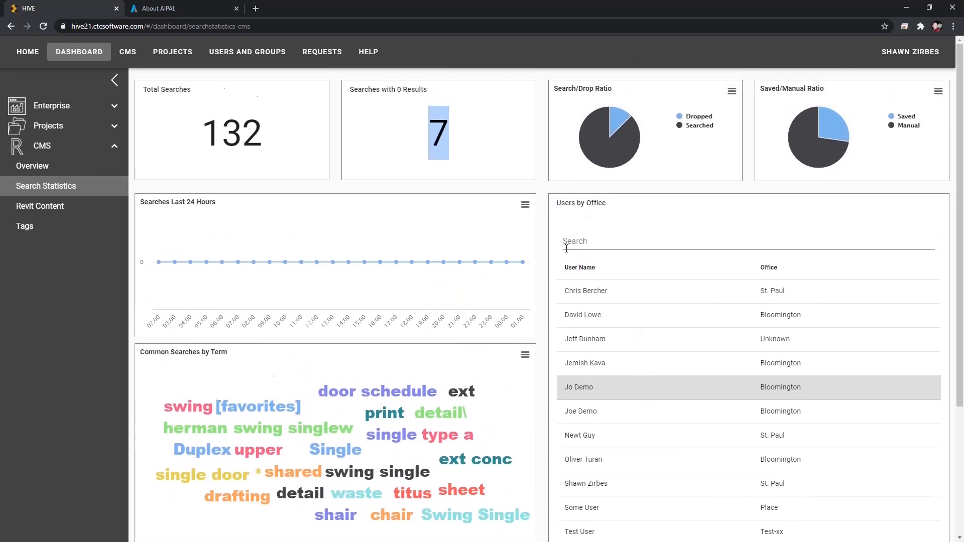
# Open the Revit Content dashboard, filter it by a project model, and highlight the Total Families figure.
pyautogui.click(63, 213)
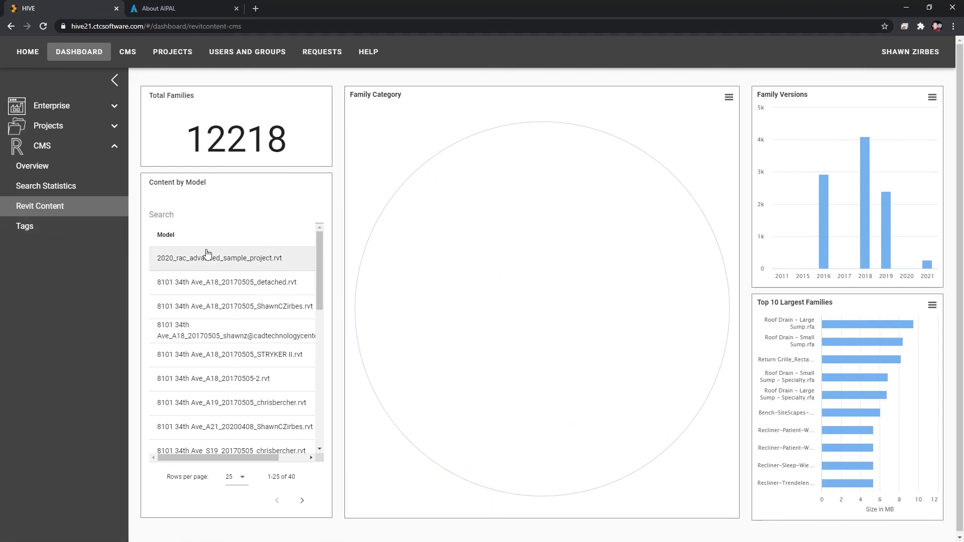
pyautogui.click(211, 283)
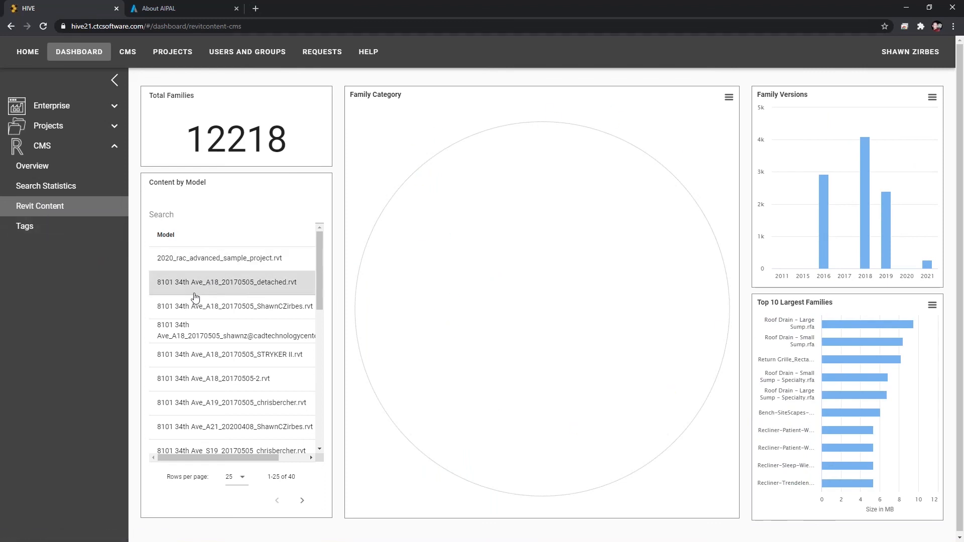
pyautogui.click(188, 308)
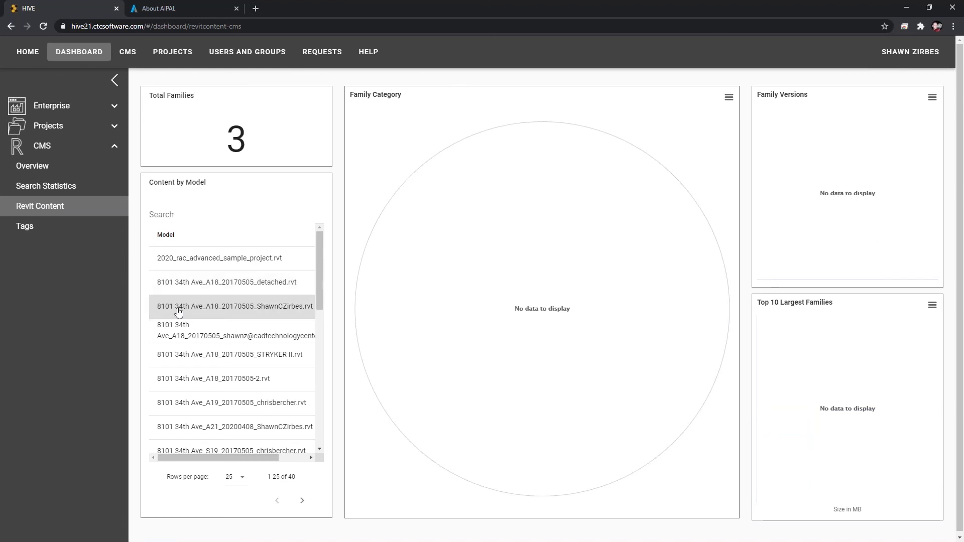
pyautogui.doubleClick(238, 145)
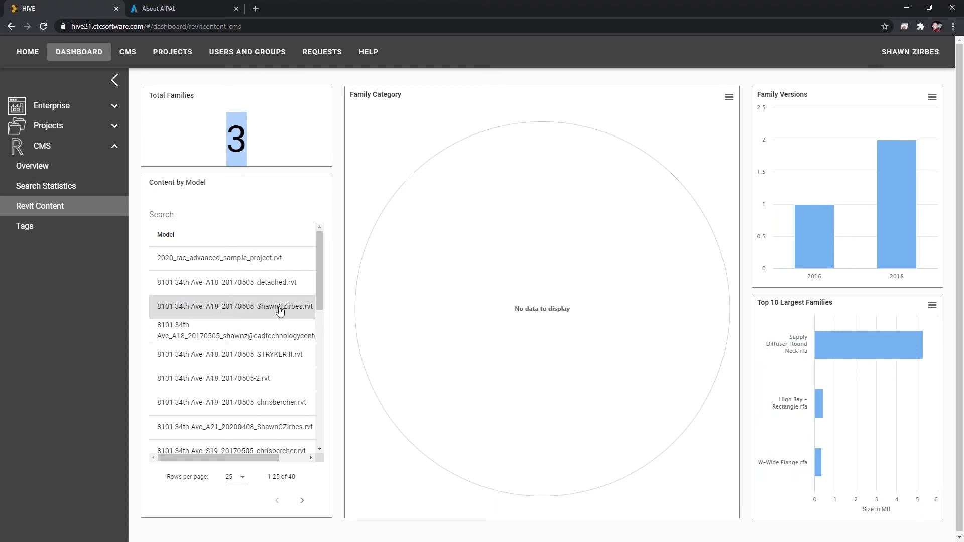
pyautogui.moveTo(825, 352)
pyautogui.moveTo(819, 464)
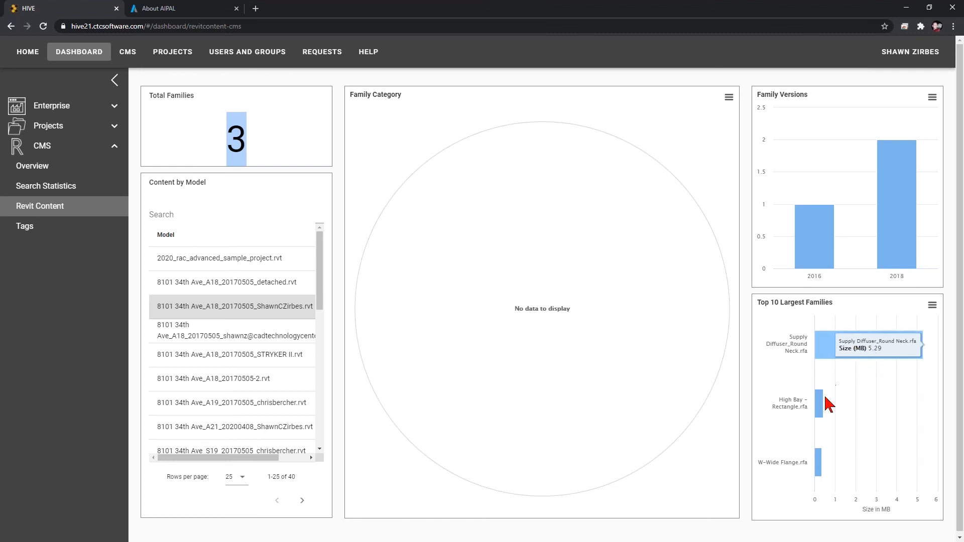
pyautogui.moveTo(820, 411)
pyautogui.moveTo(822, 271)
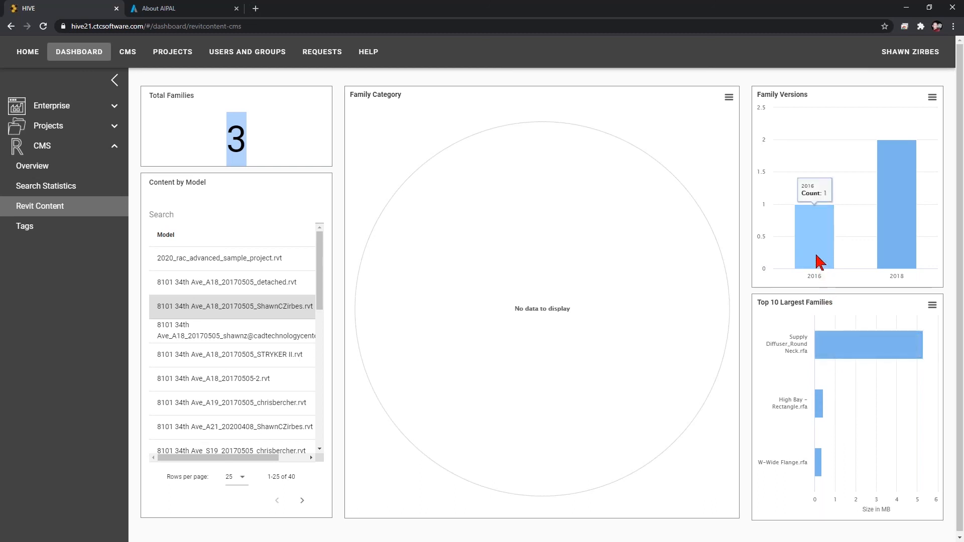
pyautogui.moveTo(901, 258)
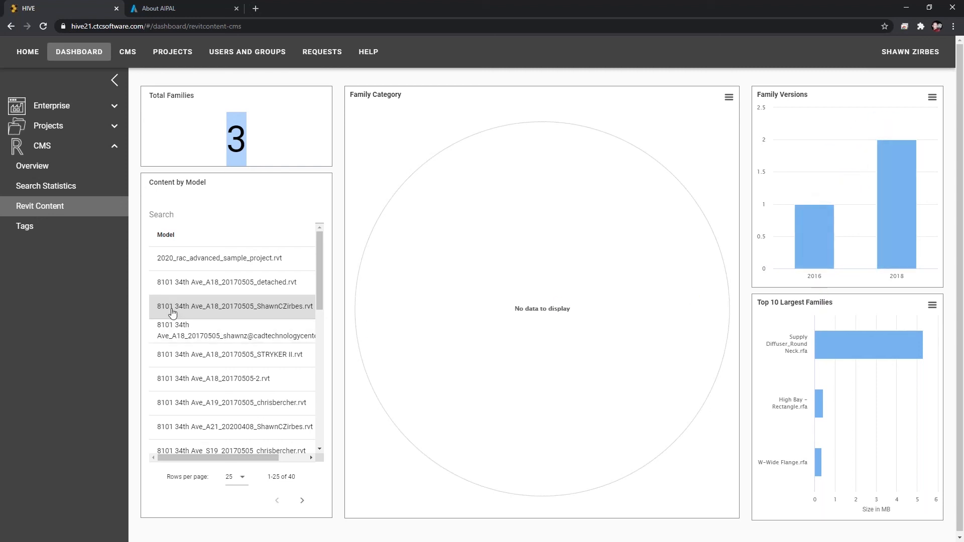
# Open the Tags dashboard and scroll through the Underused Tags list.
pyautogui.click(45, 237)
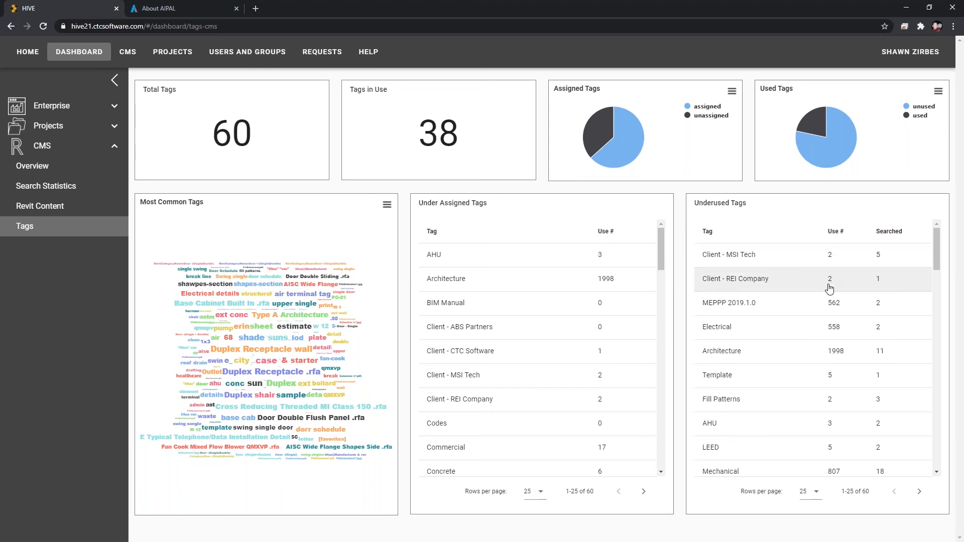
pyautogui.scroll(-1, 896, 354)
pyautogui.scroll(-3, 896, 354)
pyautogui.scroll(-3, 896, 354)
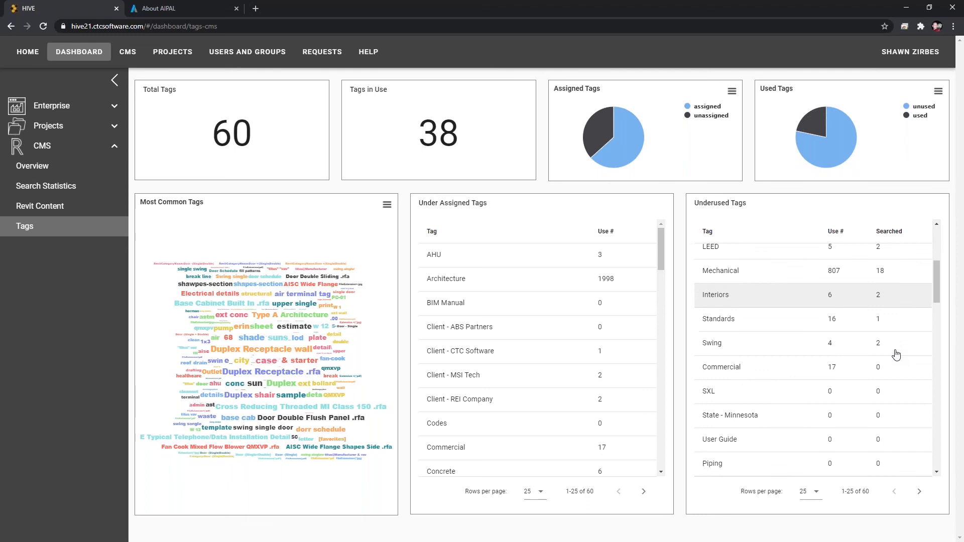
pyautogui.scroll(-1, 896, 354)
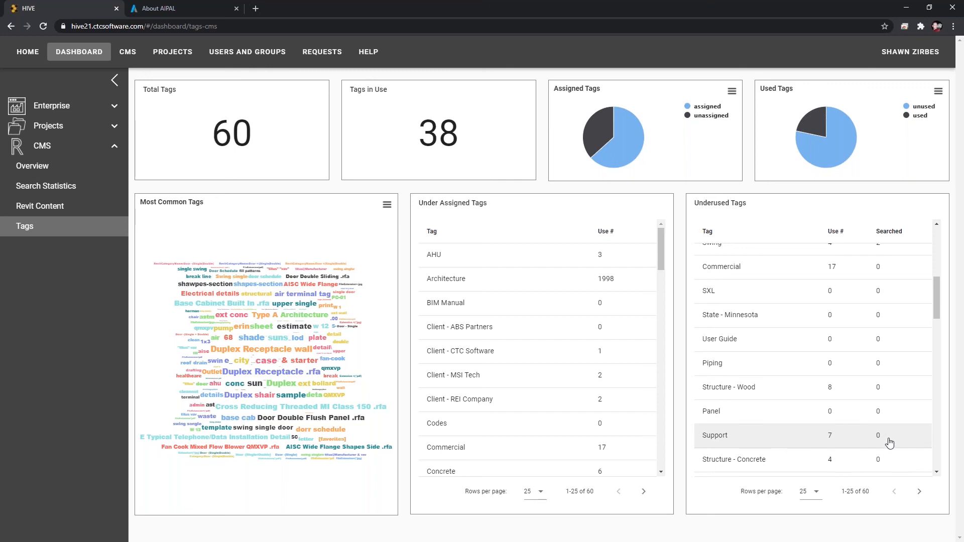
pyautogui.scroll(-1, 888, 439)
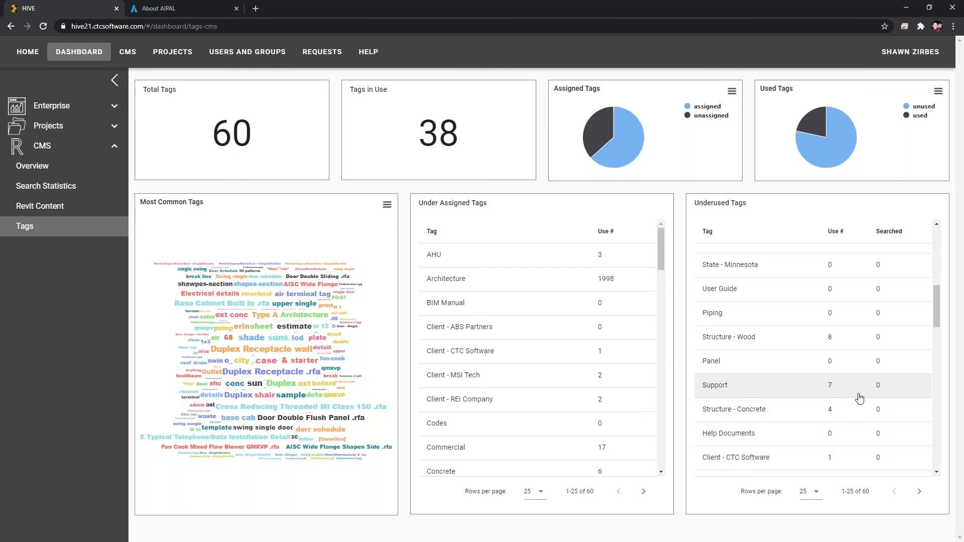
pyautogui.scroll(-6, 879, 394)
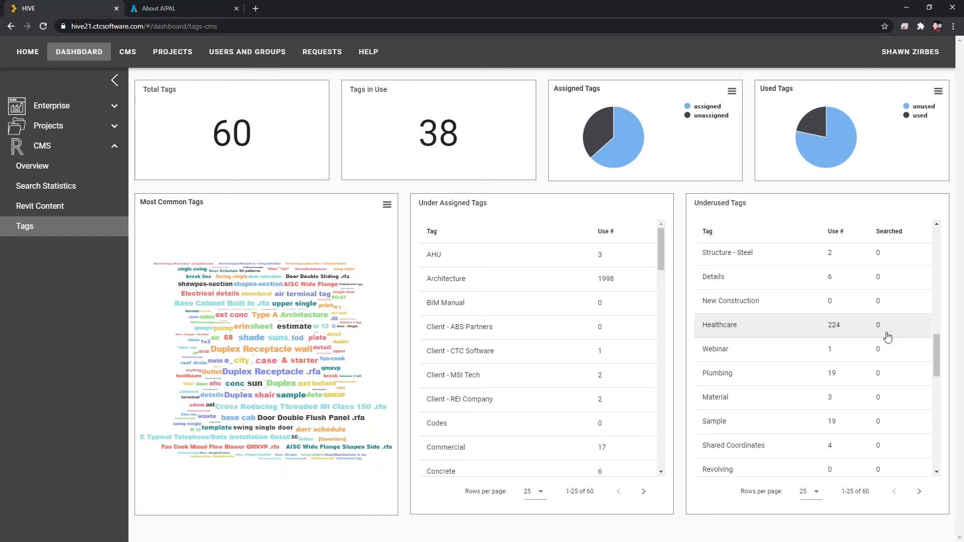
pyautogui.scroll(5, 887, 337)
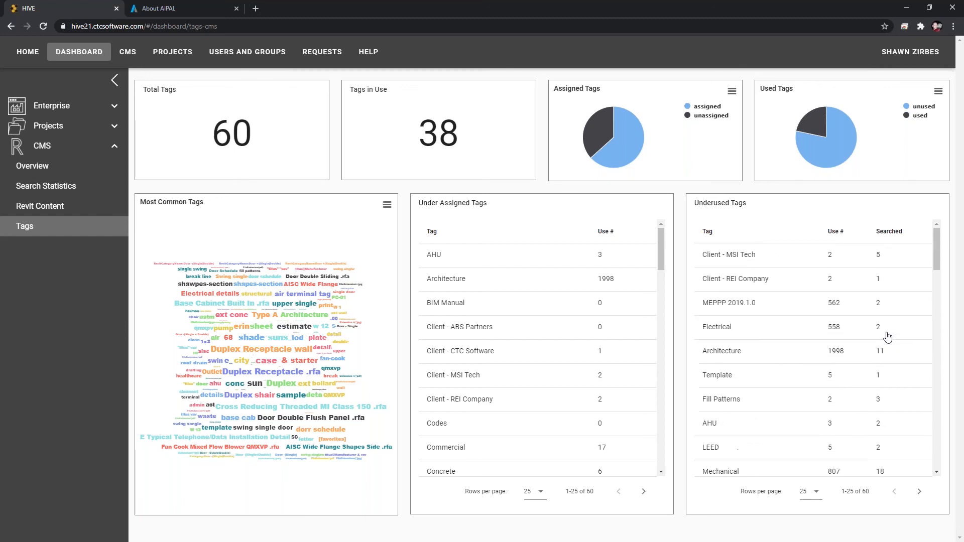